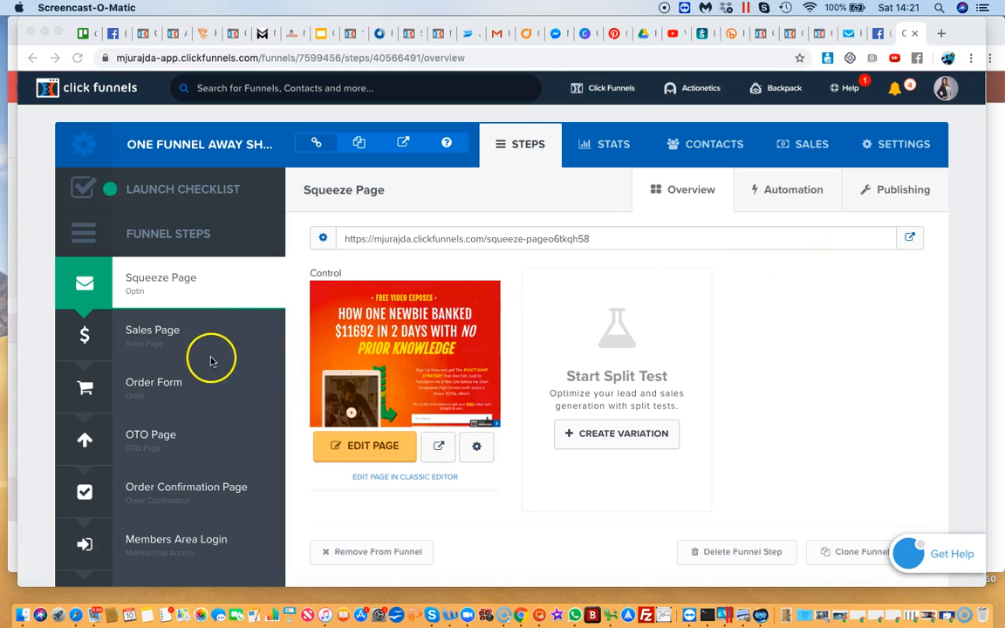
# Open the funnel's Sales Page step and its Order Form step to view their overviews
pyautogui.click(163, 335)
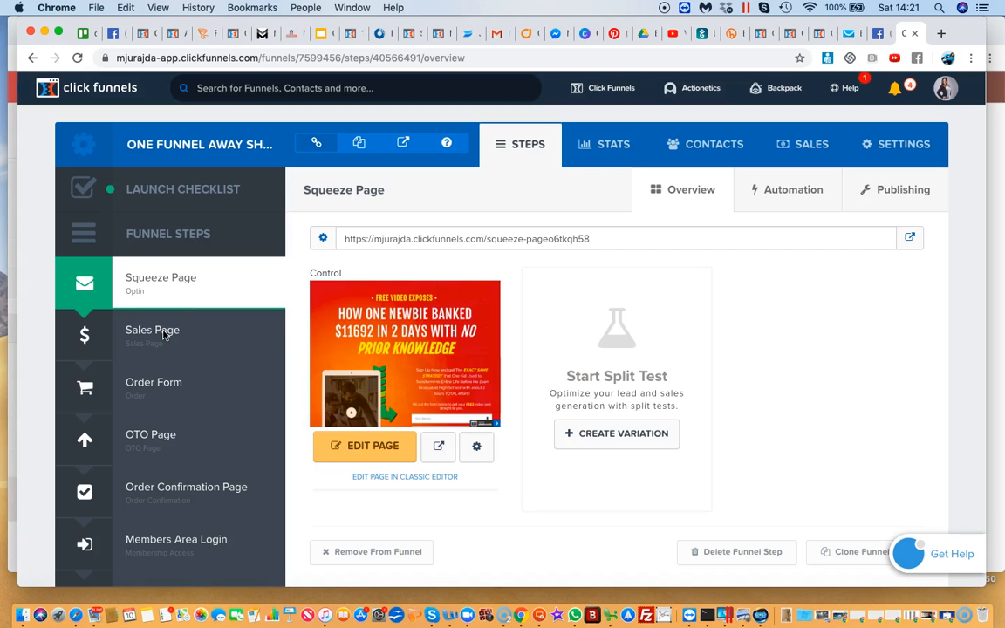
pyautogui.click(150, 339)
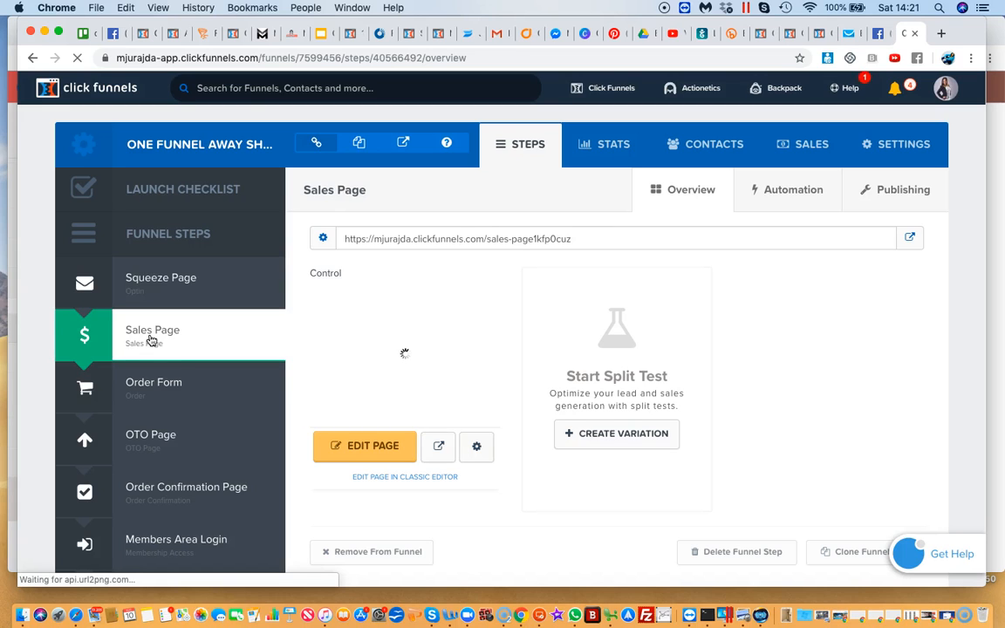
pyautogui.click(142, 391)
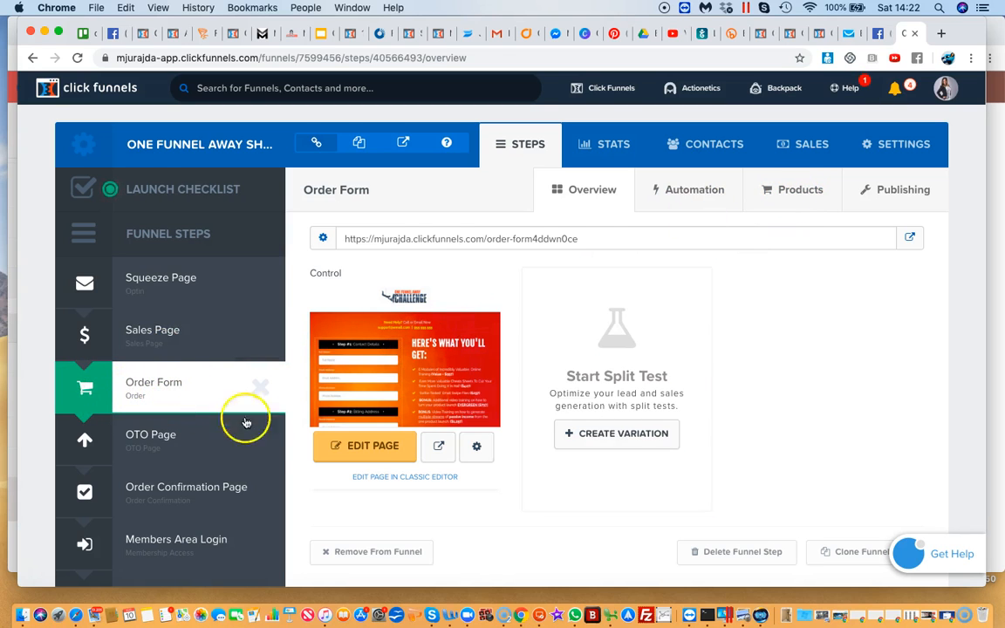
# Create a new funnel step named products
pyautogui.scroll(-4, 248, 466)
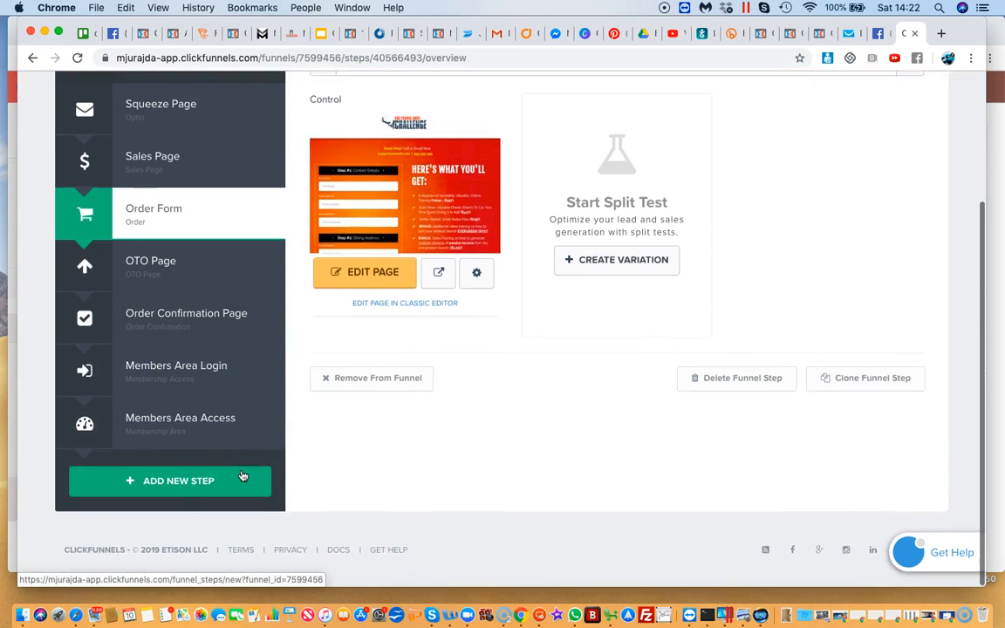
pyautogui.click(194, 484)
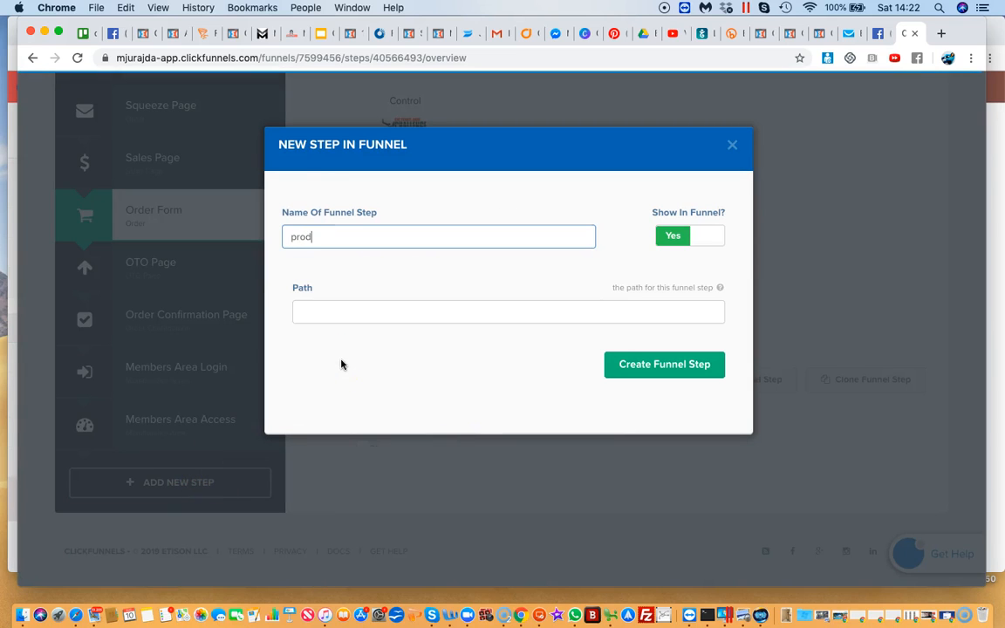
pyautogui.click(615, 367)
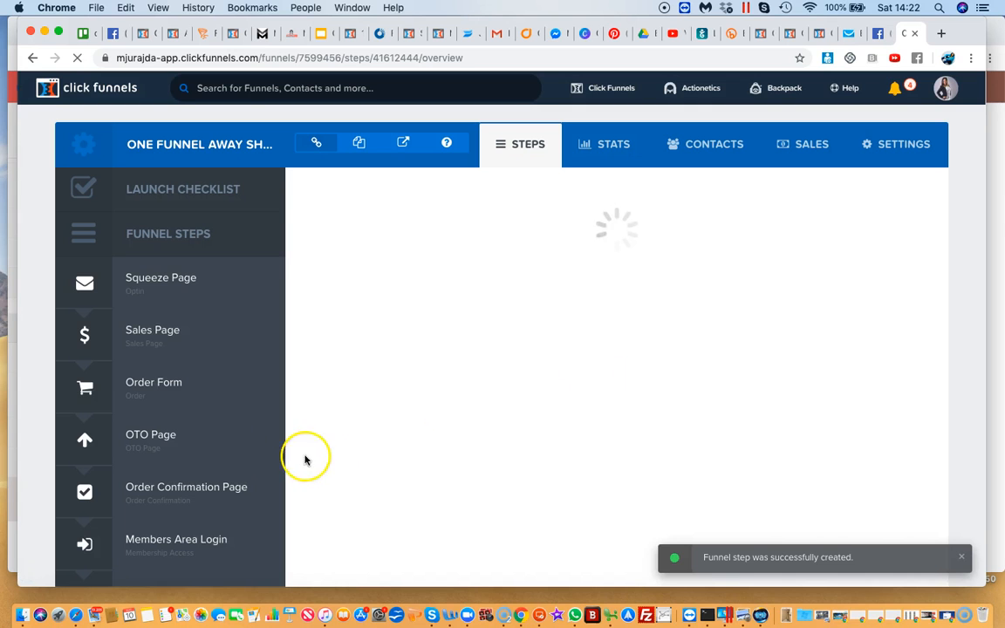
# Browse the email optin templates and pick a Mother Funnel PLF FUNNEL - 8 template for the products step
pyautogui.scroll(-6, 178, 448)
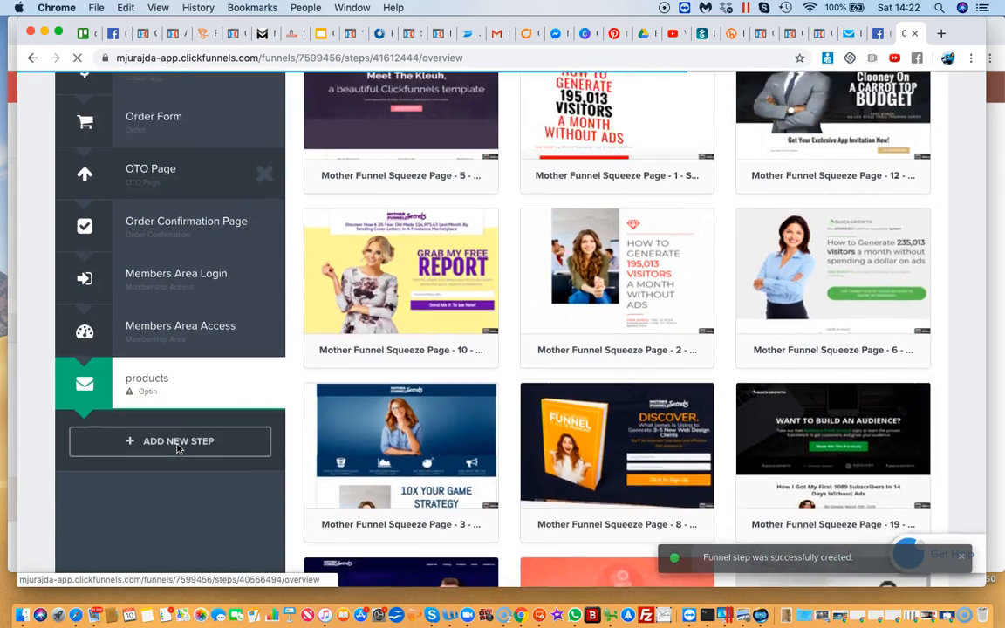
pyautogui.scroll(3, 180, 446)
pyautogui.scroll(-5, 529, 359)
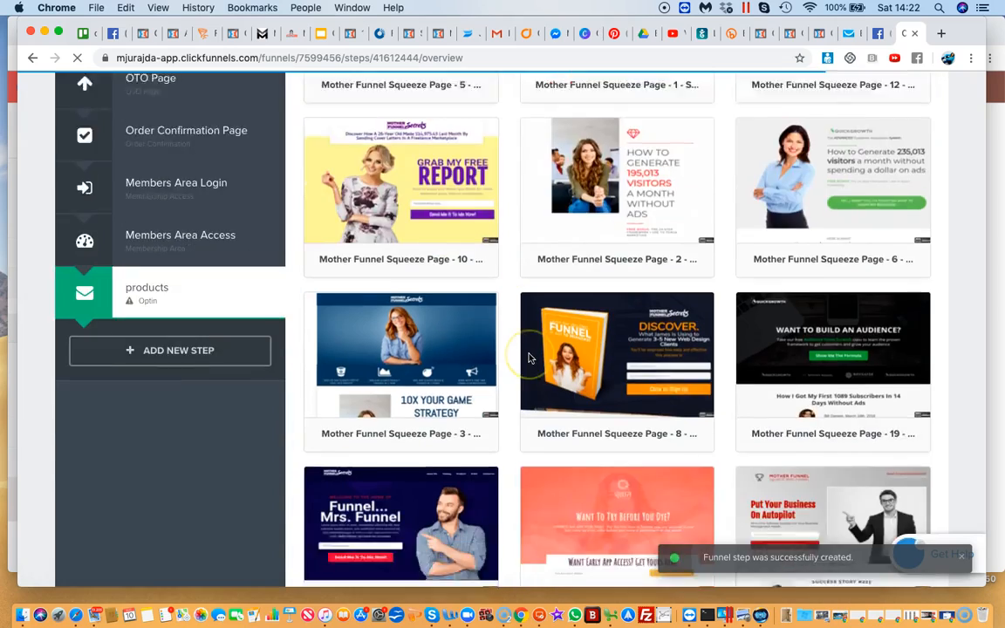
pyautogui.scroll(1, 528, 358)
pyautogui.scroll(-15, 529, 358)
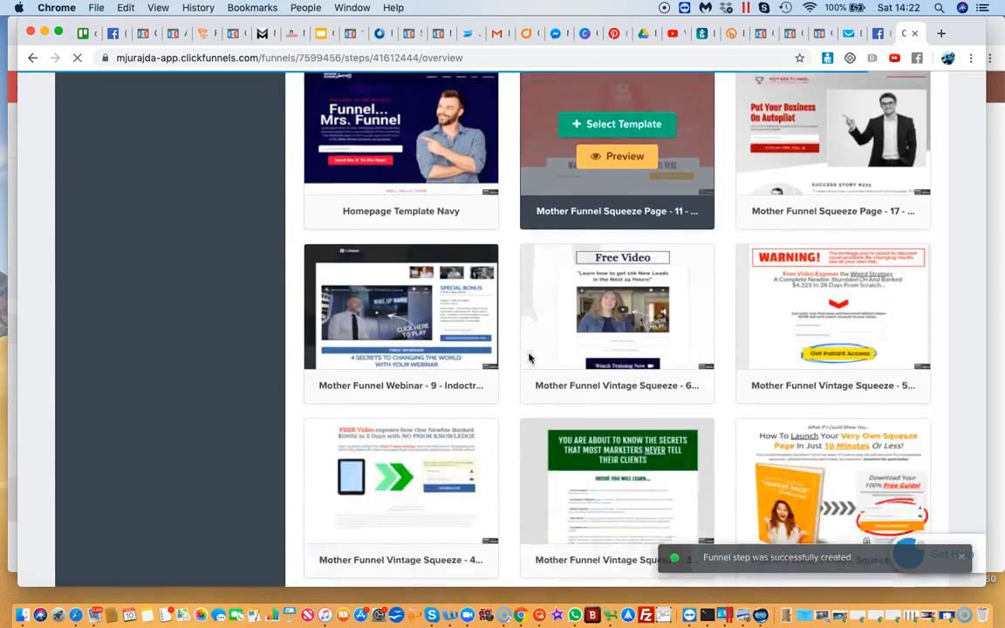
pyautogui.scroll(-10, 528, 357)
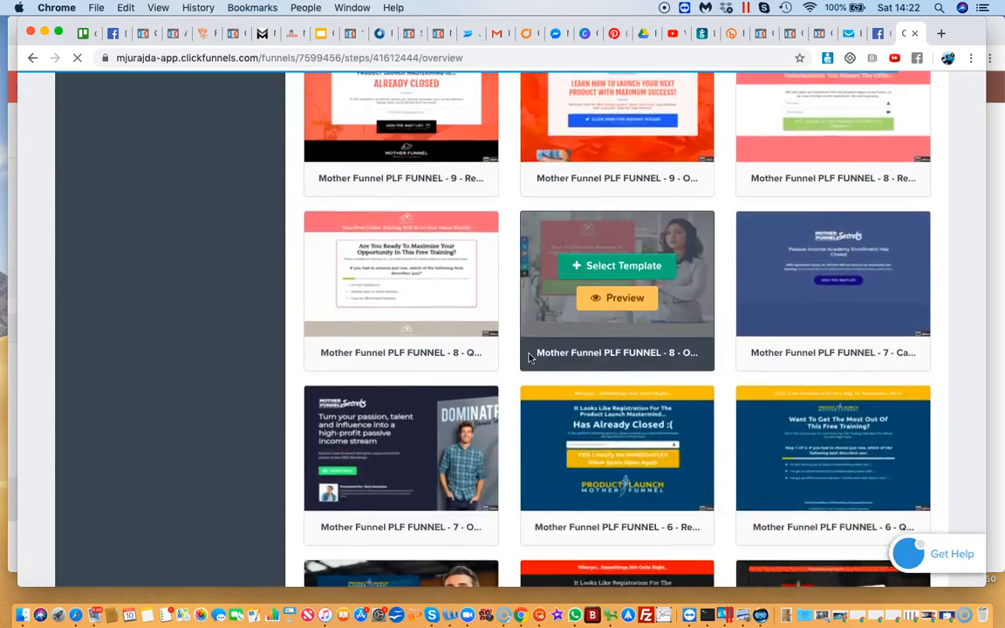
pyautogui.scroll(3, 528, 358)
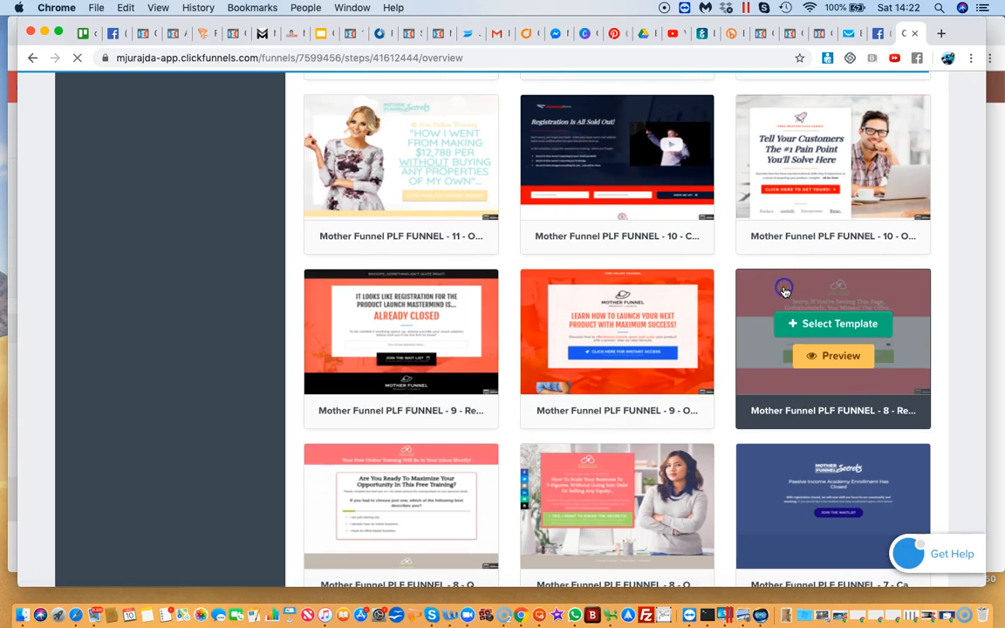
pyautogui.click(827, 326)
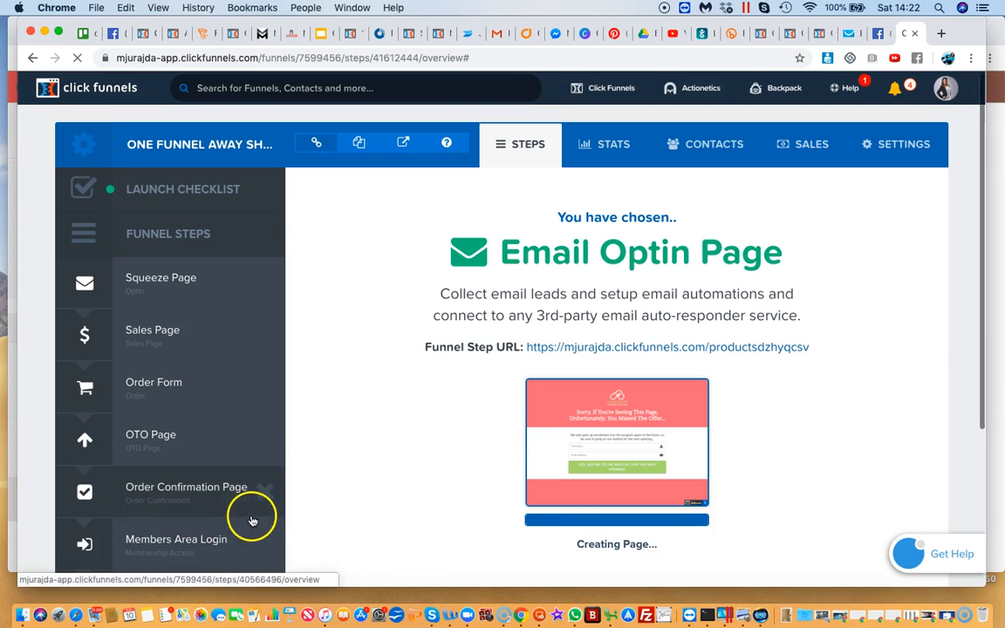
# Delete the products optin step from the funnel and confirm the removal
pyautogui.scroll(-5, 174, 538)
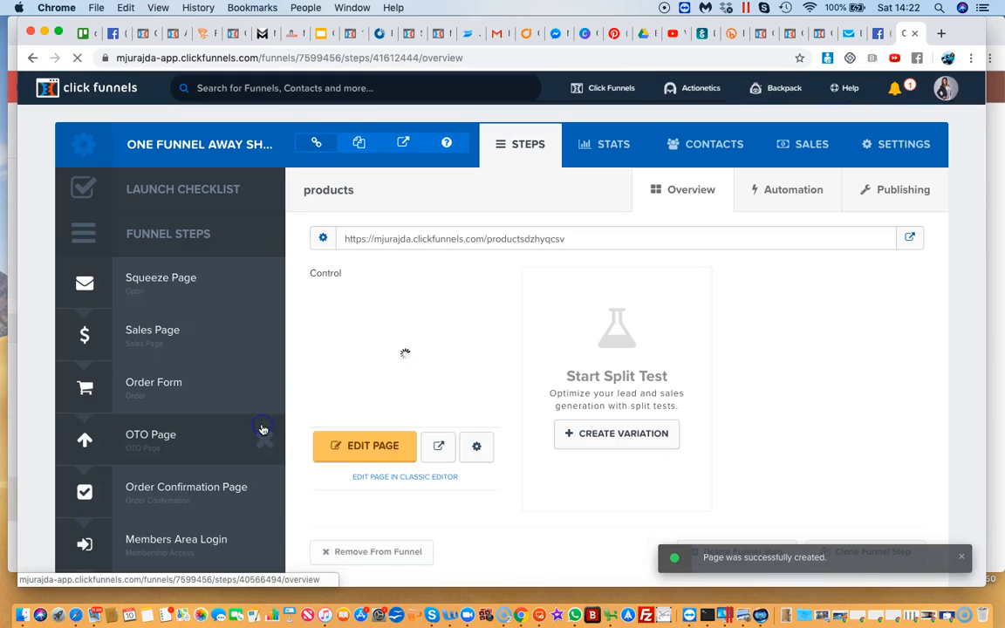
pyautogui.scroll(-4, 184, 511)
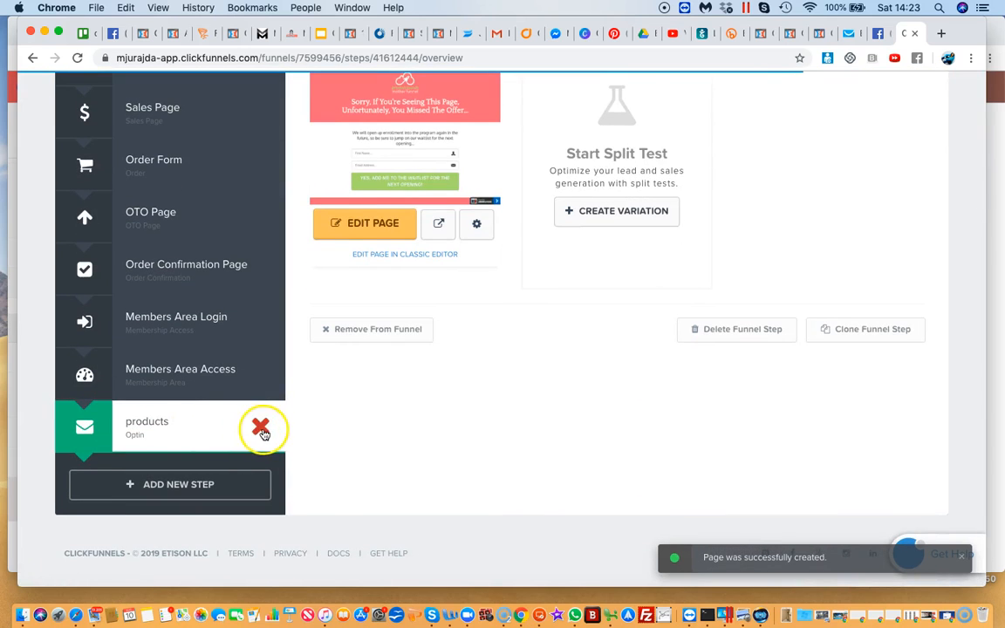
pyautogui.click(262, 429)
pyautogui.click(621, 151)
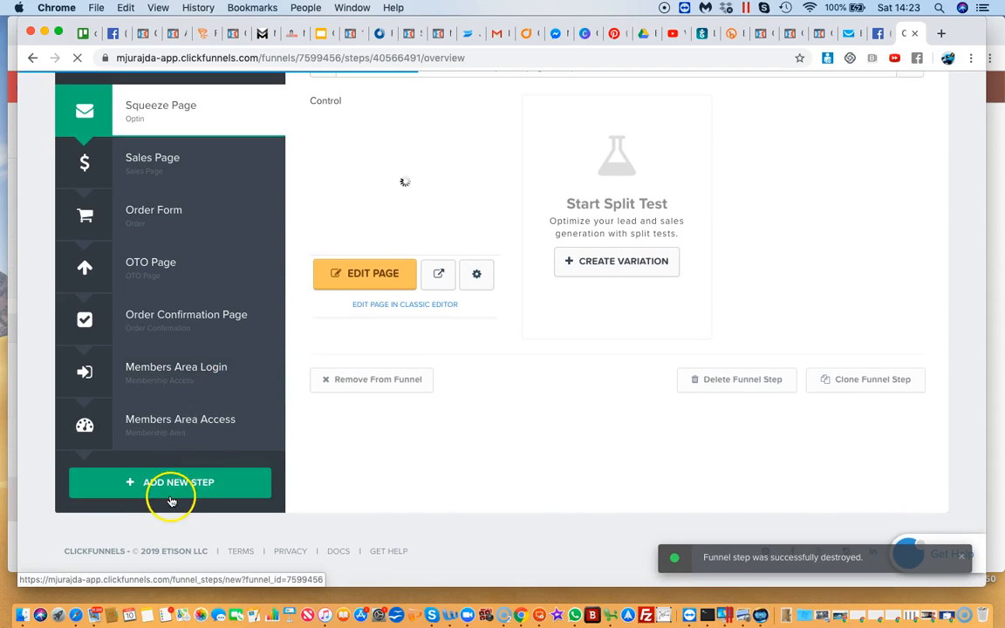
# Add a new step named products to the funnel again, leaving its path empty
pyautogui.click(171, 486)
pyautogui.write('products')
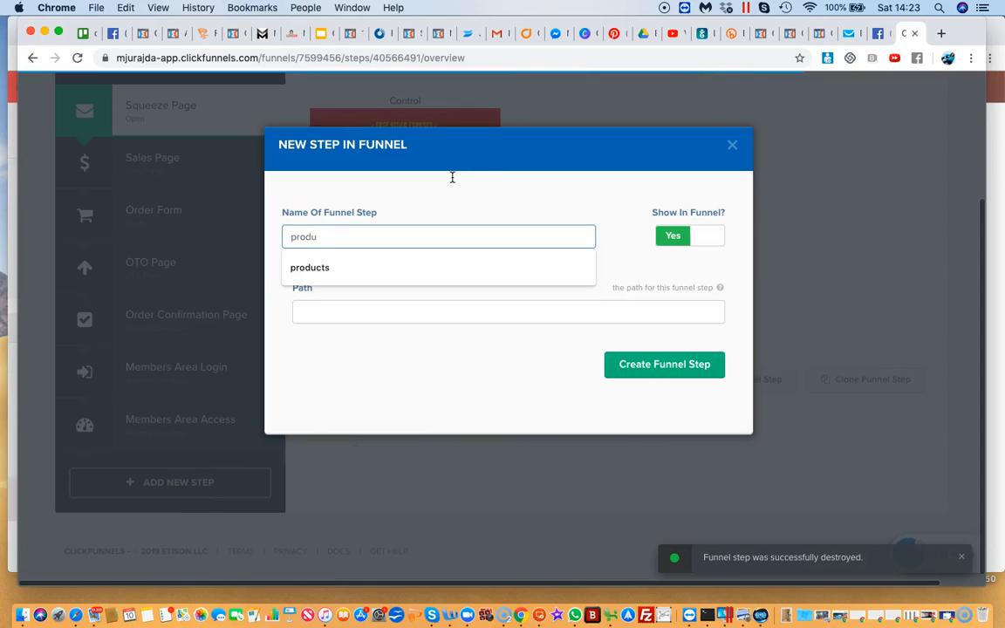
pyautogui.click(682, 321)
pyautogui.click(630, 365)
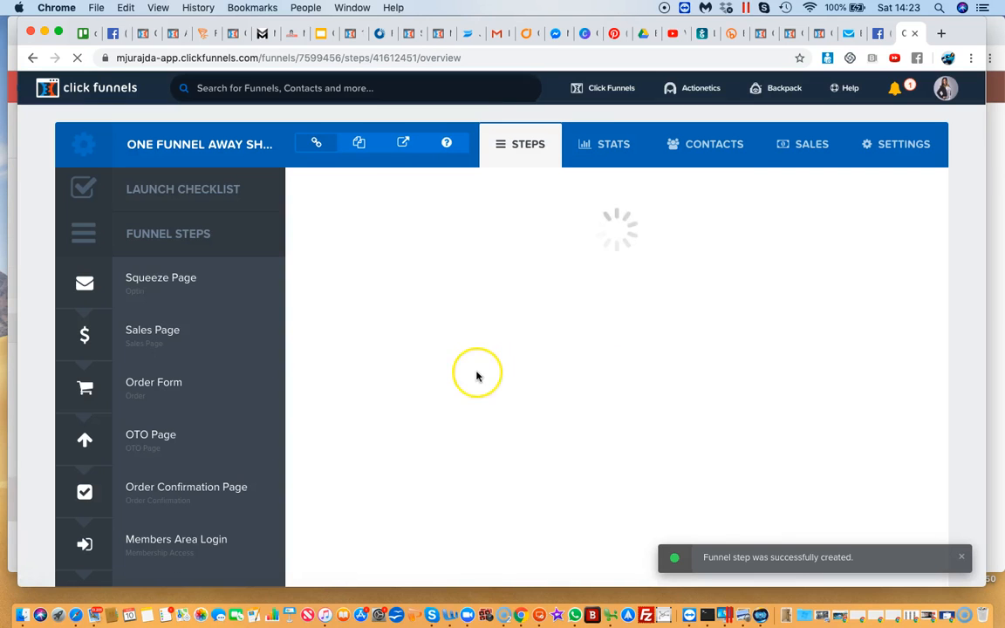
# Choose the Mother Funnel VSL - 10 - order template from the sales Order Form templates for the products step
pyautogui.moveTo(476, 375)
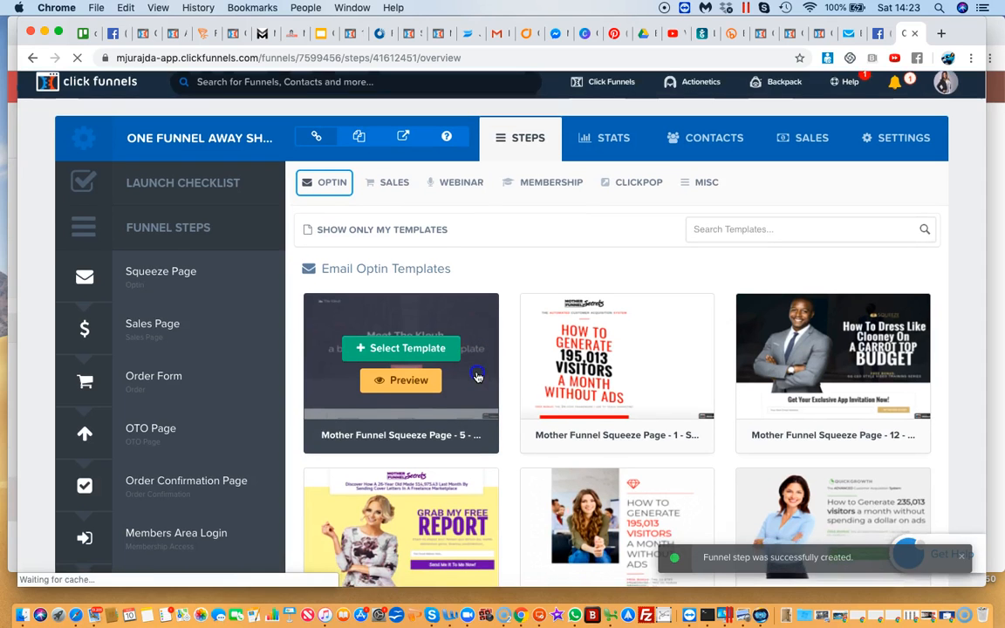
pyautogui.scroll(-1, 476, 375)
pyautogui.scroll(-5, 244, 521)
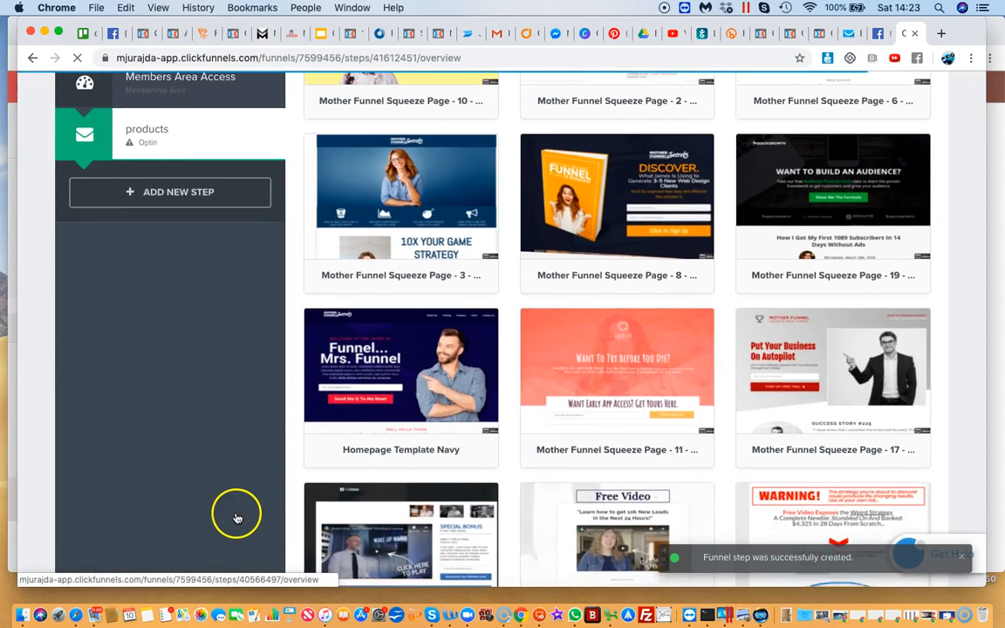
pyautogui.scroll(3, 235, 513)
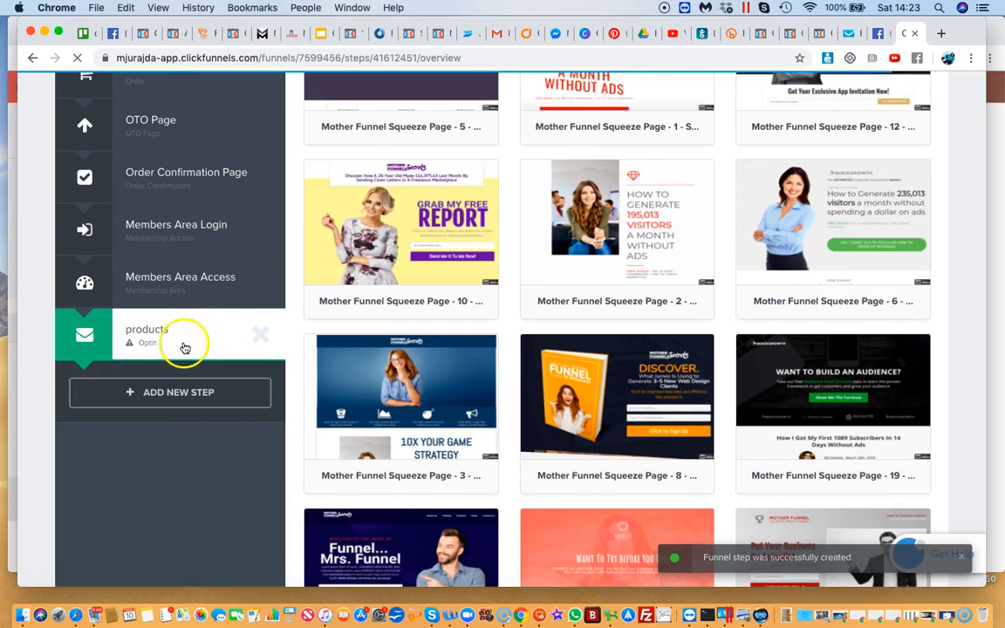
pyautogui.scroll(5, 349, 323)
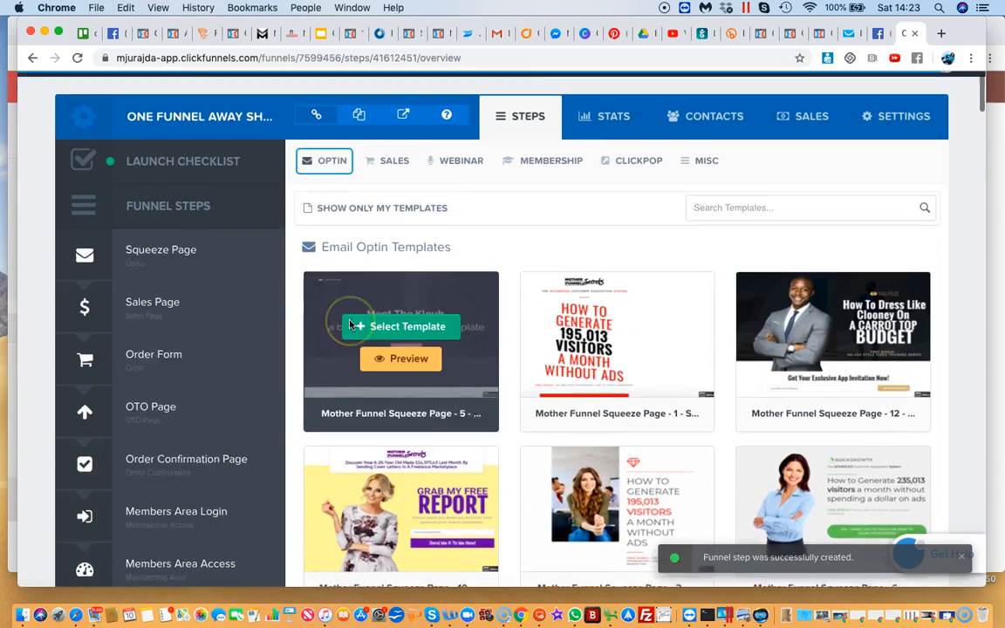
pyautogui.click(330, 189)
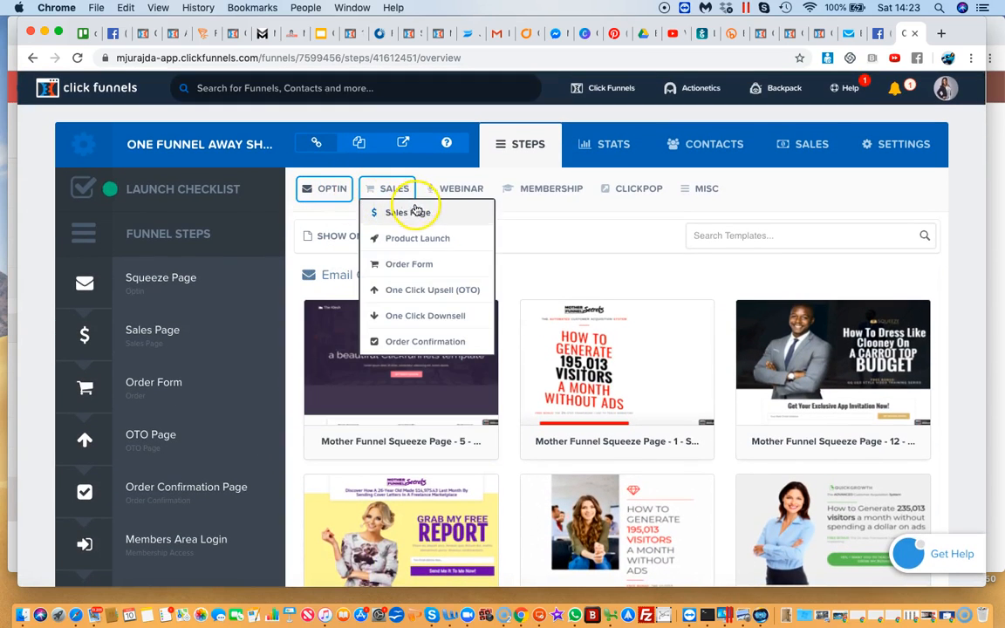
pyautogui.moveTo(430, 194)
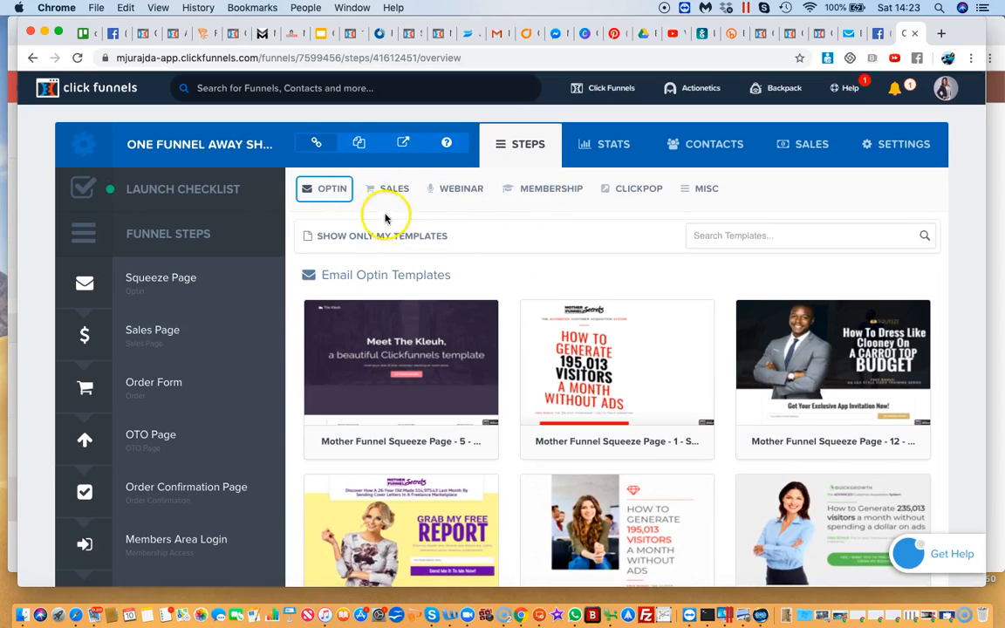
pyautogui.moveTo(393, 189)
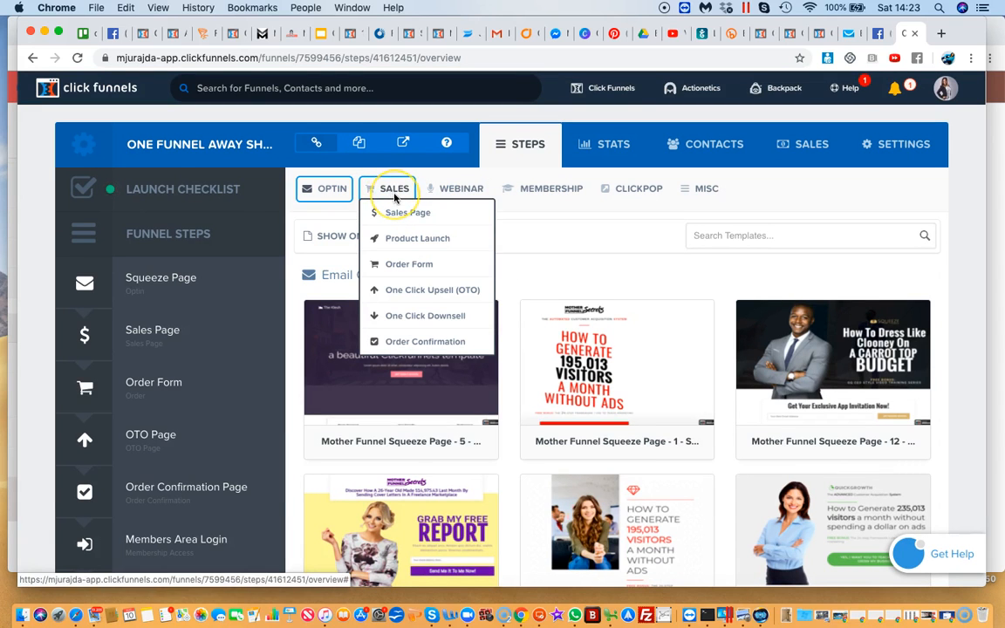
pyautogui.click(409, 263)
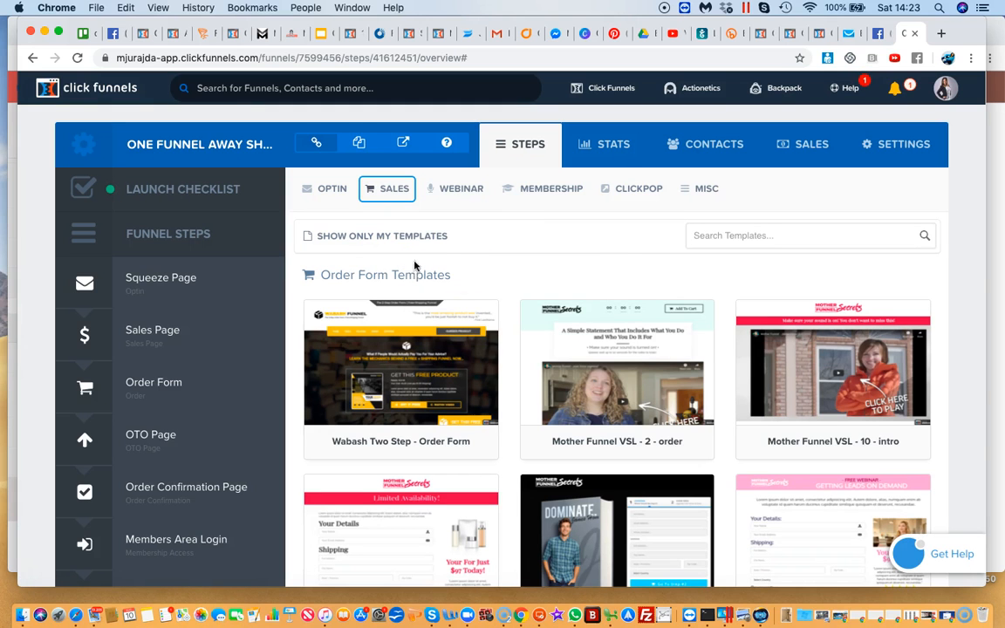
pyautogui.scroll(-5, 607, 281)
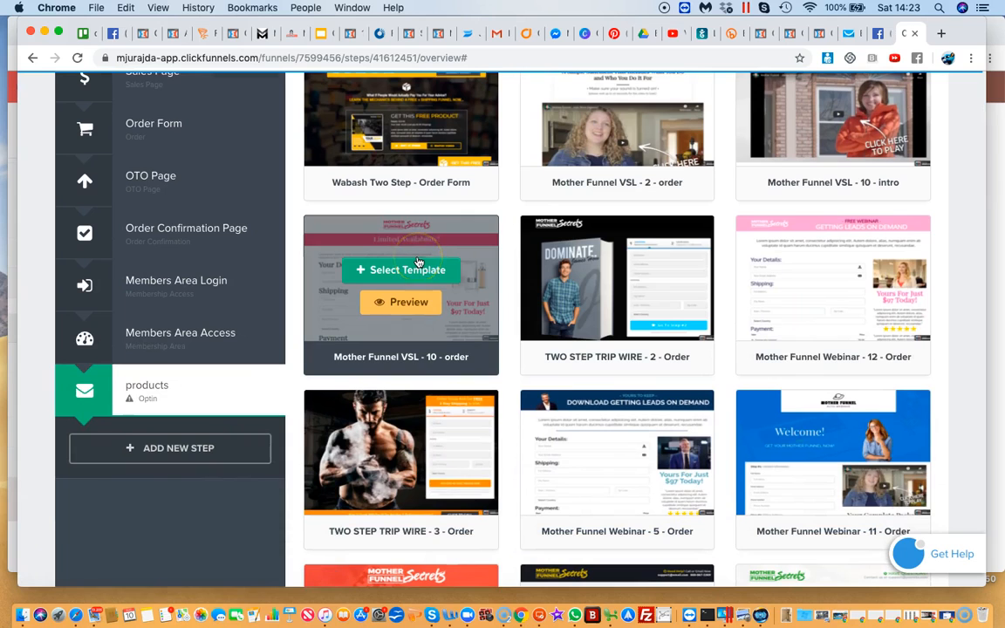
pyautogui.click(400, 271)
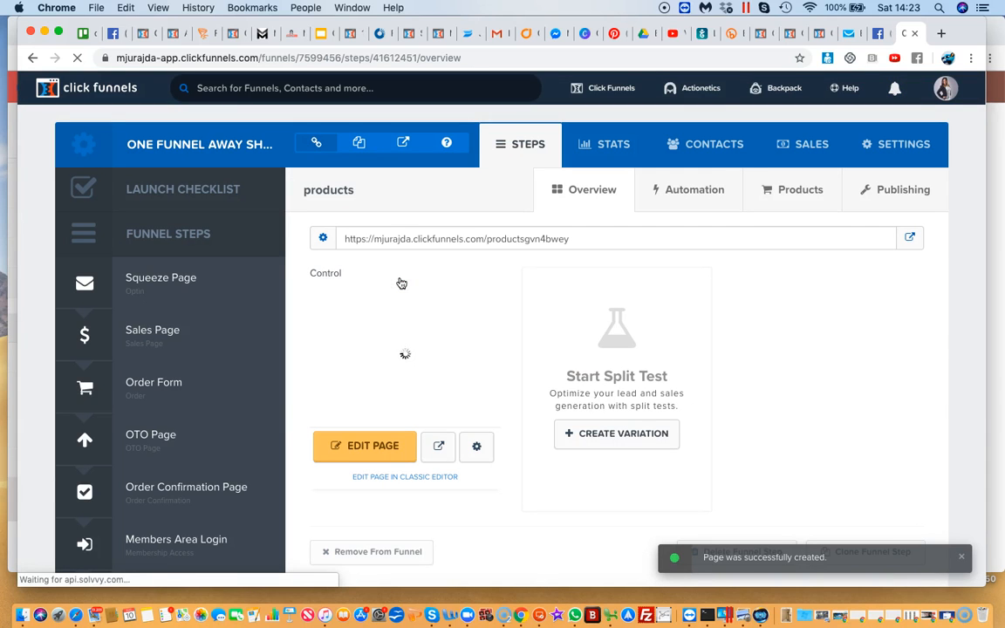
# Start adding a new product to the products order form step and review its payment options
pyautogui.click(790, 198)
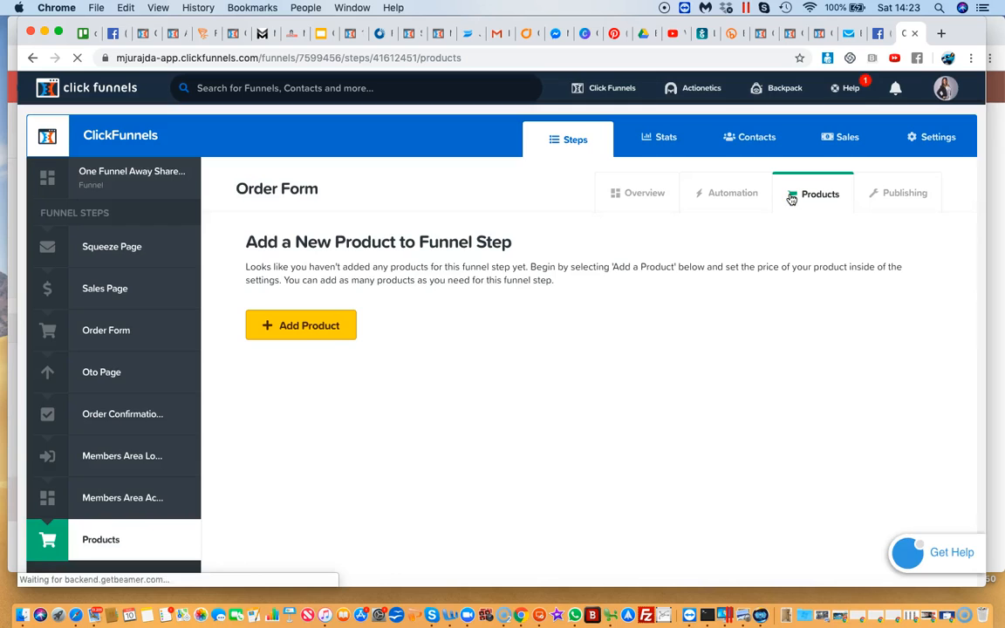
pyautogui.click(296, 328)
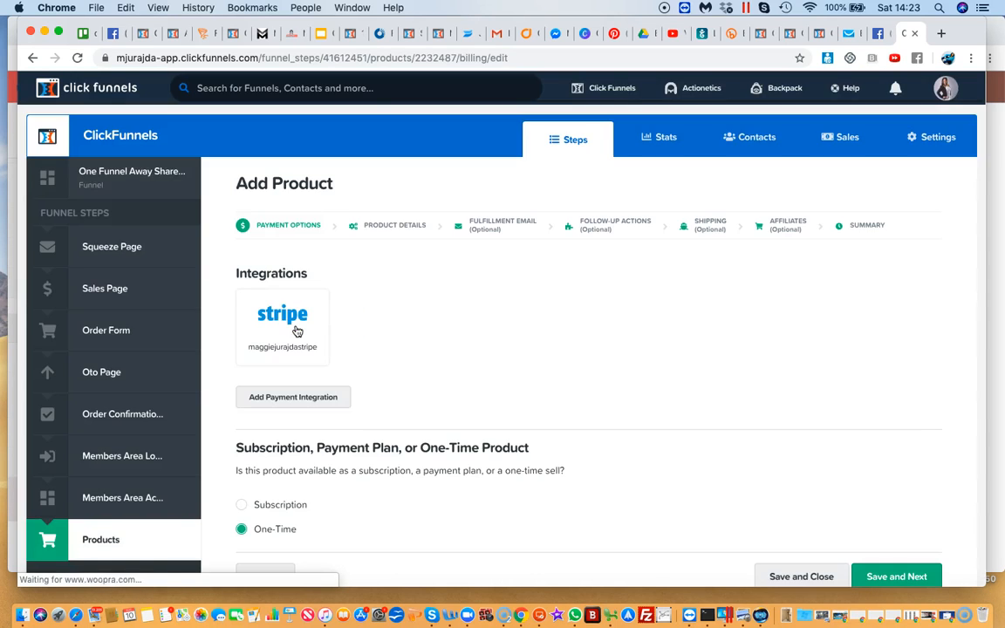
pyautogui.scroll(-2, 413, 352)
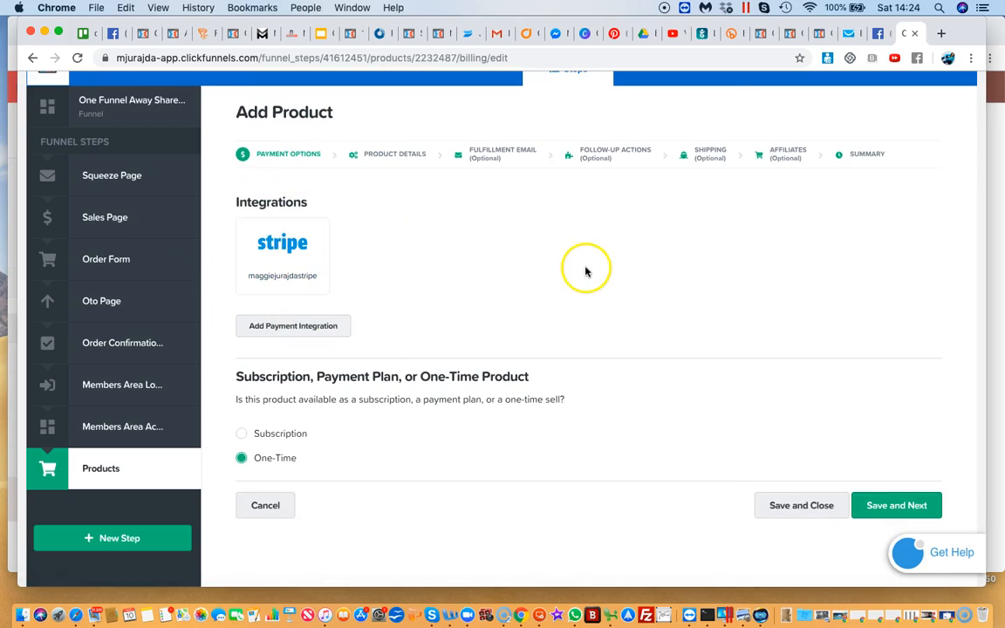
pyautogui.scroll(2, 585, 270)
# Try to save the product's One-Time payment options without selecting a payment integration
pyautogui.click(946, 88)
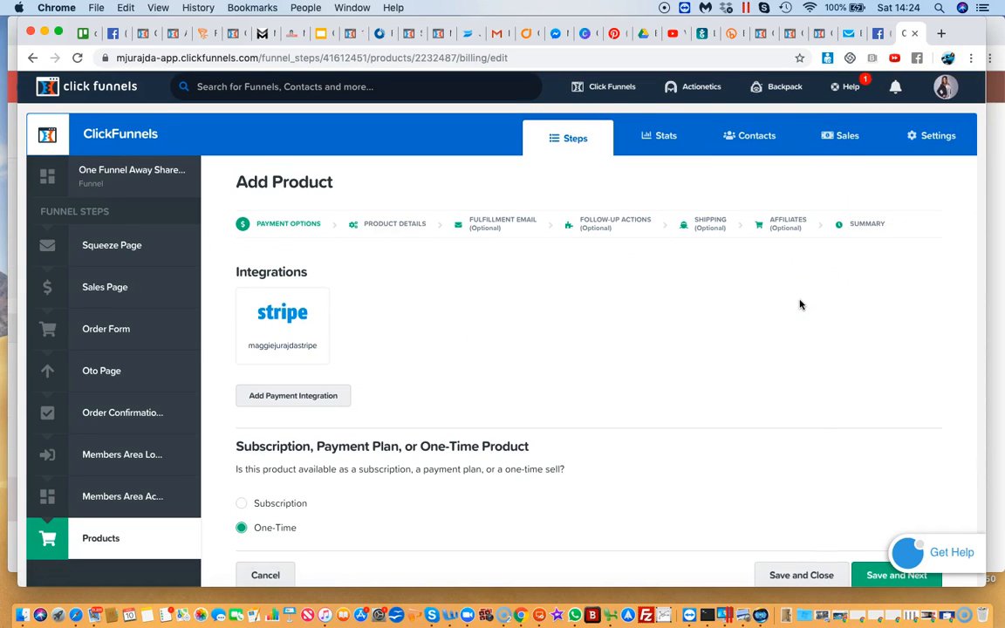
pyautogui.click(327, 335)
pyautogui.scroll(-1, 327, 335)
pyautogui.scroll(1, 327, 335)
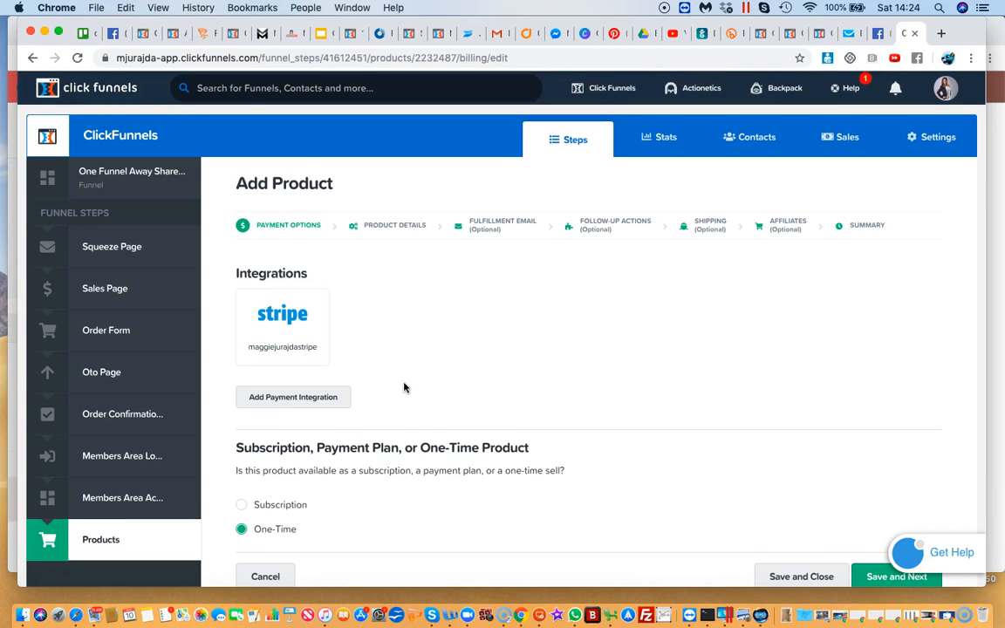
pyautogui.scroll(-4, 404, 387)
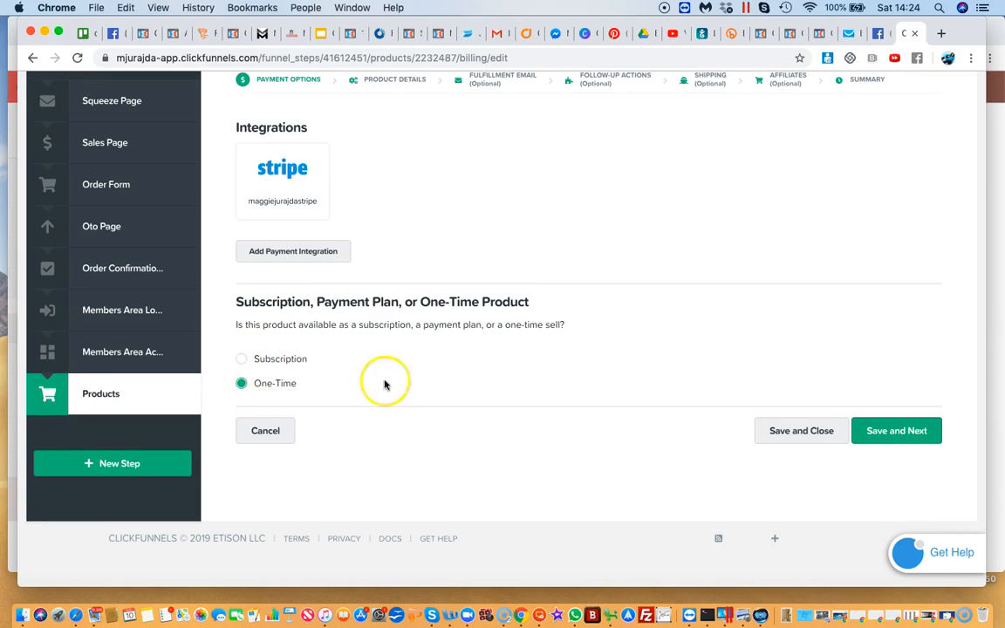
pyautogui.click(885, 439)
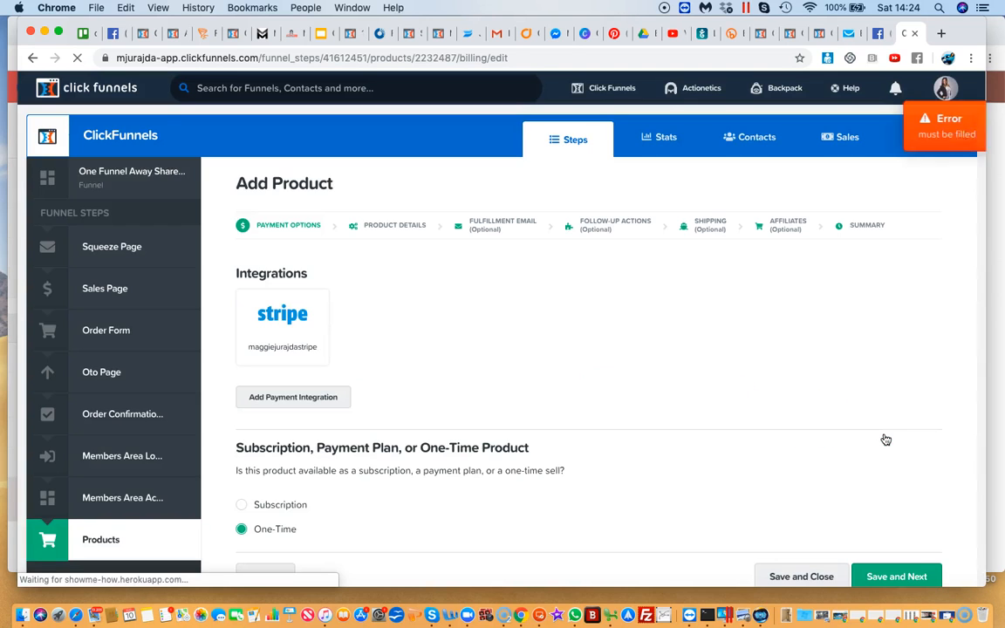
# Select the Stripe integration for the One-Time product and save the payment options to continue to the product details
pyautogui.scroll(-3, 885, 440)
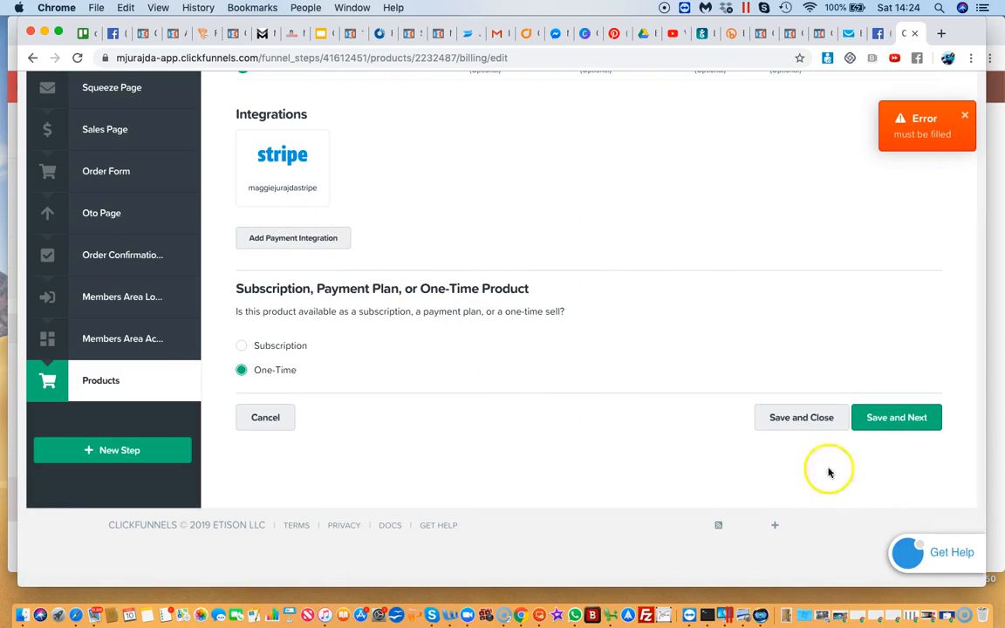
pyautogui.scroll(1, 677, 278)
pyautogui.click(750, 328)
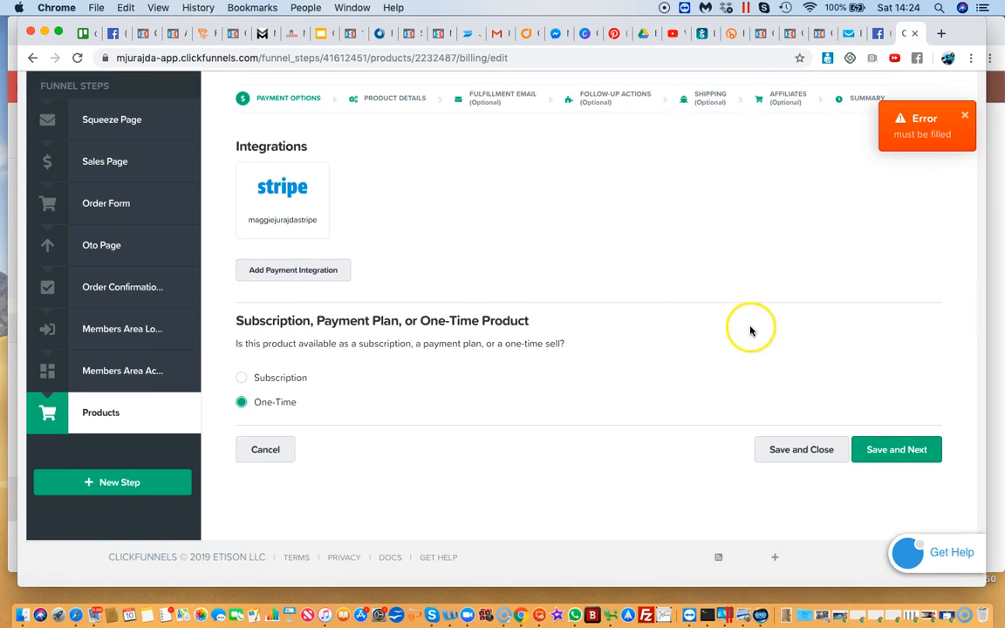
pyautogui.scroll(2, 768, 344)
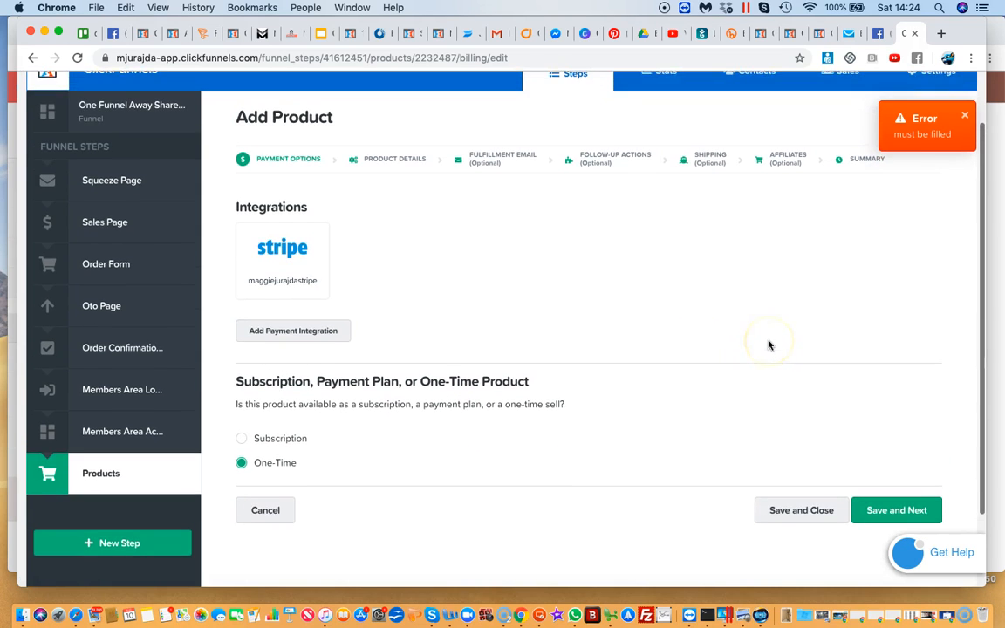
pyautogui.scroll(3, 768, 344)
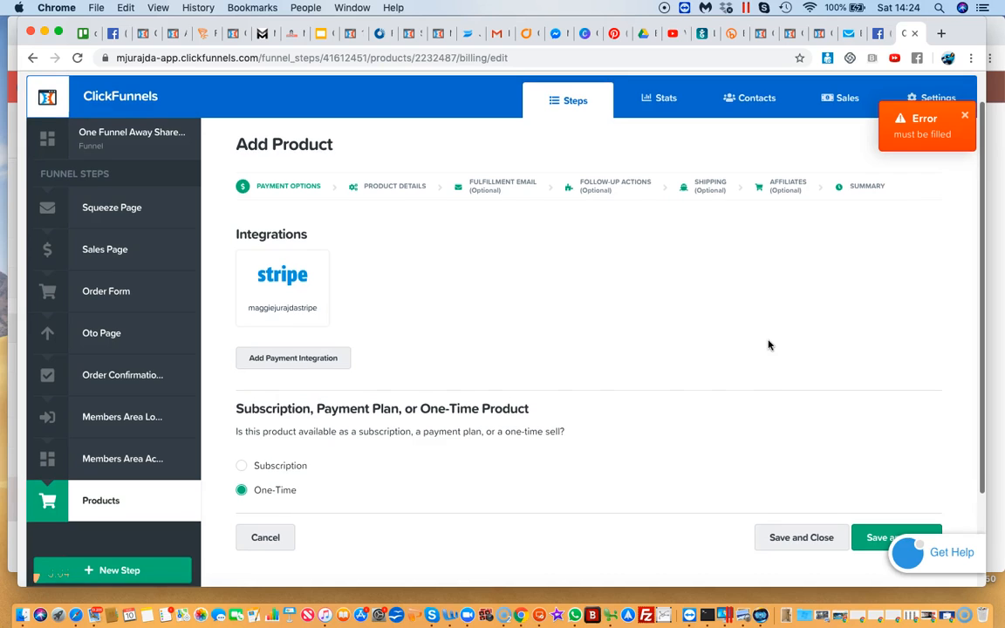
pyautogui.click(244, 265)
pyautogui.click(505, 300)
pyautogui.scroll(-1, 504, 302)
pyautogui.scroll(-3, 506, 301)
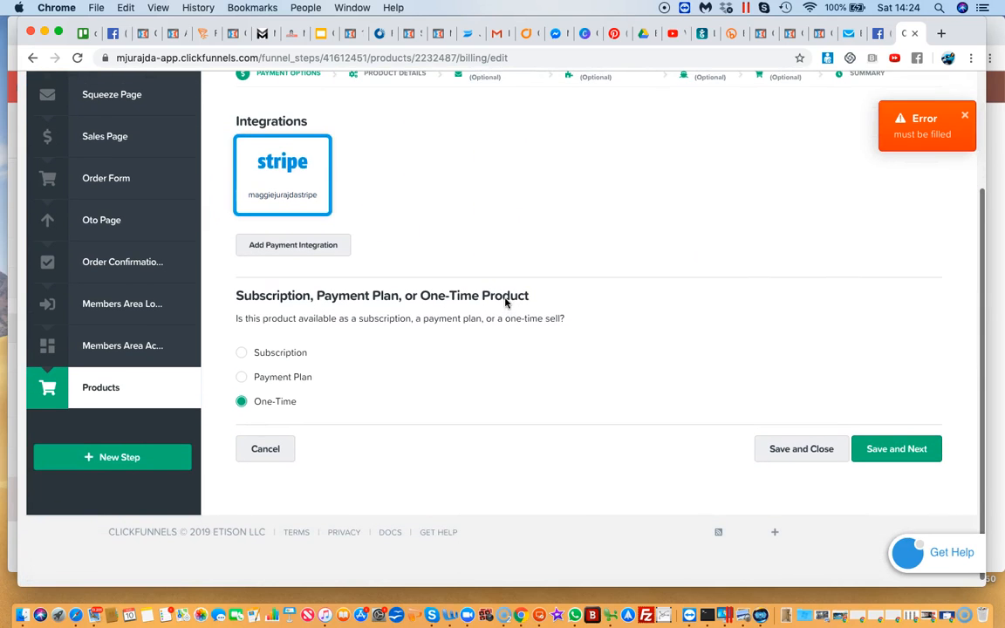
pyautogui.click(879, 455)
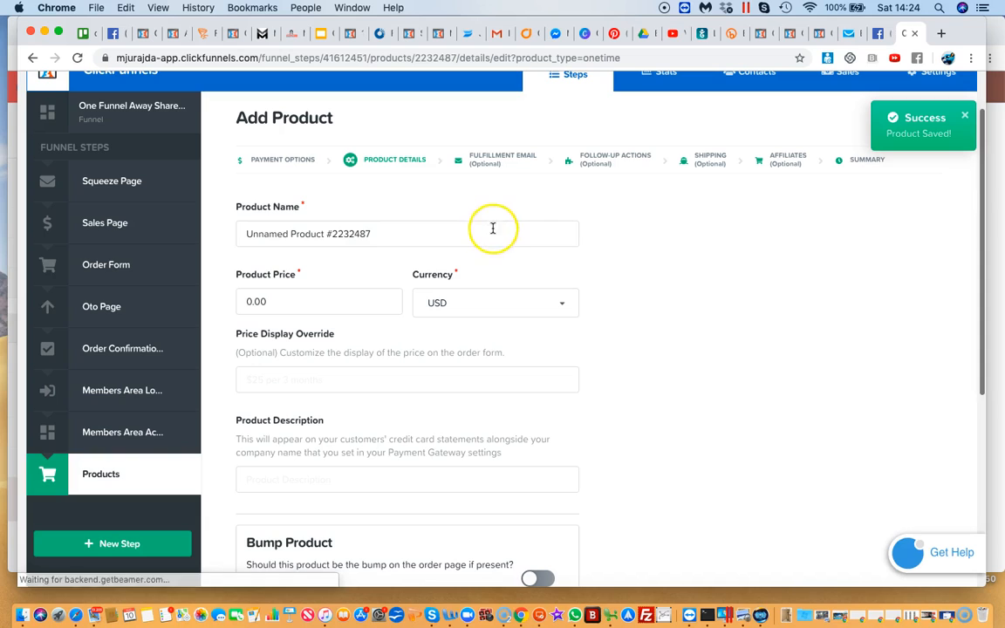
# Name the product "product 1" and set its price to 20
pyautogui.tripleClick(492, 228)
pyautogui.write('produc')
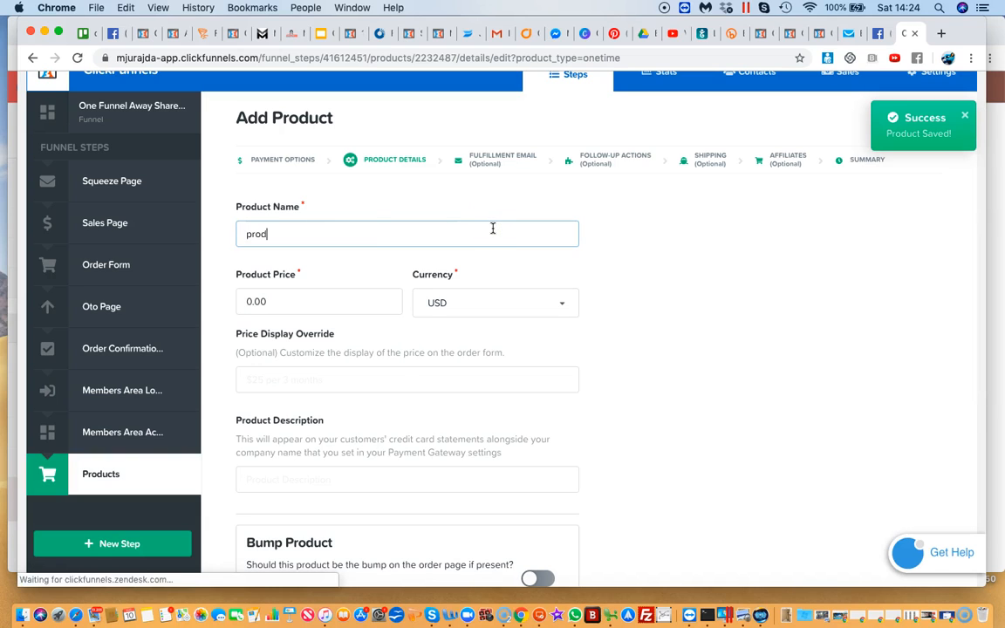
pyautogui.click(331, 312)
pyautogui.moveTo(268, 303); pyautogui.dragTo(211, 305)
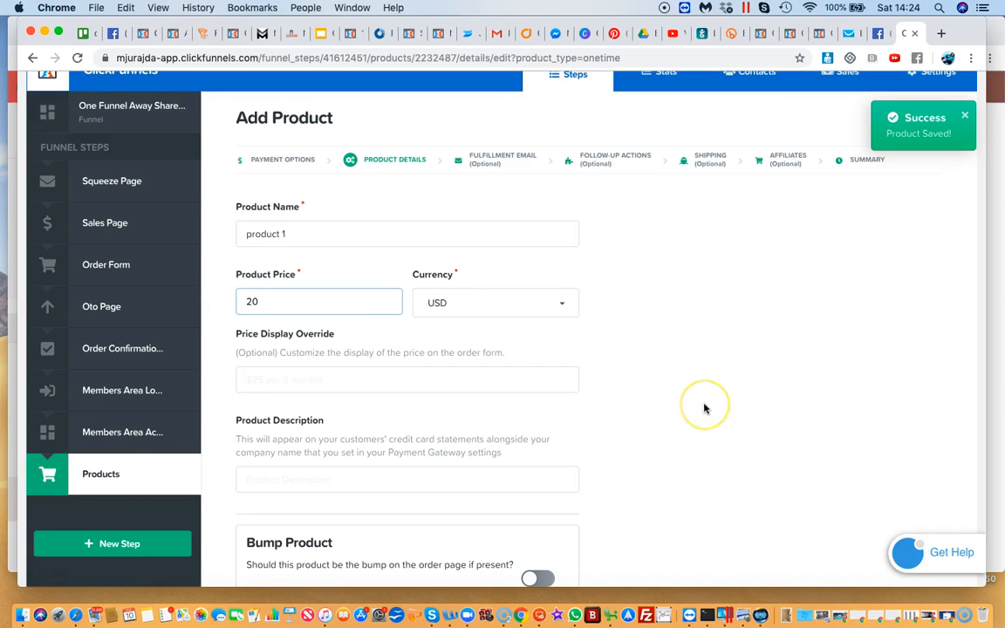
# Set the price display override to 20 and enter "starter programme" as the product description
pyautogui.scroll(-3, 703, 408)
pyautogui.scroll(-2, 704, 408)
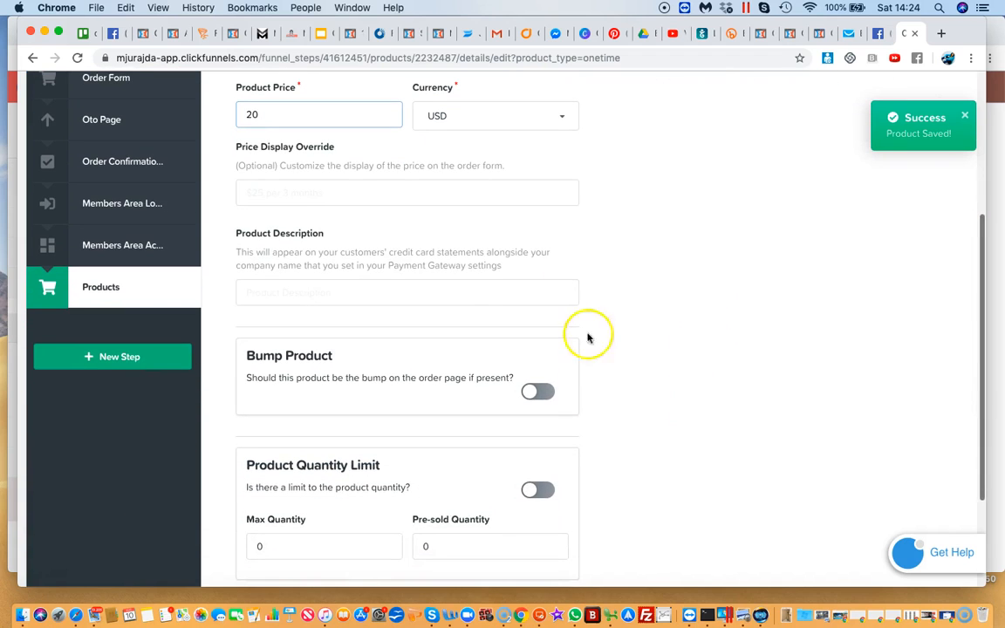
pyautogui.click(364, 179)
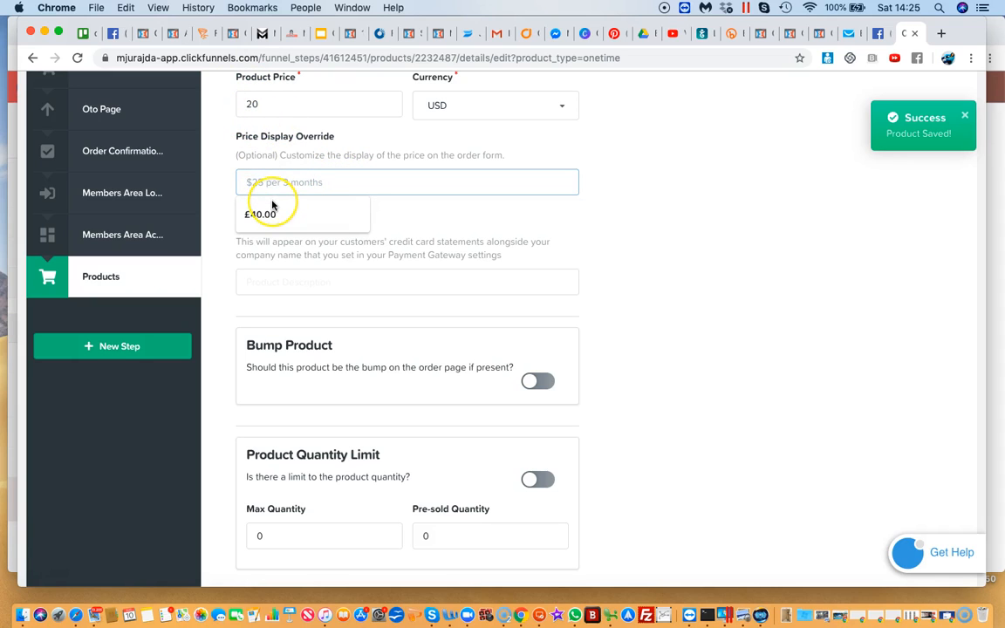
pyautogui.write('20')
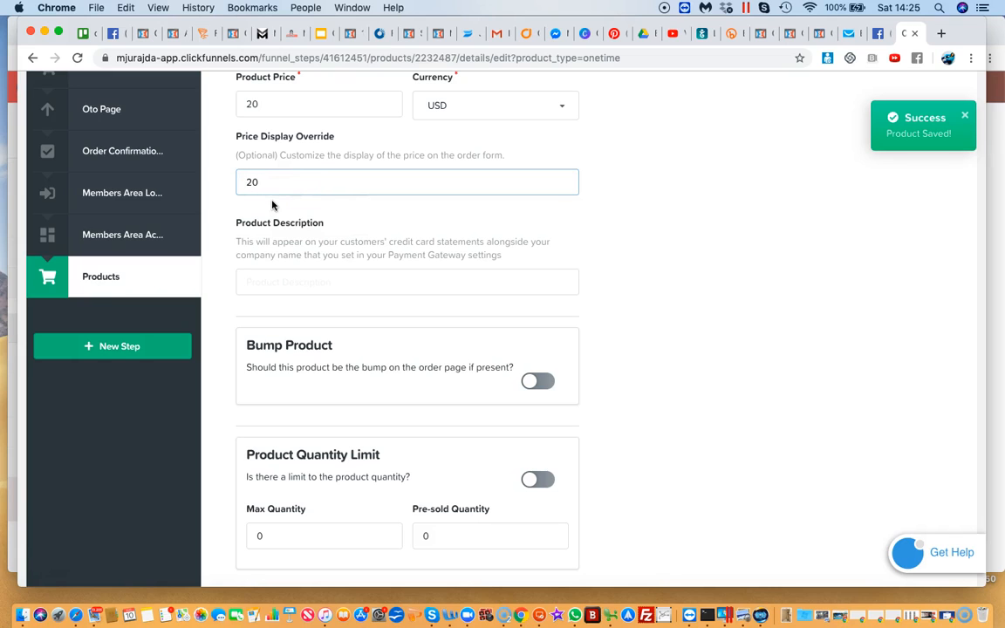
pyautogui.click(275, 279)
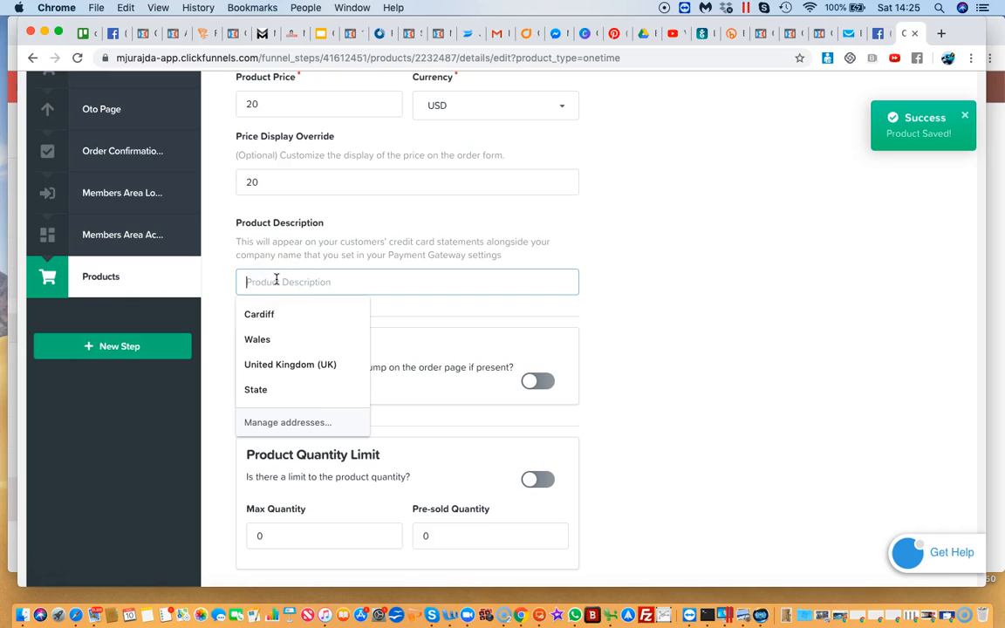
pyautogui.write('starter programme')
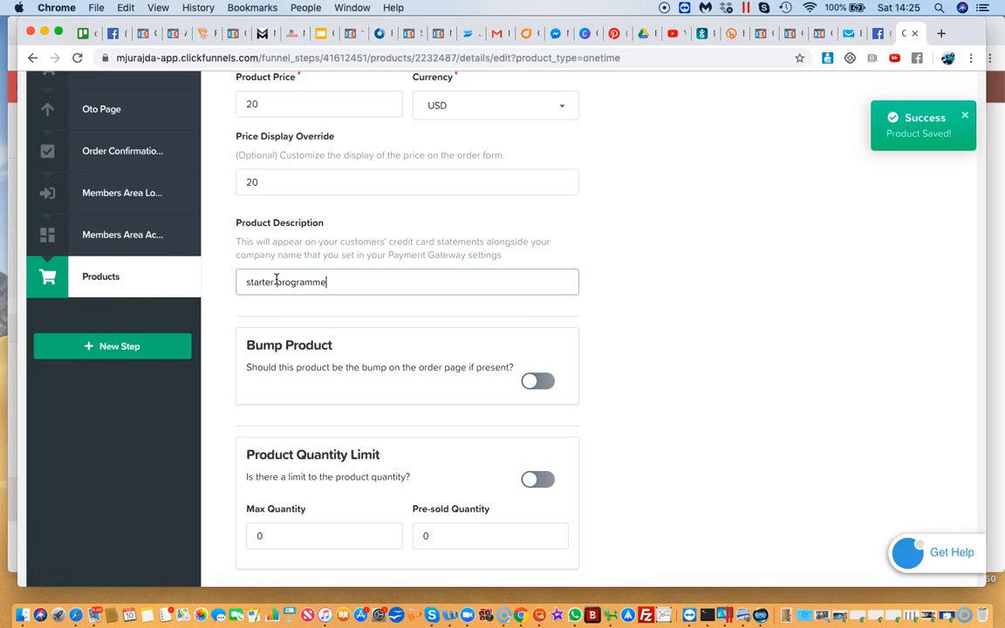
# Save the product details with the bump product and quantity limit off, and continue to the fulfillment email
pyautogui.scroll(-2, 278, 377)
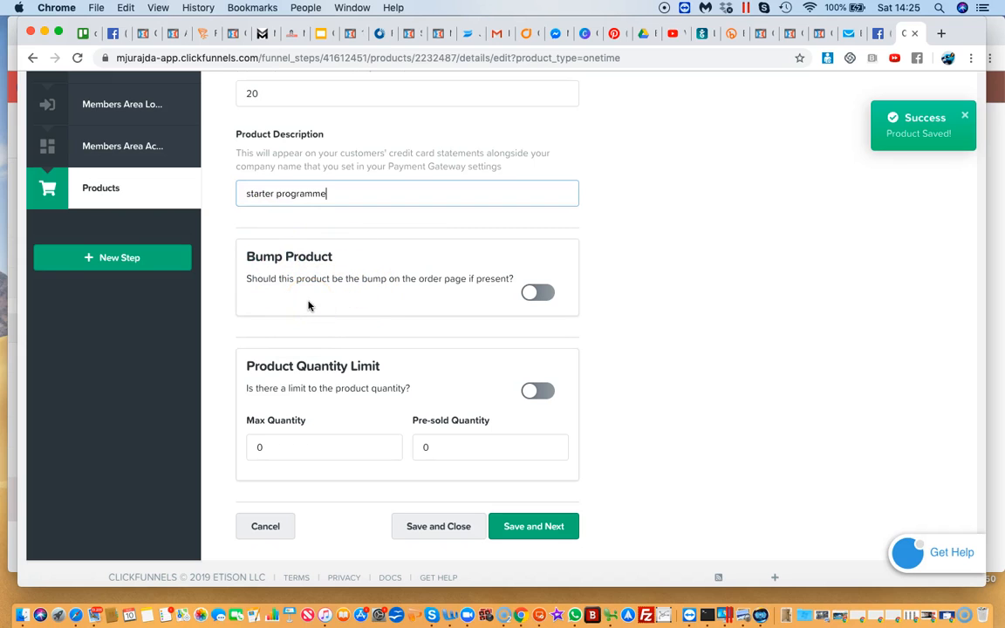
pyautogui.scroll(-1, 308, 305)
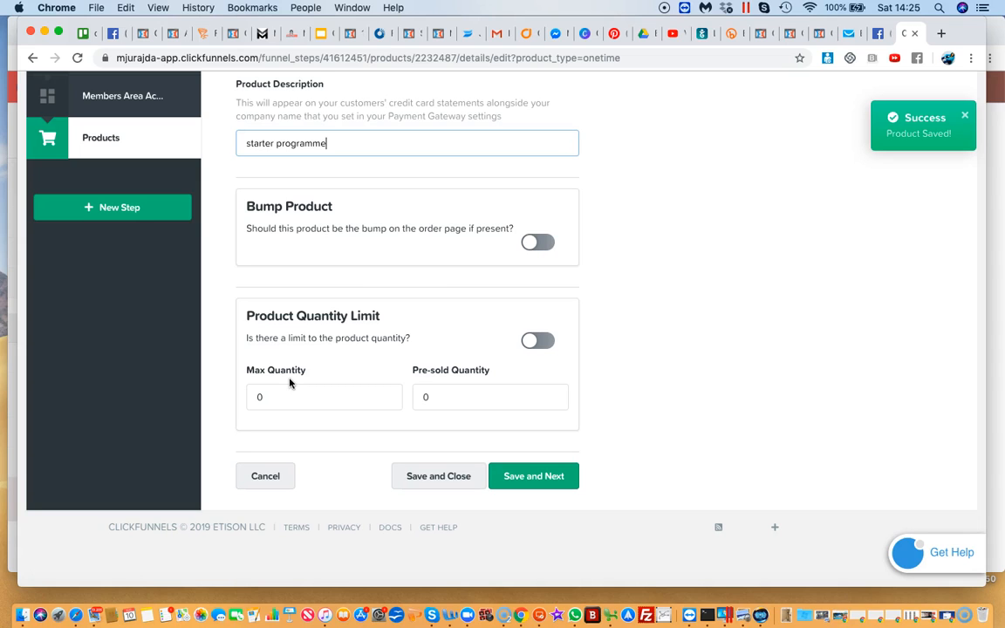
pyautogui.click(254, 396)
pyautogui.click(526, 478)
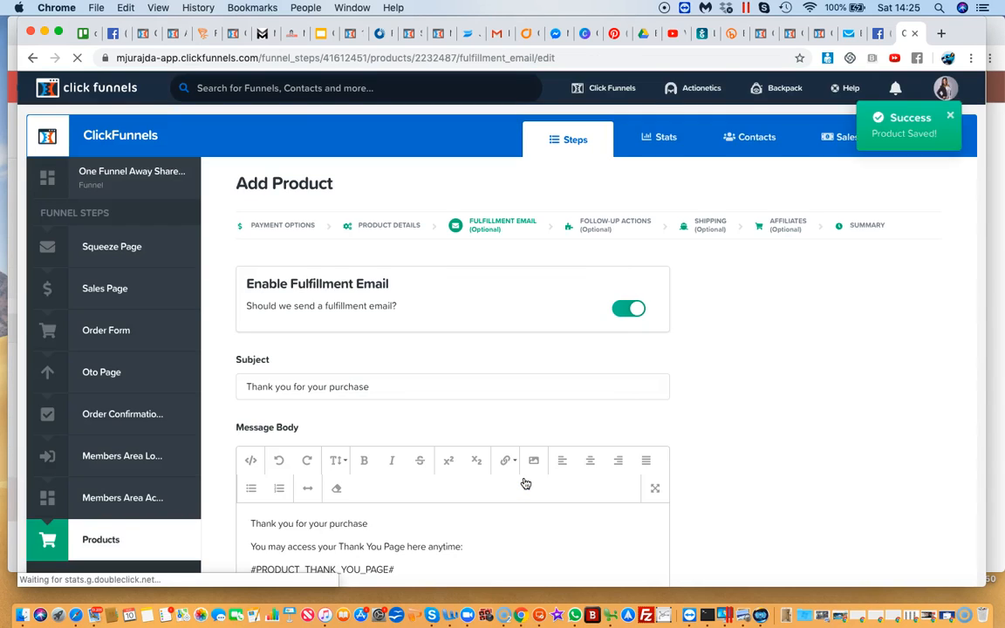
# Review the default thank-you fulfillment email and save it without selecting a thank you page
pyautogui.scroll(-4, 523, 482)
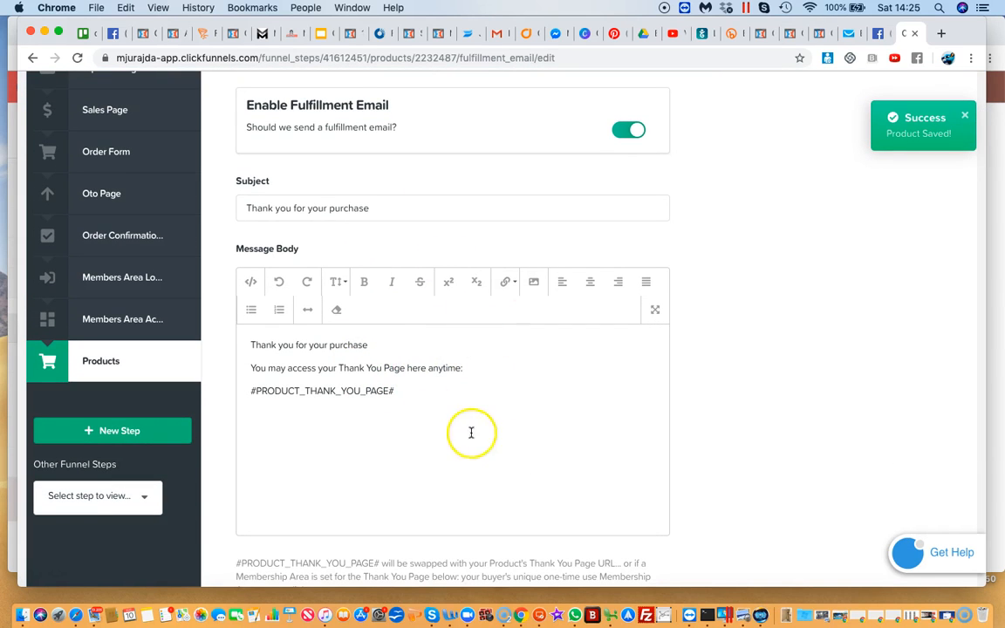
pyautogui.scroll(-5, 427, 433)
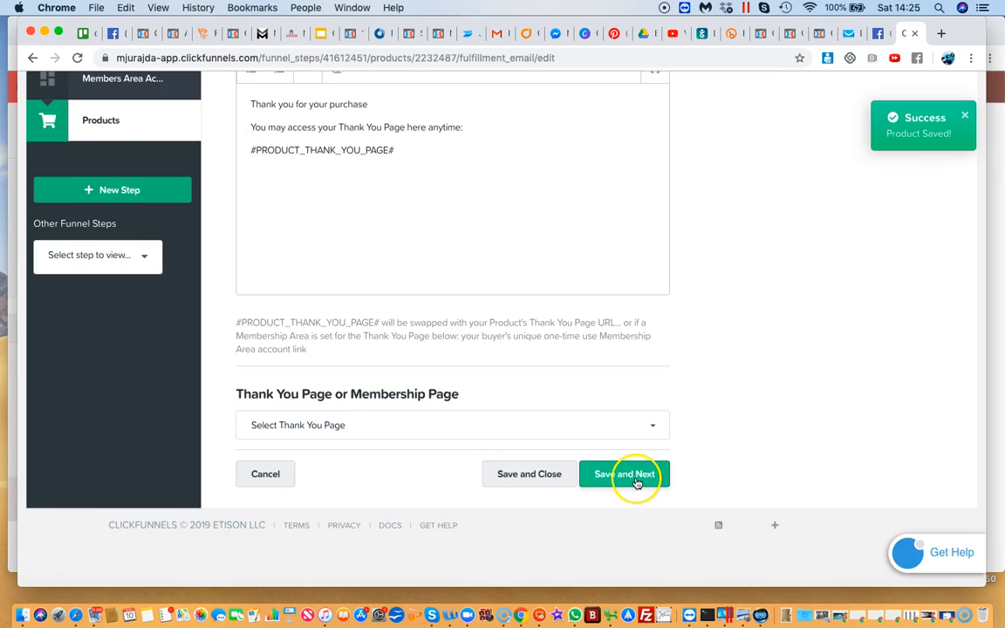
pyautogui.scroll(2, 637, 479)
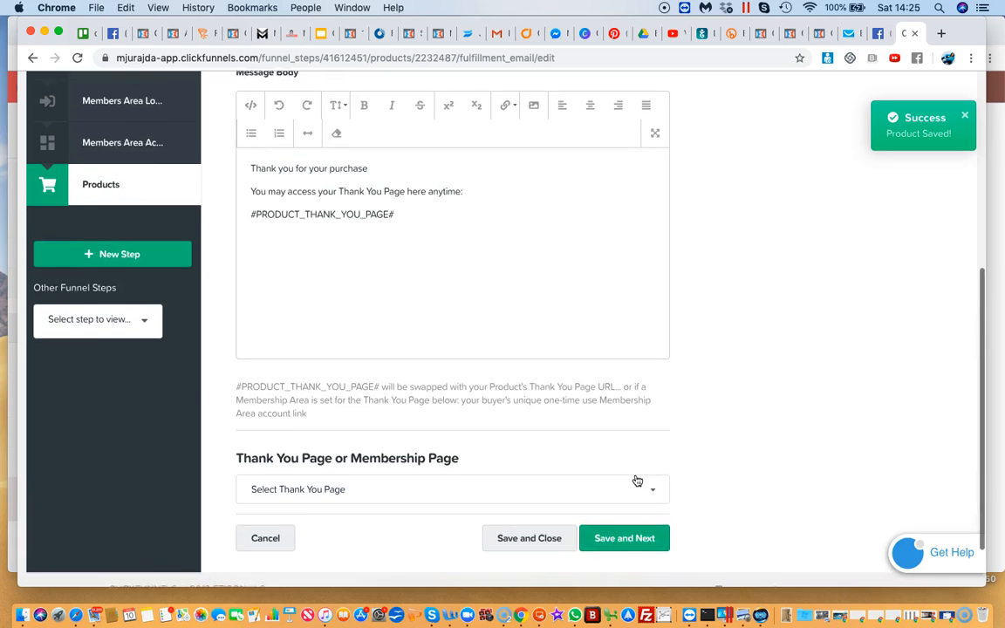
pyautogui.click(616, 537)
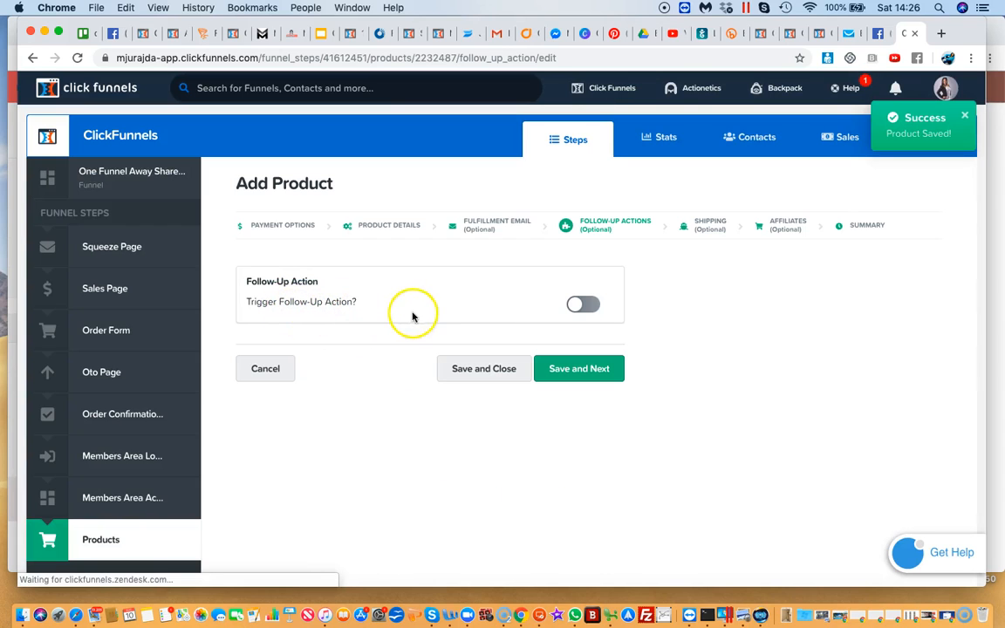
# Turn on the follow-up action to try its existing integrations, including Getresponse, and turn it off again
pyautogui.click(578, 305)
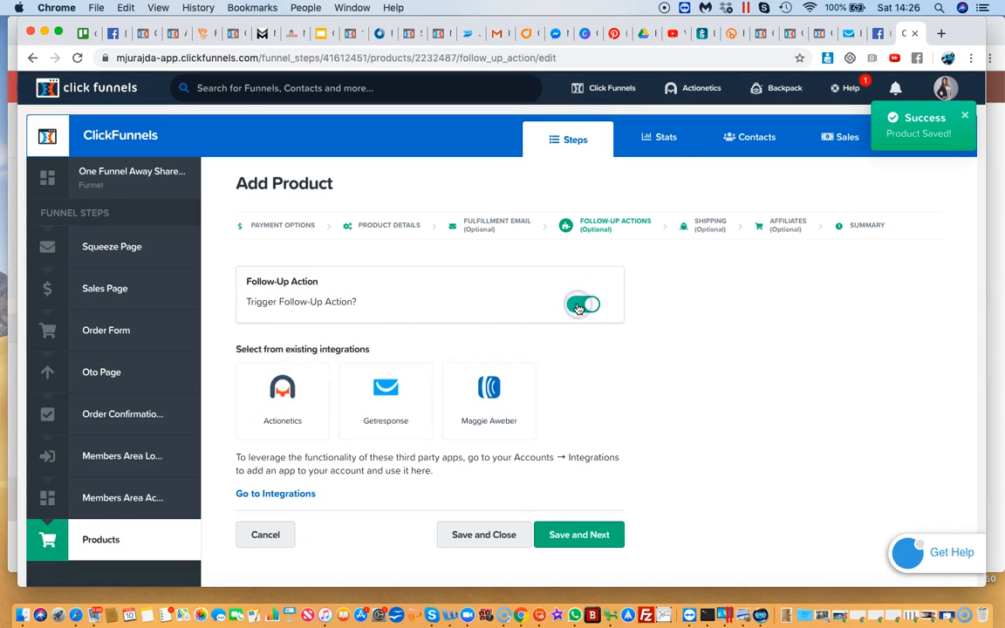
pyautogui.click(383, 396)
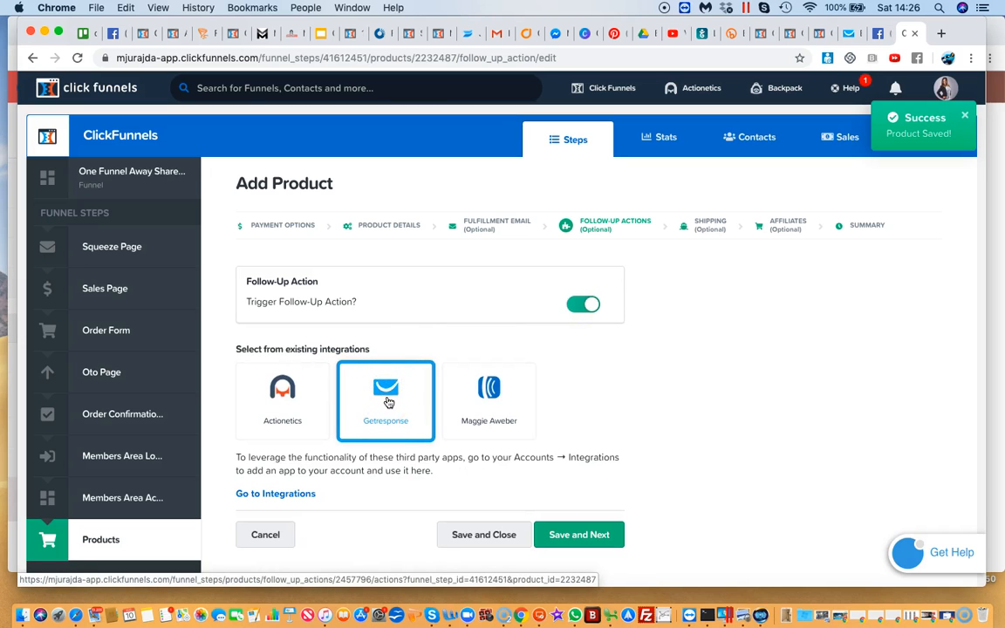
pyautogui.scroll(-4, 386, 401)
pyautogui.click(459, 235)
pyautogui.click(416, 254)
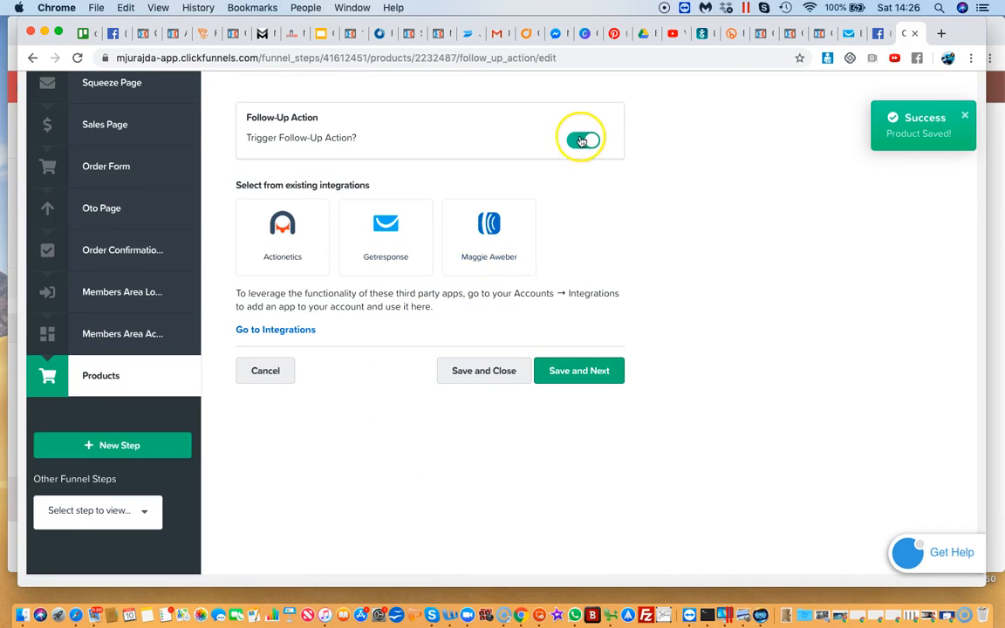
pyautogui.click(582, 140)
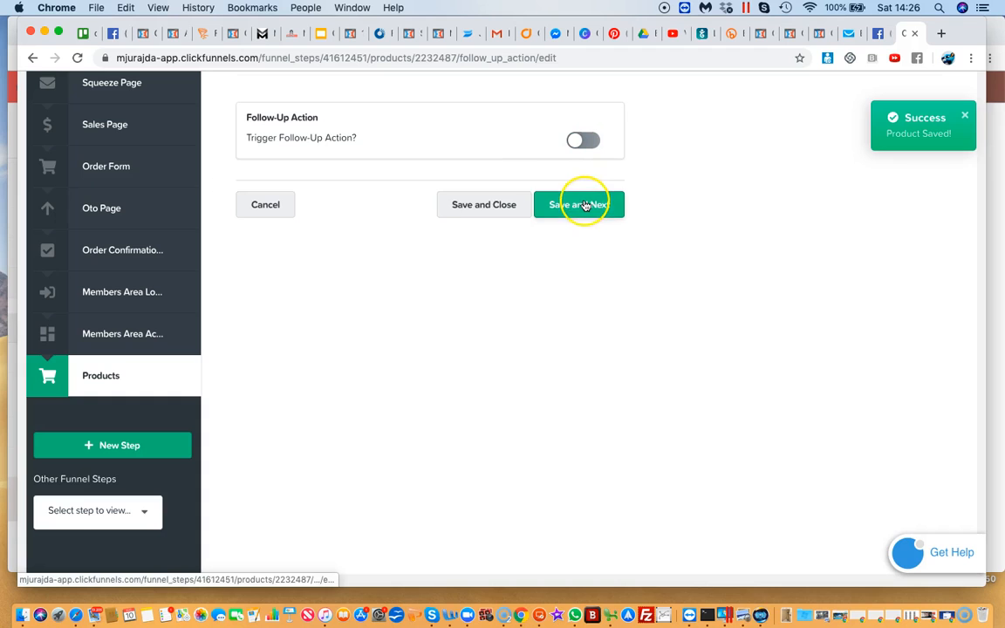
# Save the follow-up actions and shipping sections with both integrations off, and continue to the affiliates section
pyautogui.click(584, 205)
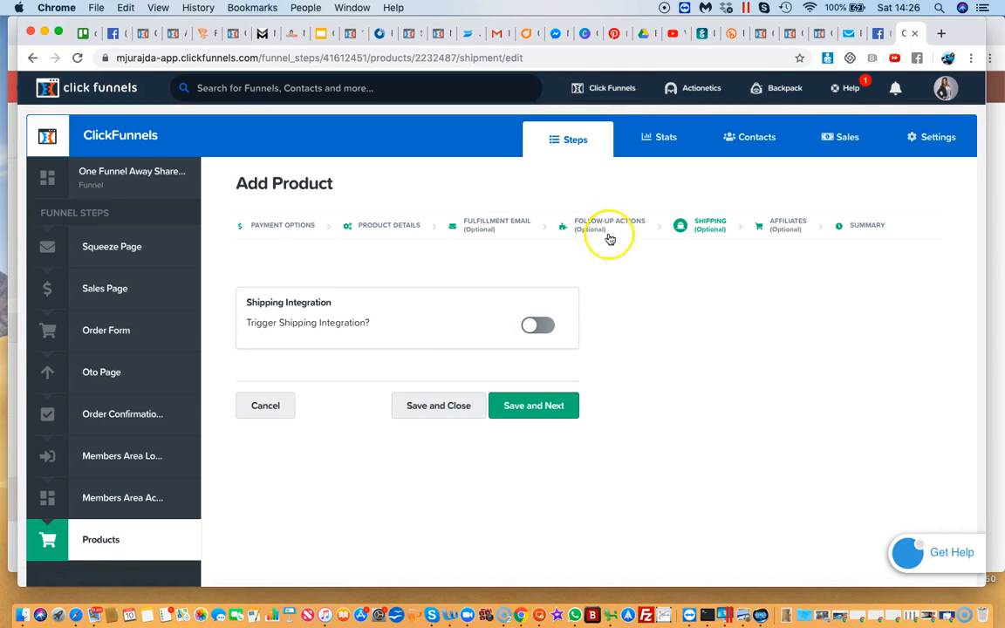
pyautogui.scroll(-3, 648, 380)
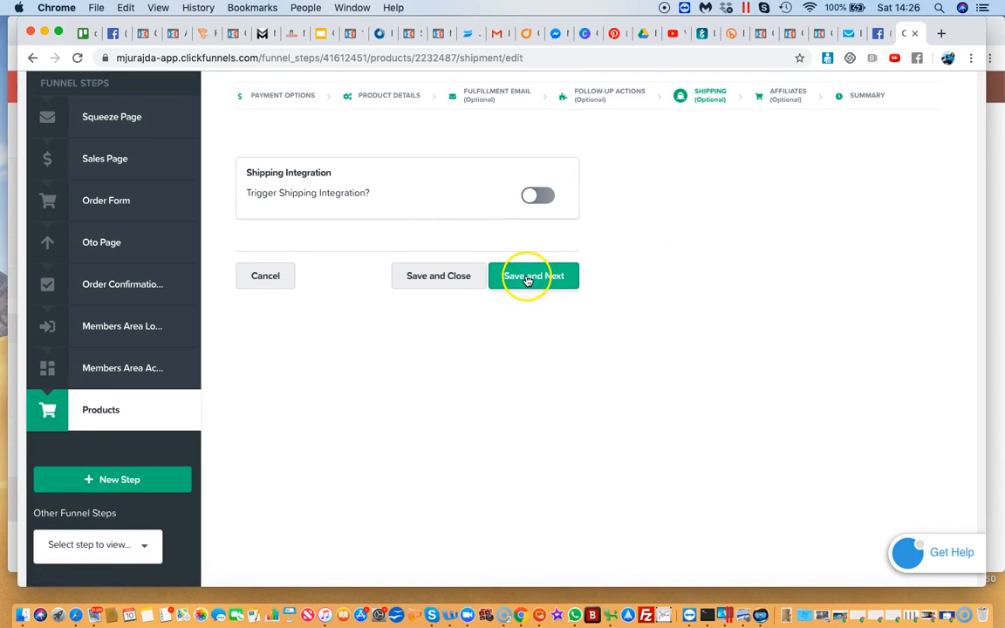
pyautogui.click(531, 194)
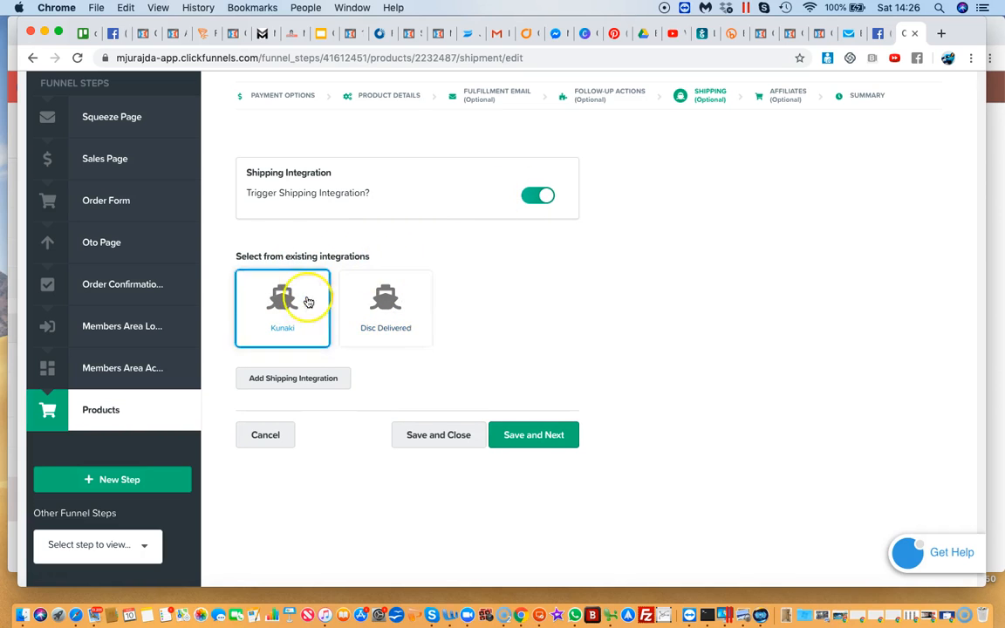
pyautogui.click(531, 197)
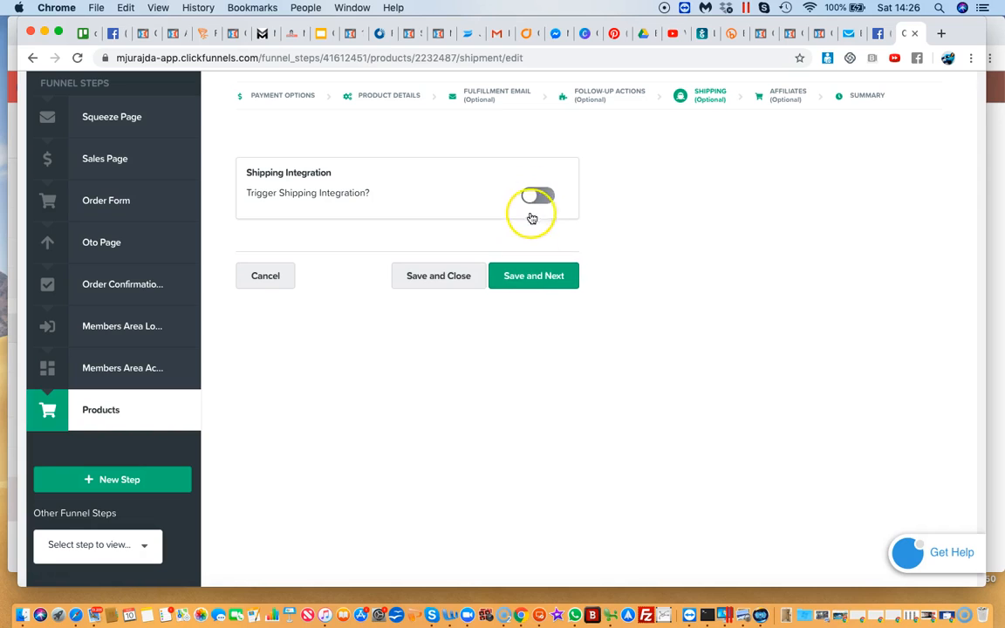
pyautogui.click(521, 279)
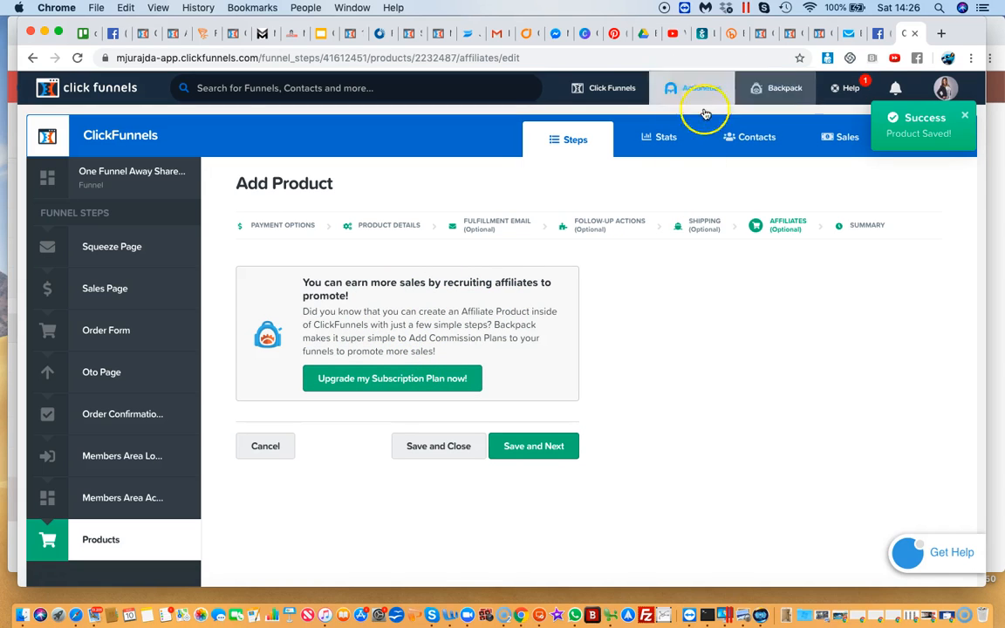
pyautogui.scroll(-1, 453, 338)
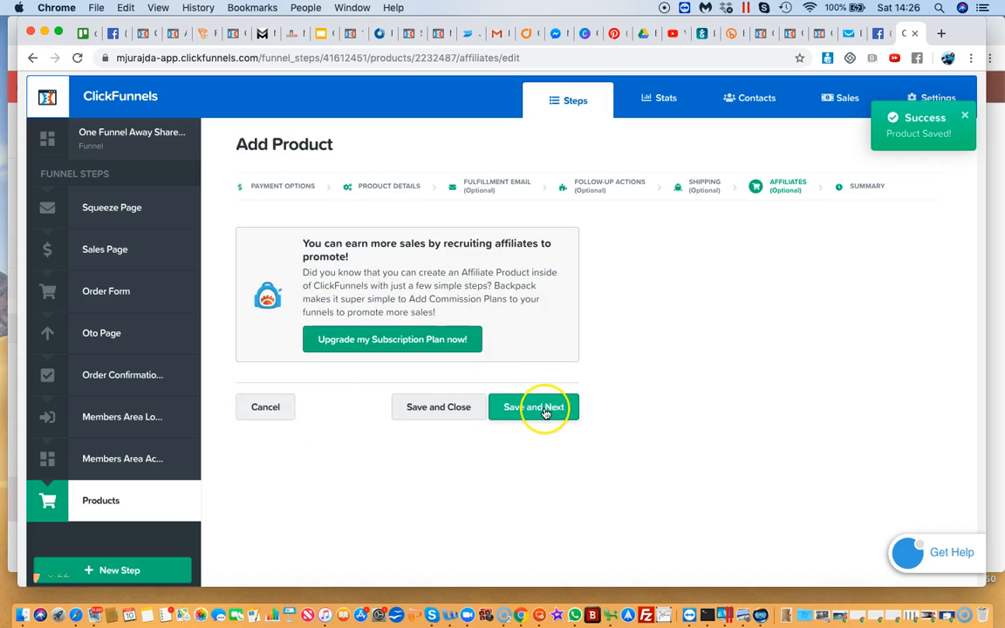
# Save the affiliates section unchanged and review the product 1 summary, from billing and product details down to the follow-up email
pyautogui.click(545, 410)
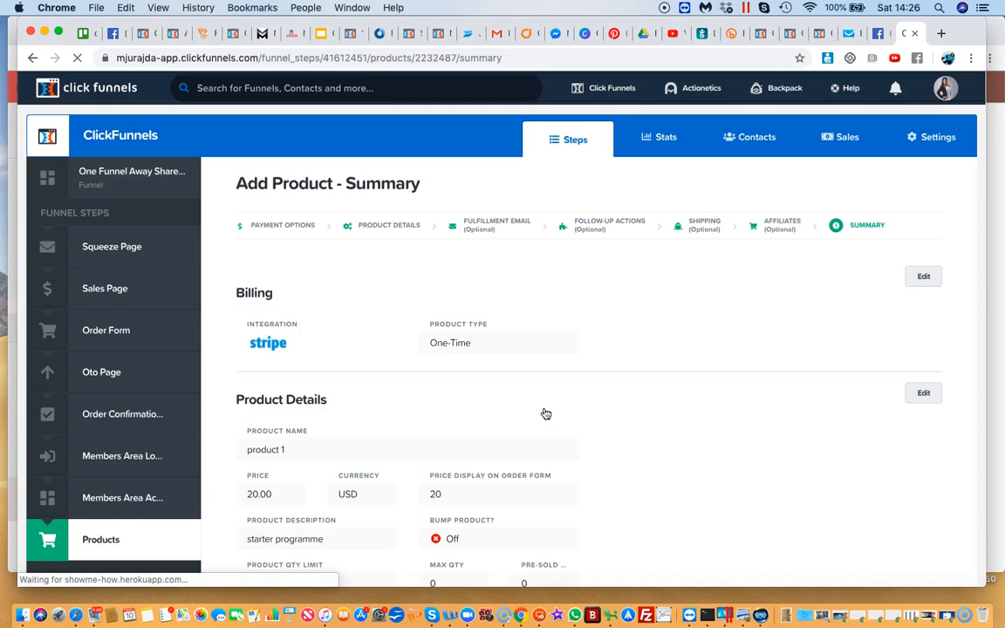
pyautogui.scroll(-1, 829, 253)
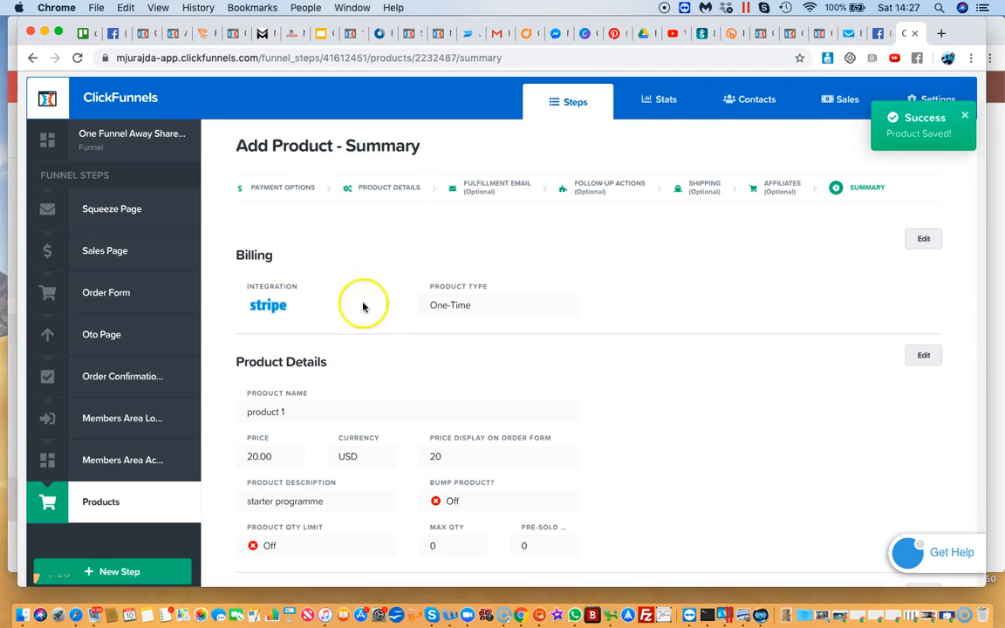
pyautogui.scroll(-4, 432, 341)
pyautogui.scroll(-4, 434, 343)
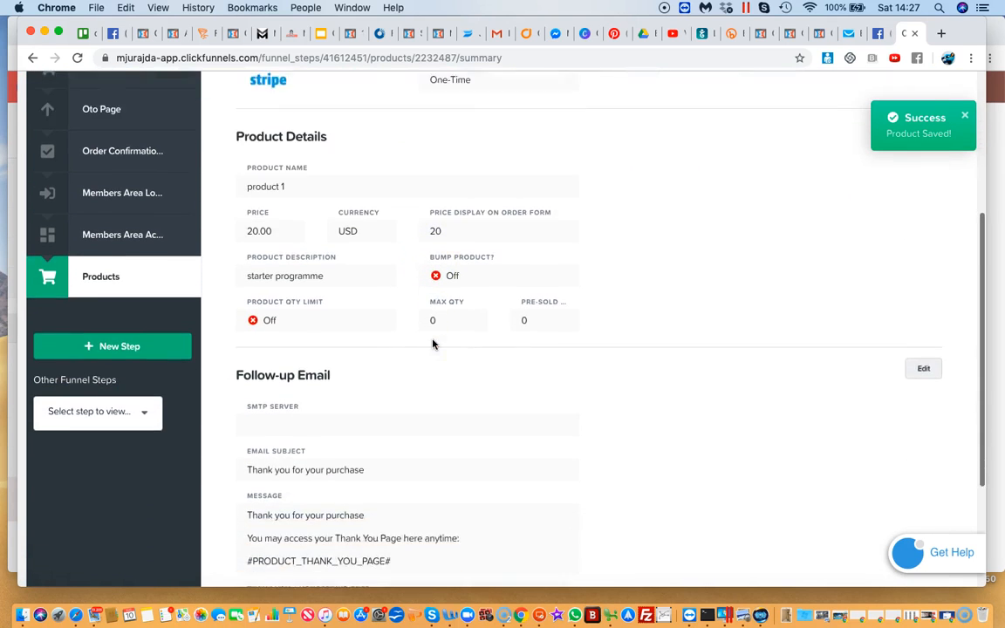
pyautogui.scroll(-2, 433, 344)
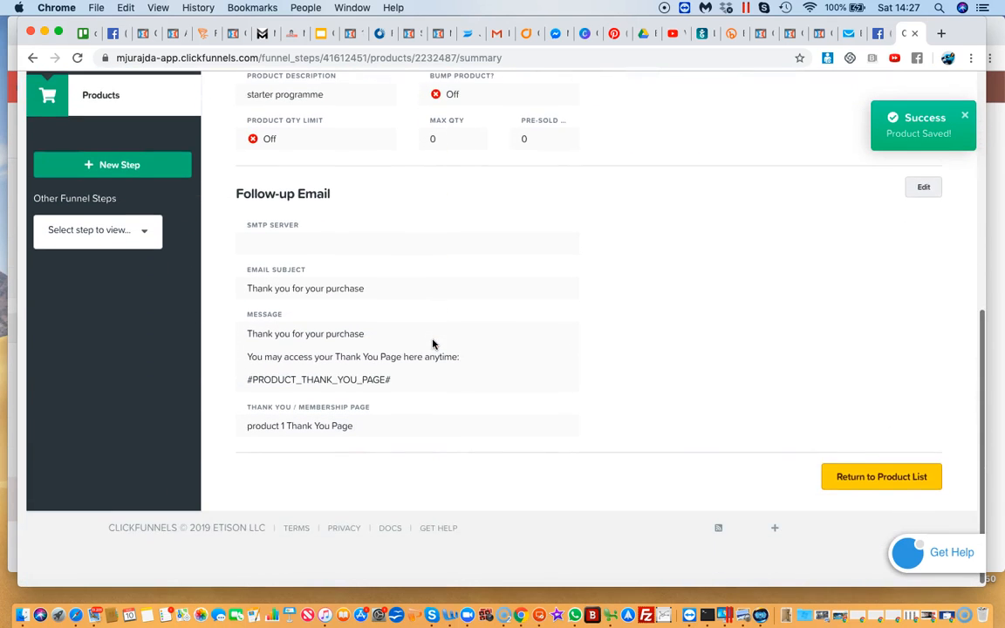
pyautogui.scroll(-1, 432, 344)
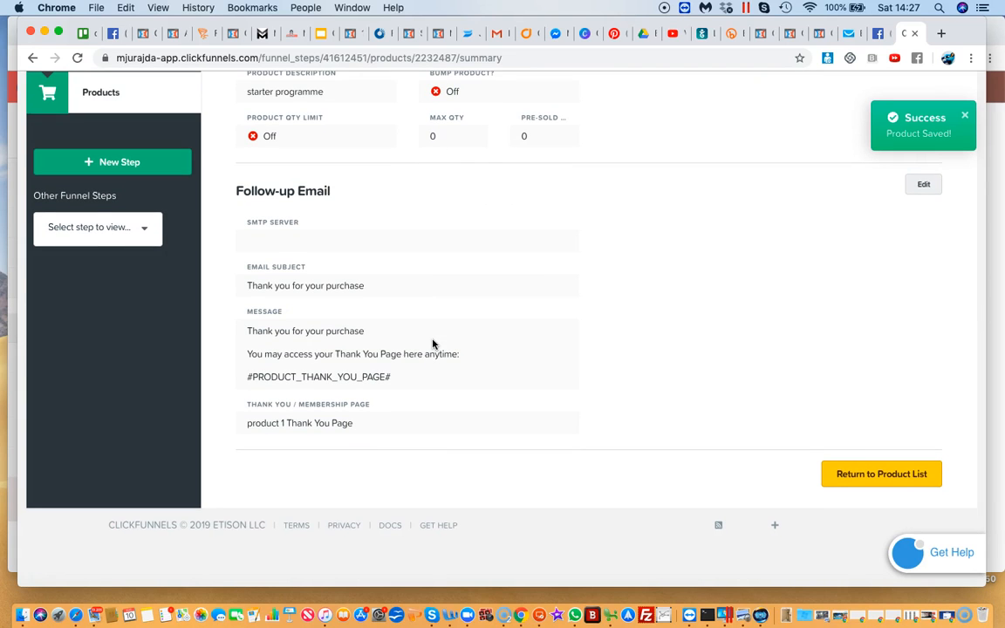
pyautogui.scroll(3, 433, 343)
pyautogui.scroll(-3, 432, 344)
pyautogui.scroll(3, 433, 344)
pyautogui.scroll(-3, 433, 344)
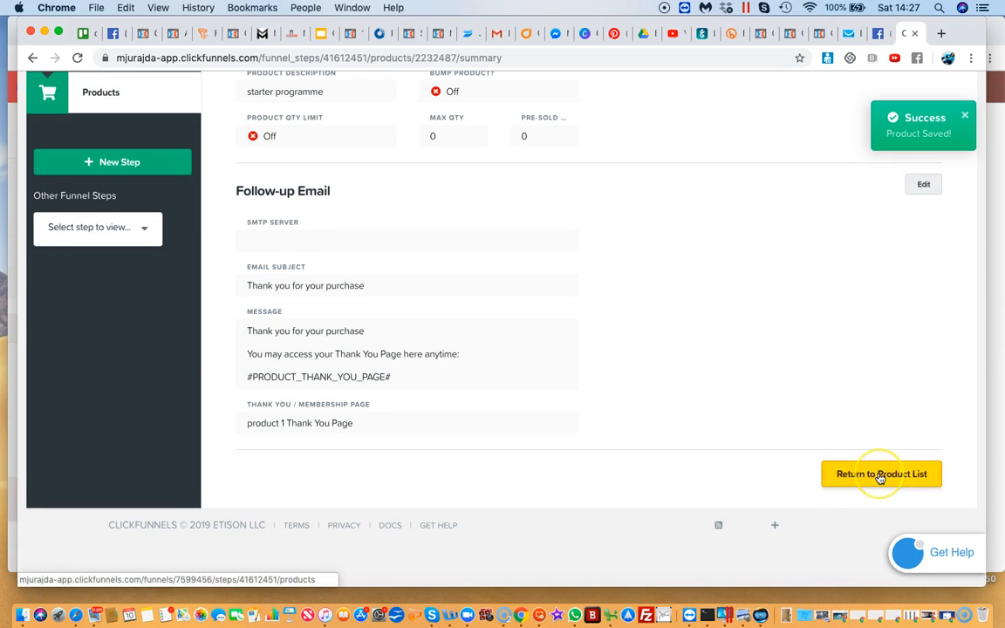
pyautogui.scroll(3, 879, 477)
pyautogui.scroll(-3, 879, 477)
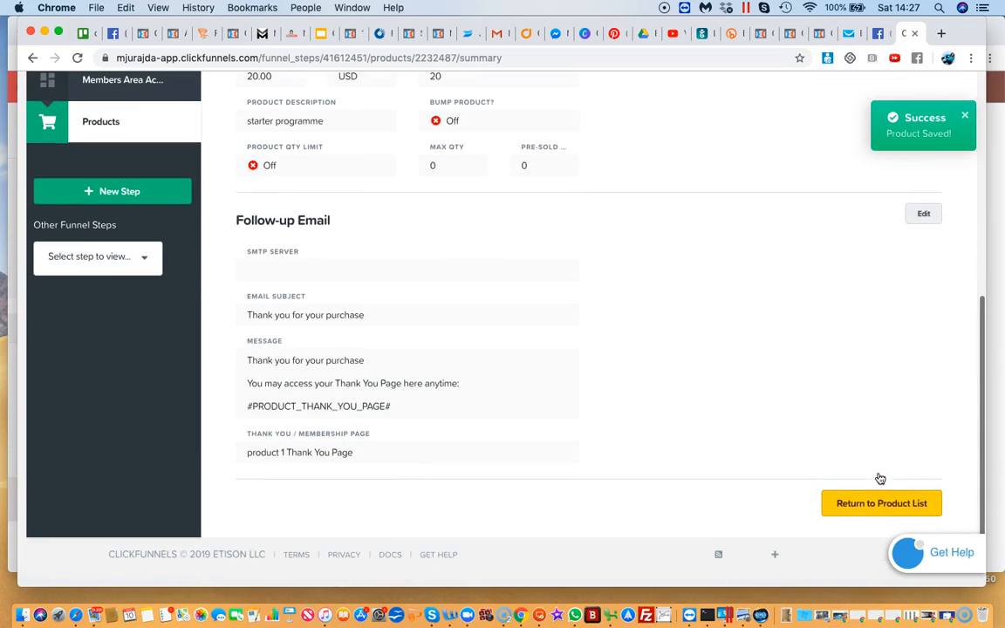
# Return to the product list and delete product 1 from the order form
pyautogui.click(879, 515)
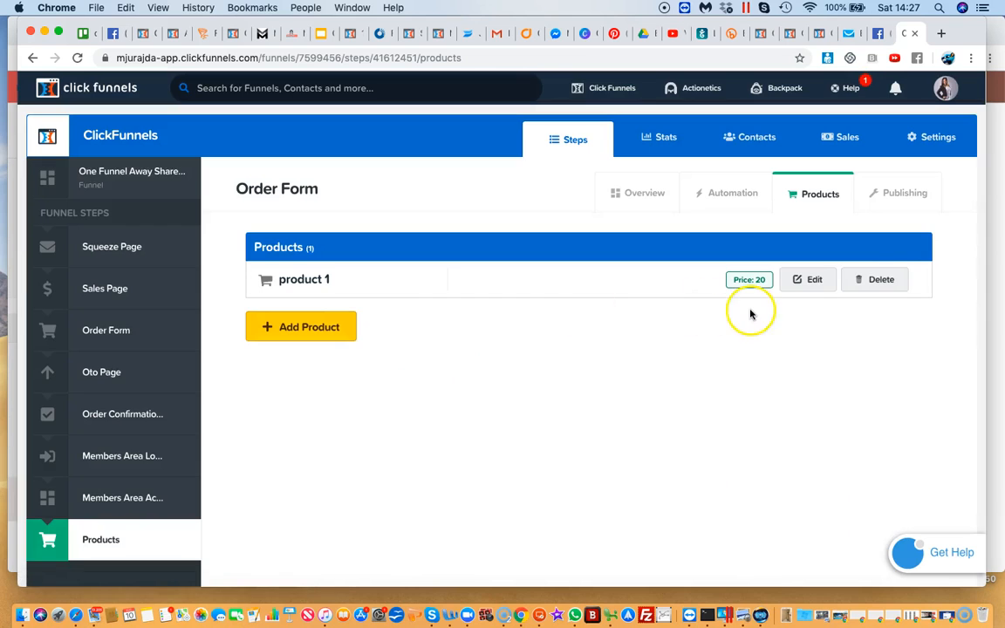
pyautogui.click(891, 279)
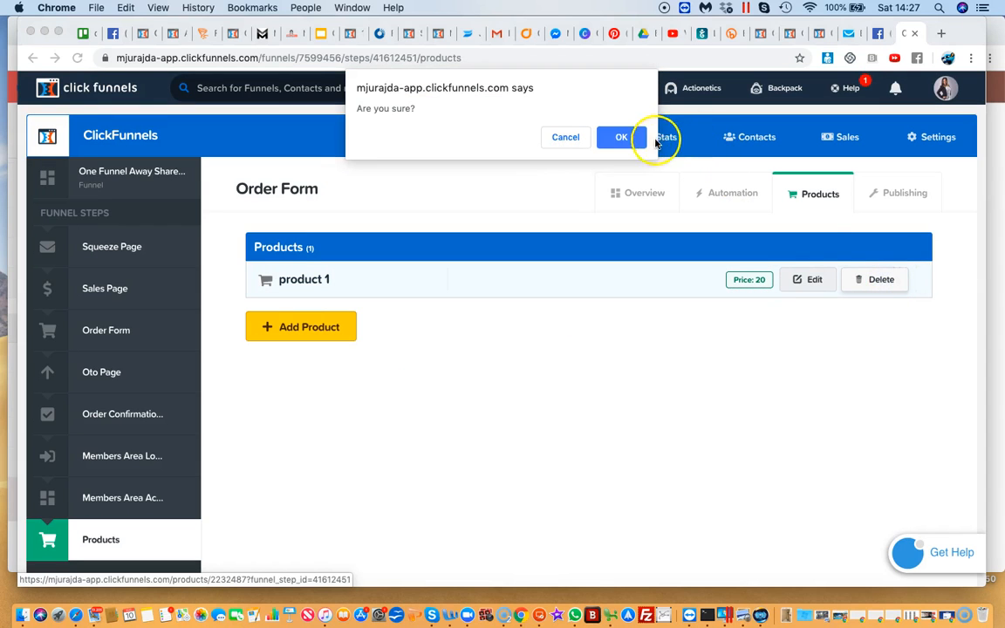
pyautogui.click(626, 136)
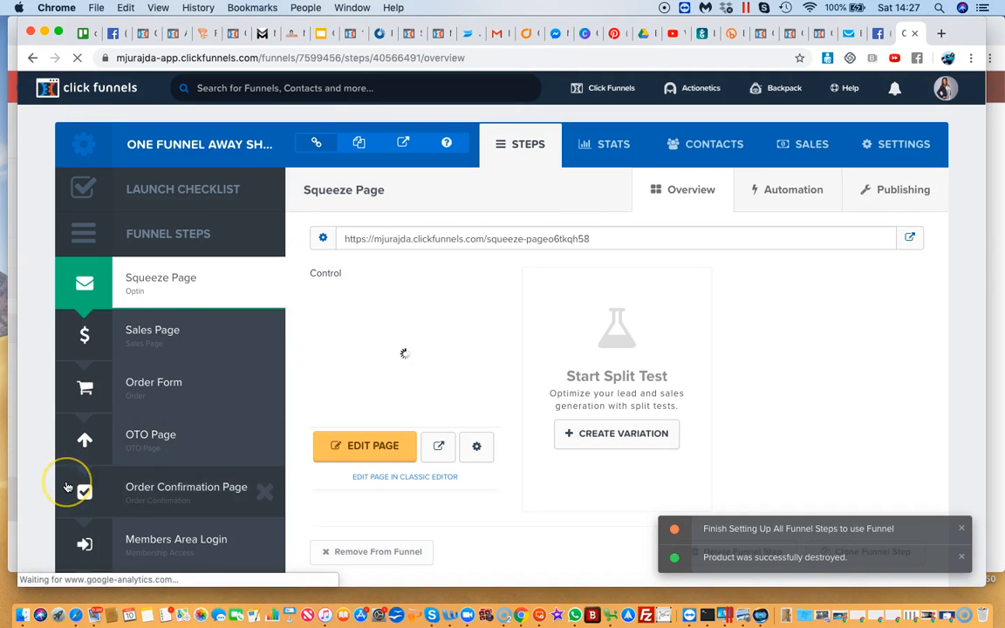
# Delete the products order step from the One Funnel Away funnel
pyautogui.scroll(-5, 68, 487)
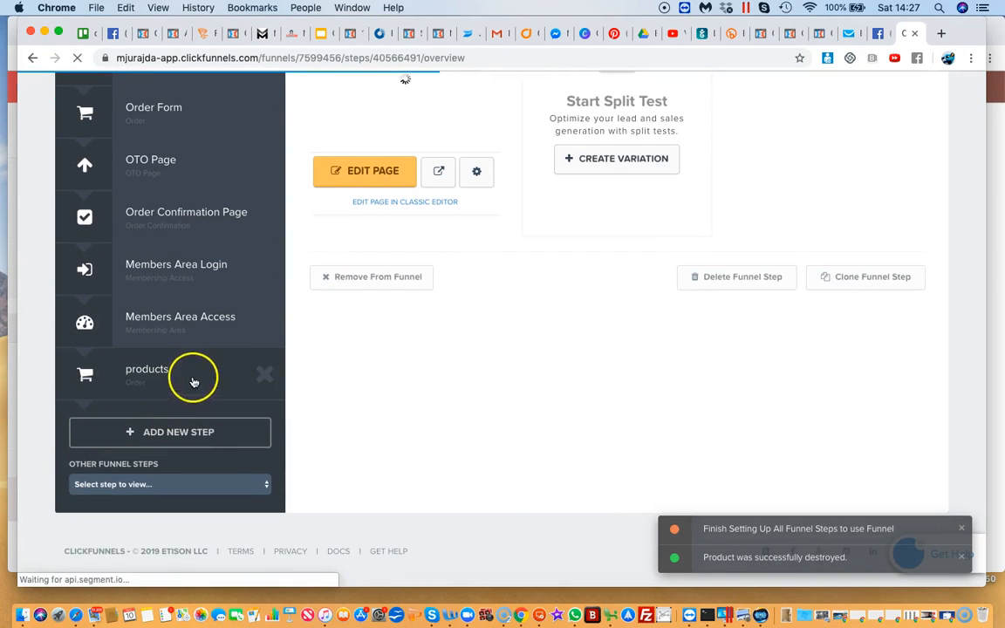
pyautogui.click(268, 376)
pyautogui.click(621, 146)
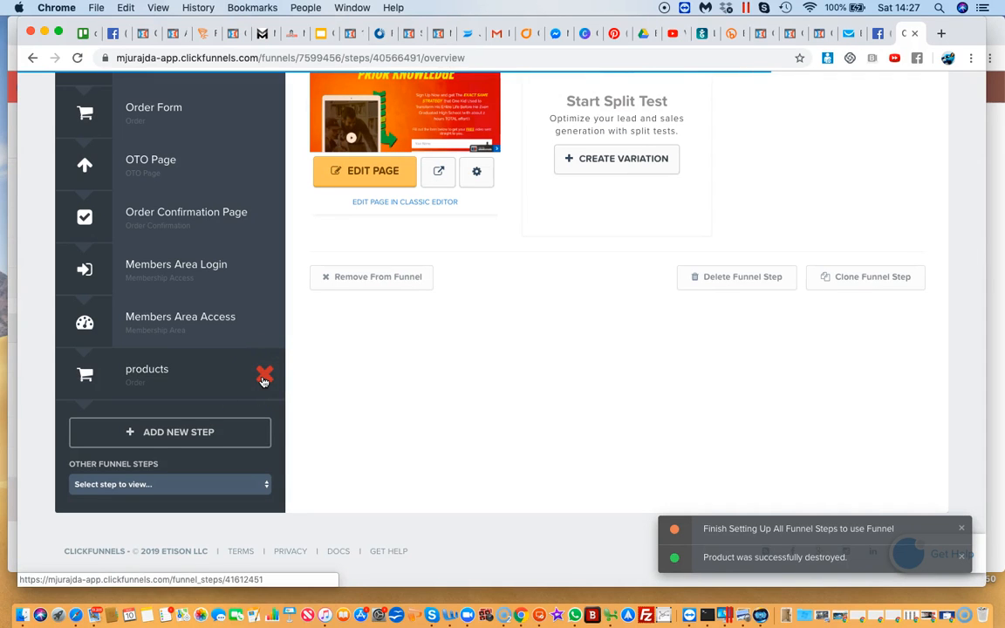
pyautogui.click(263, 381)
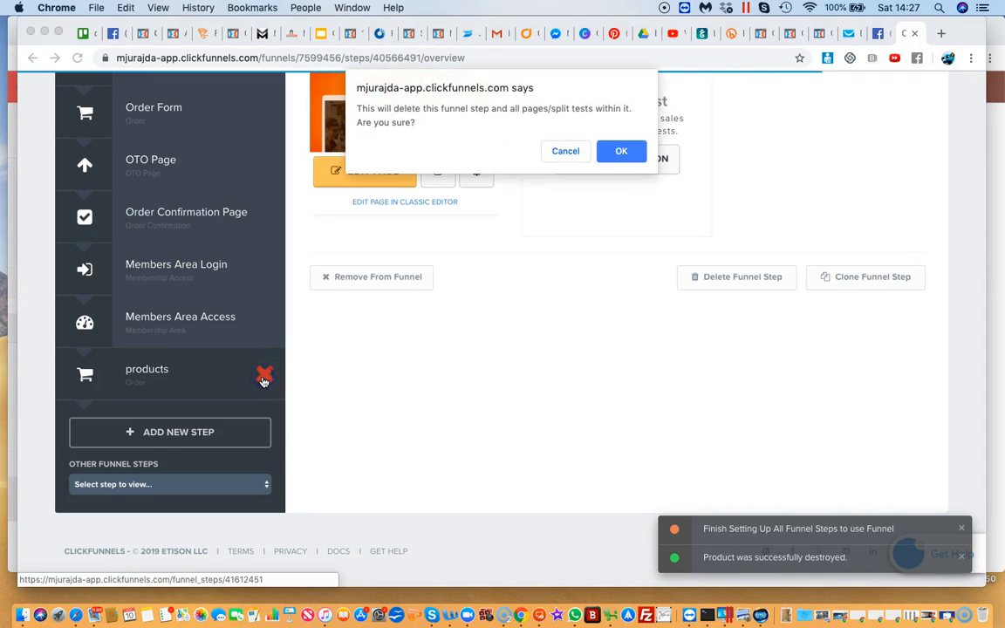
pyautogui.click(618, 150)
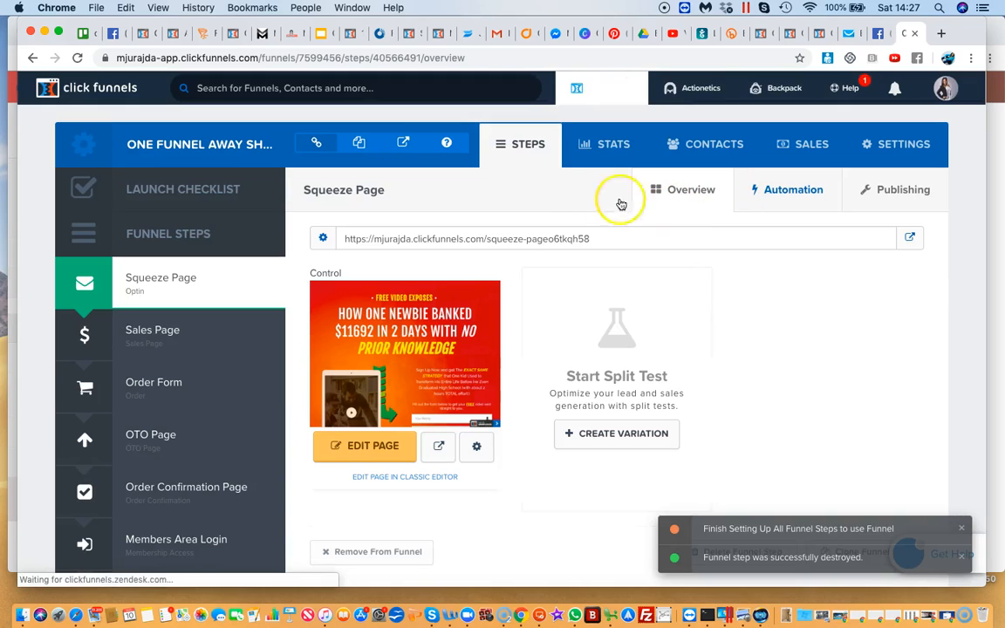
# Open the English Tutor funnel from the funnels list and go to its Payment and BOOKING order step
pyautogui.moveTo(591, 89)
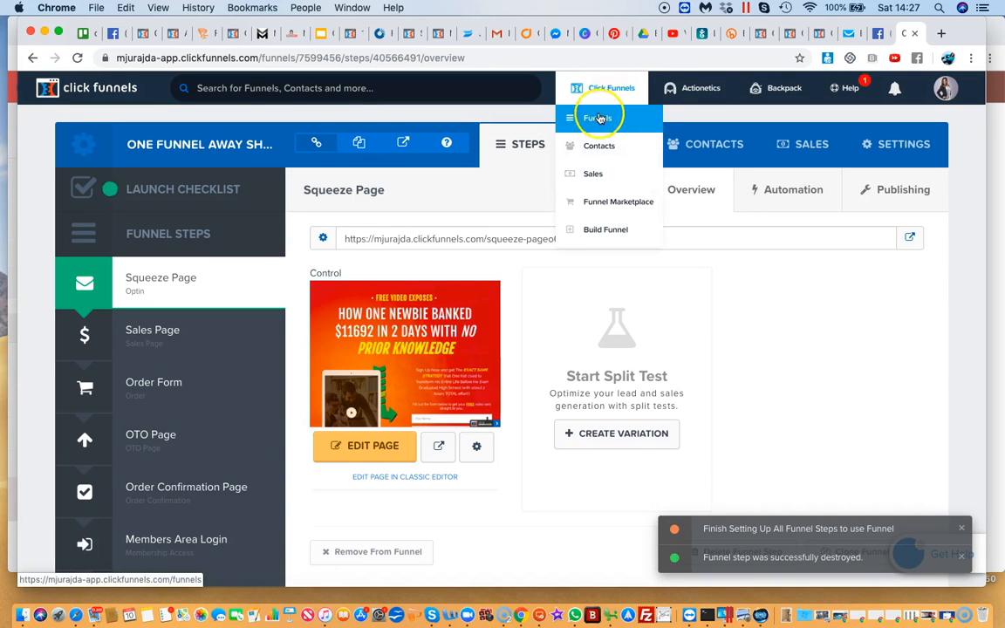
pyautogui.click(599, 127)
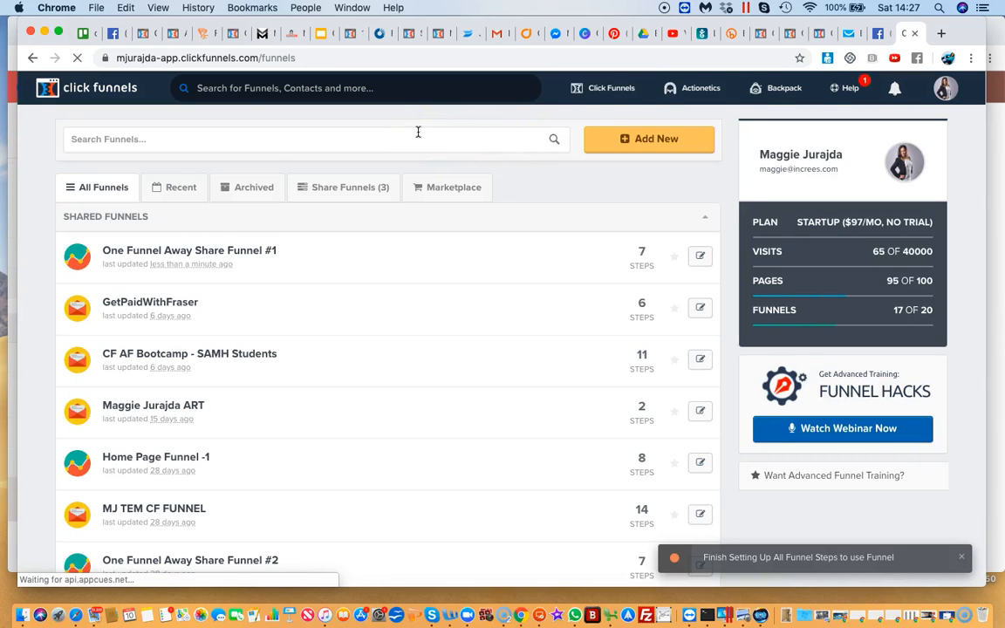
pyautogui.scroll(-5, 147, 331)
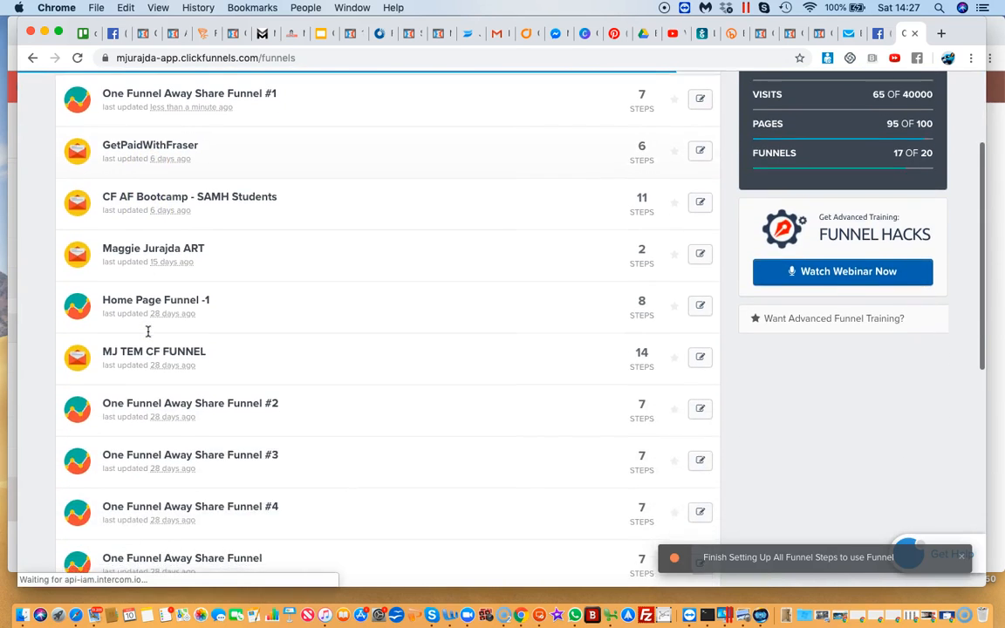
pyautogui.scroll(-6, 147, 332)
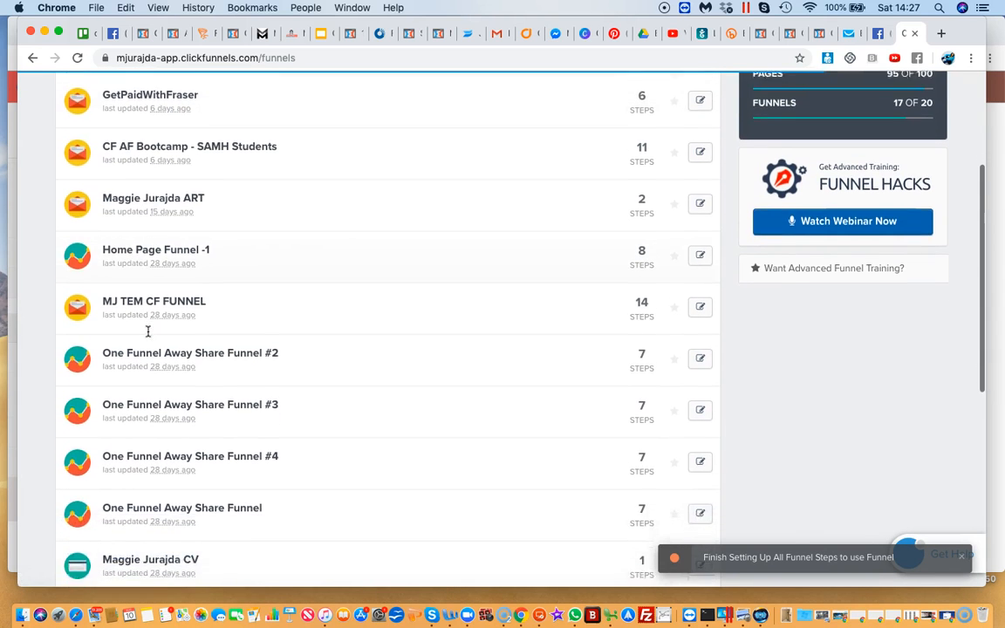
pyautogui.scroll(-8, 148, 331)
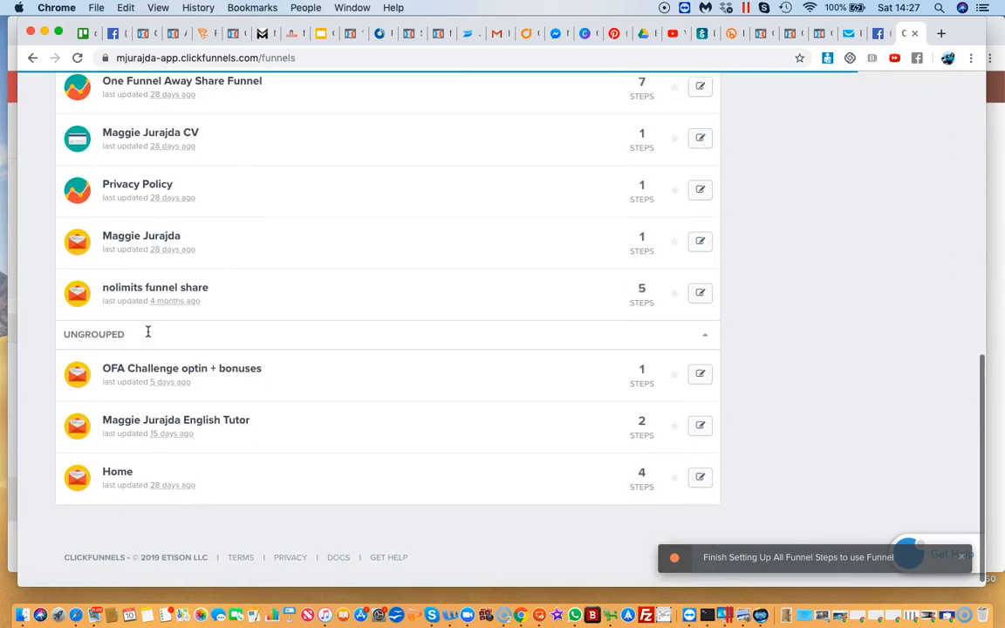
pyautogui.click(158, 419)
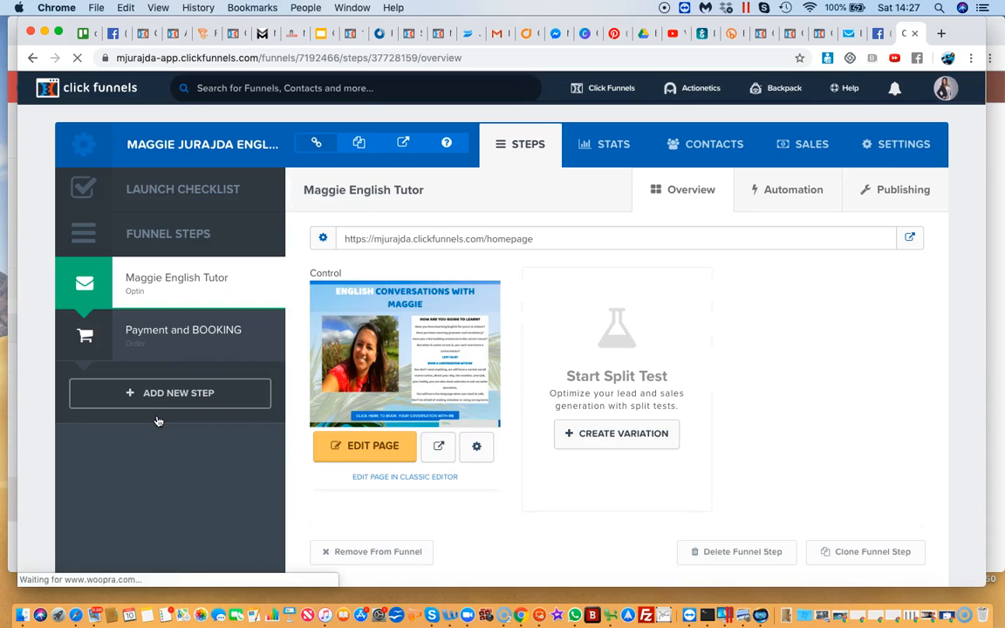
pyautogui.click(195, 332)
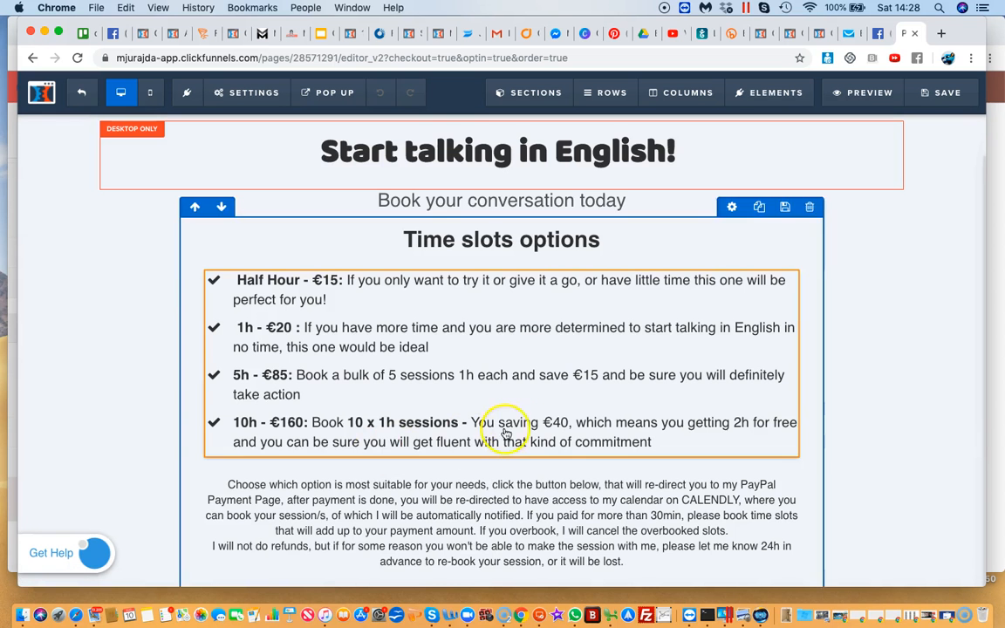
# Add a wide section containing a two-column row below the custom JavaScript / HTML block on the booking page
pyautogui.scroll(-2, 525, 434)
pyautogui.scroll(3, 525, 434)
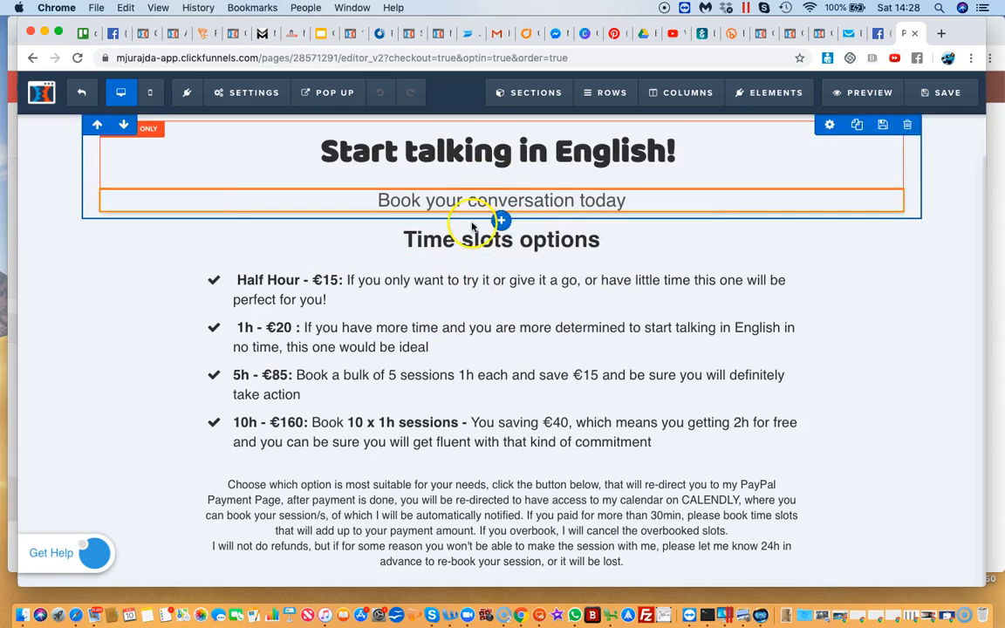
pyautogui.scroll(-2, 503, 356)
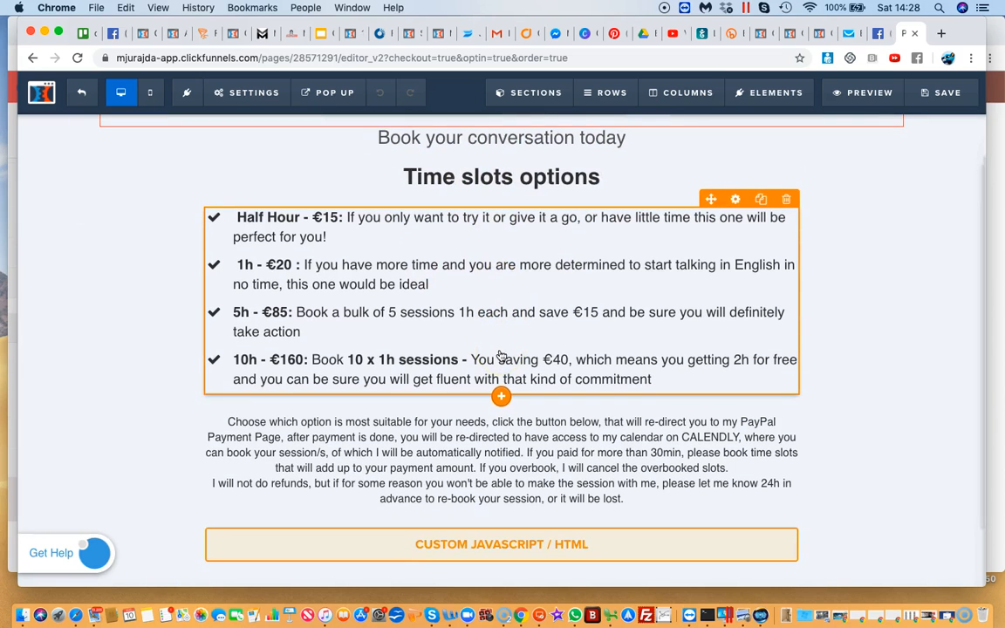
pyautogui.scroll(-2, 502, 353)
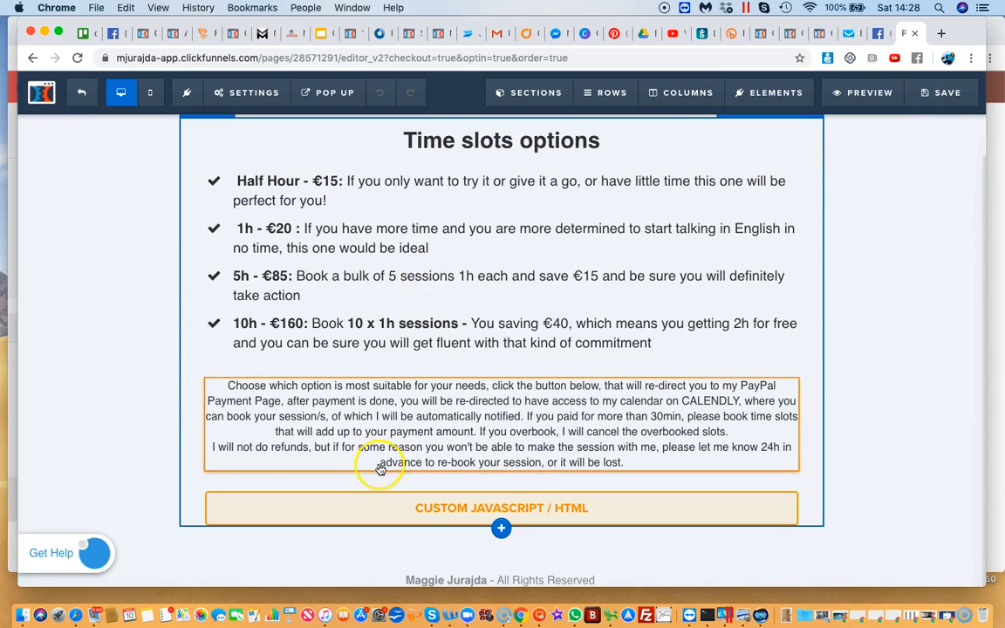
pyautogui.scroll(-2, 381, 462)
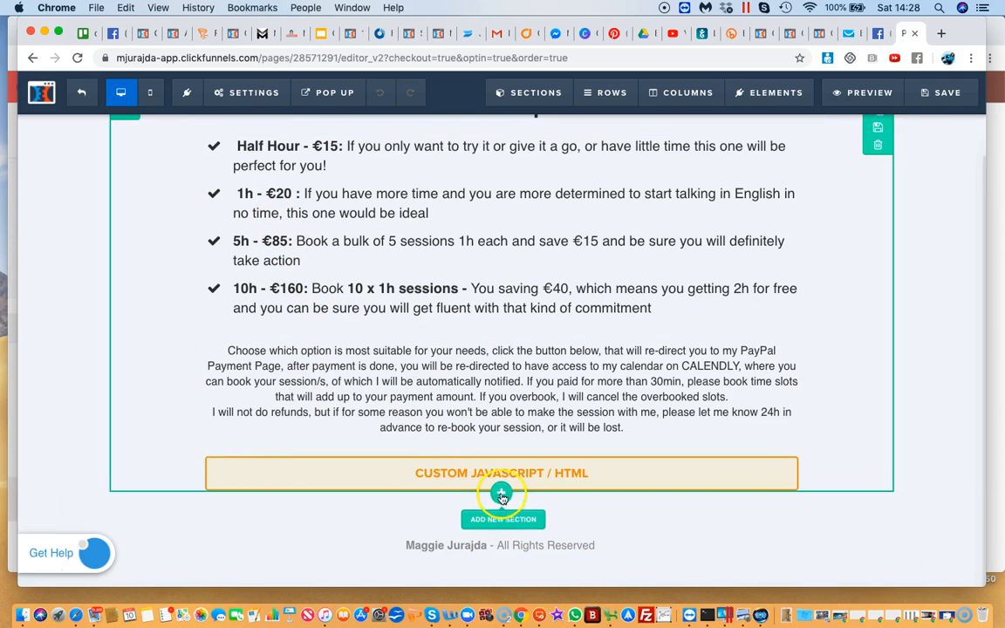
pyautogui.click(502, 494)
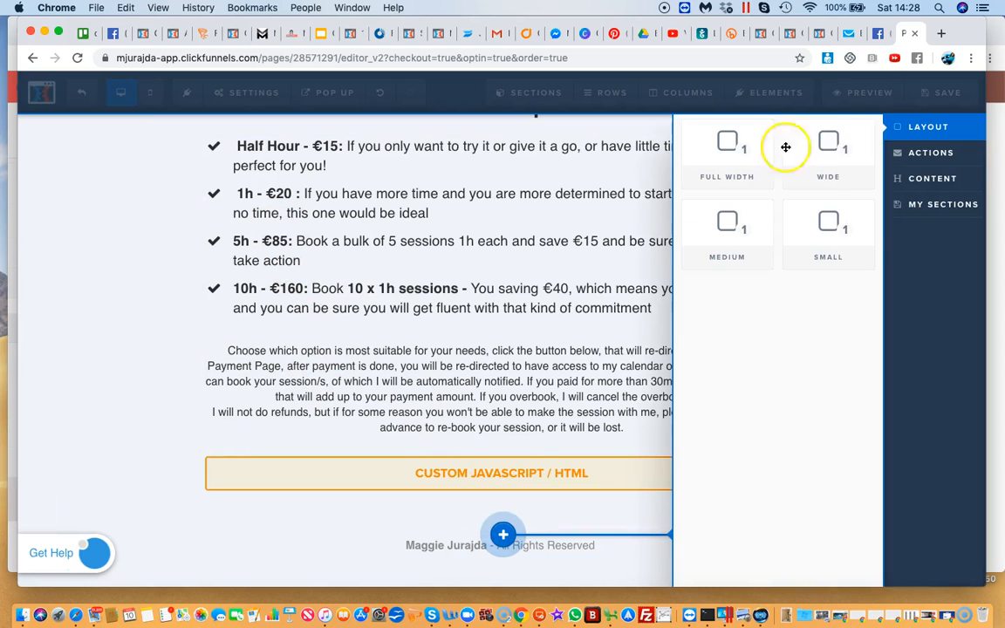
pyautogui.click(816, 146)
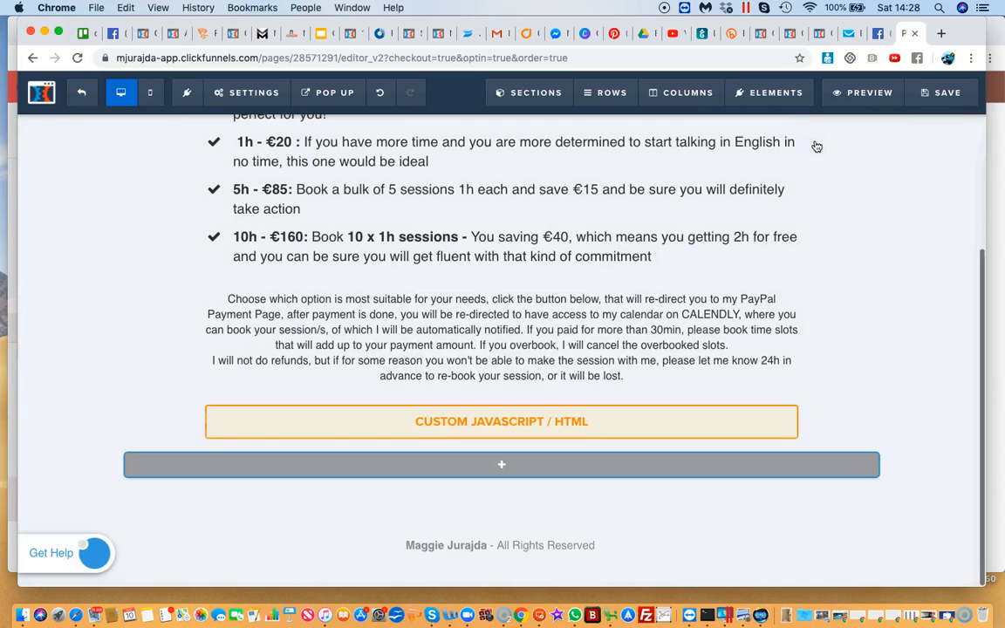
pyautogui.click(502, 465)
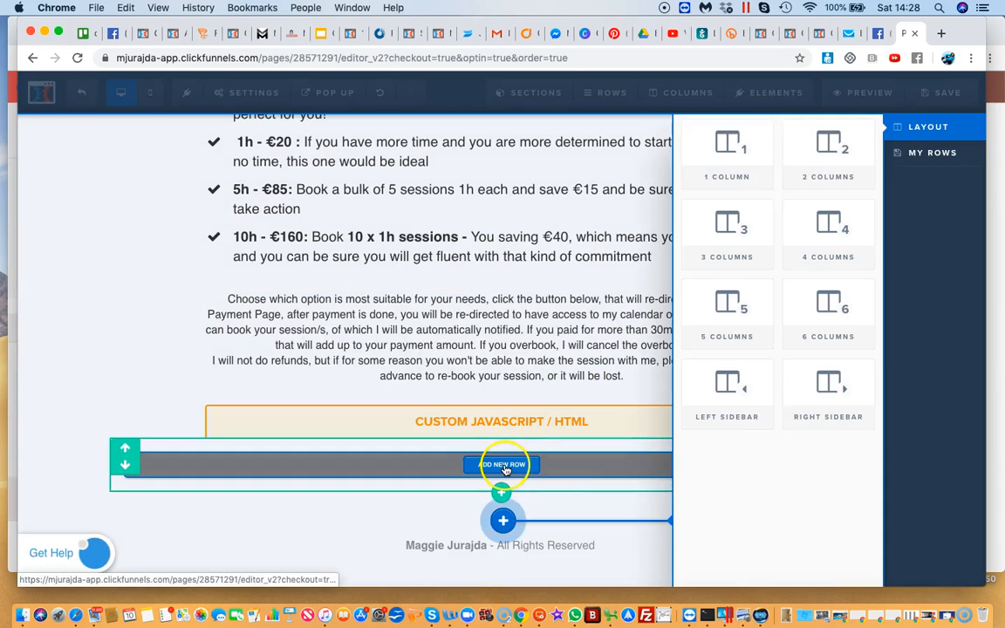
pyautogui.click(828, 153)
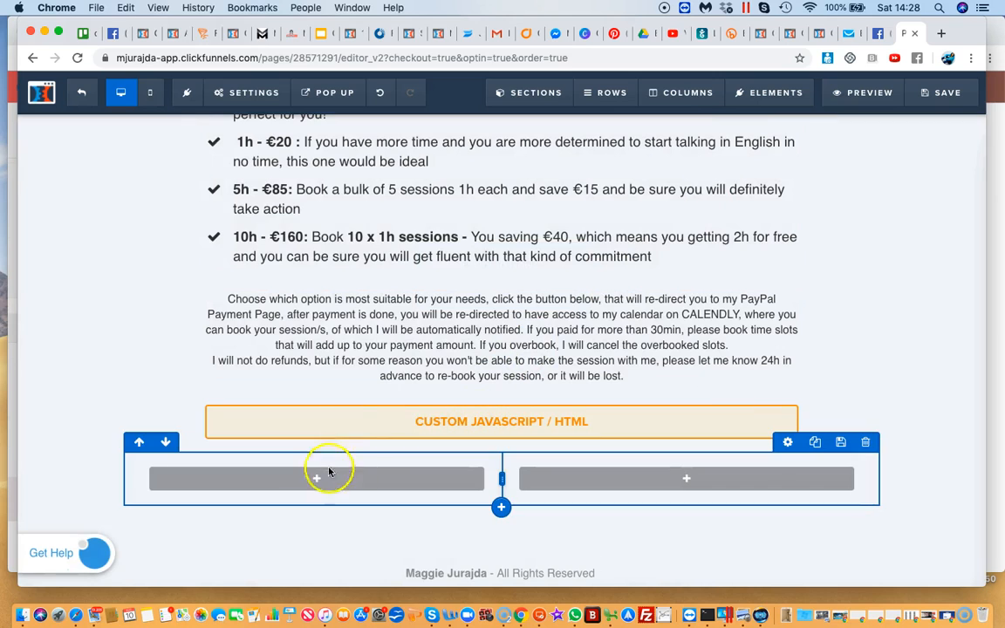
# Place an image element in each of the two columns of the new row
pyautogui.click(314, 478)
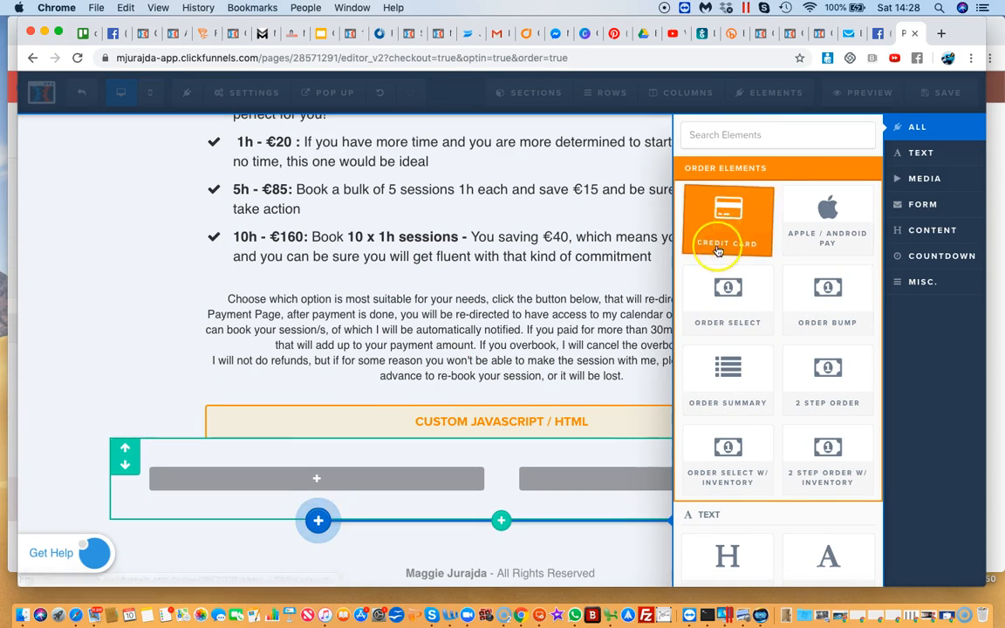
pyautogui.scroll(-10, 717, 250)
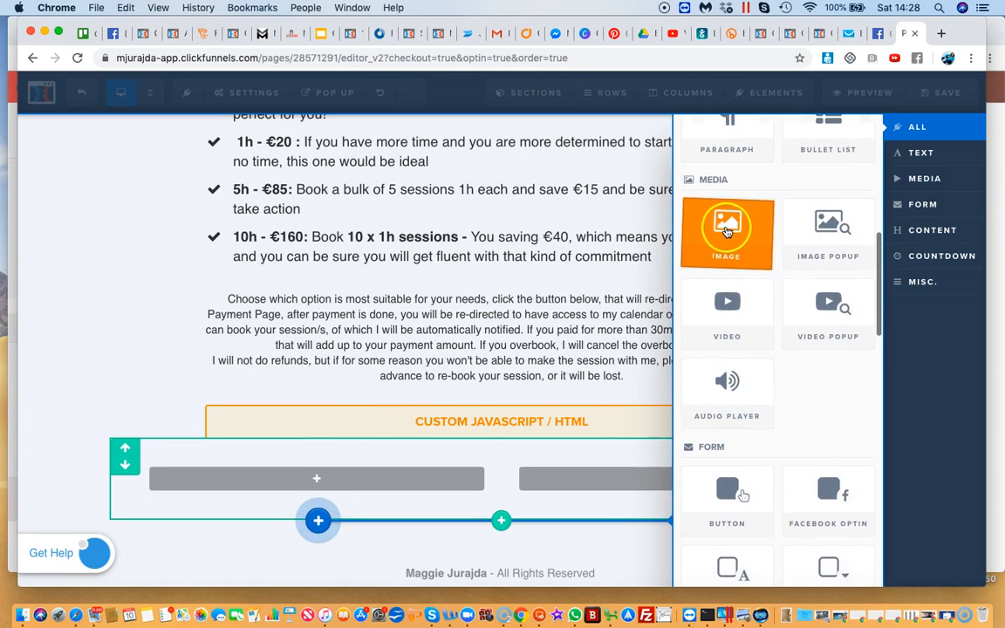
pyautogui.click(727, 231)
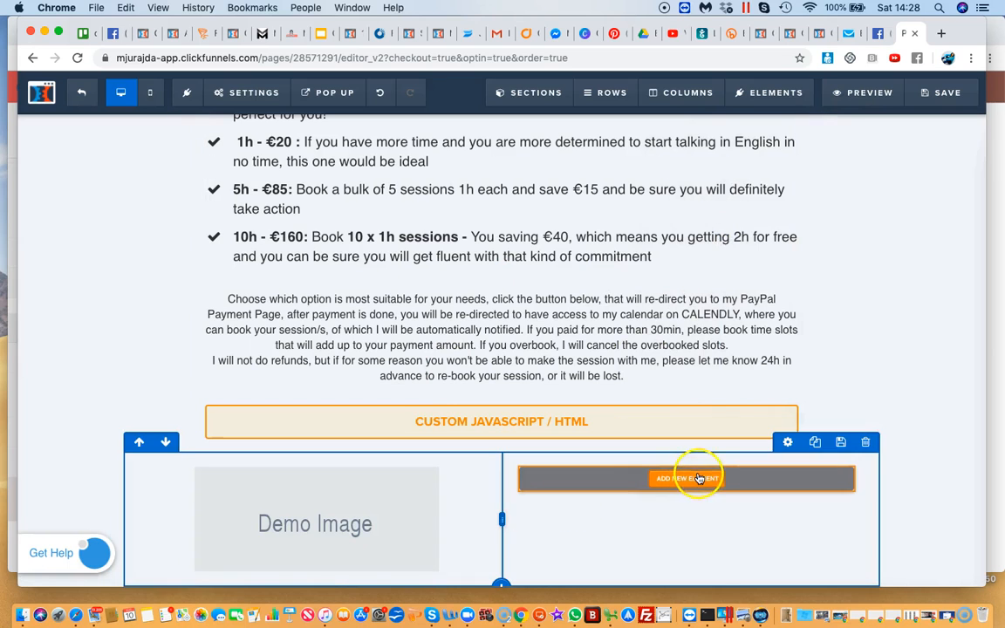
pyautogui.click(698, 478)
pyautogui.scroll(-8, 790, 349)
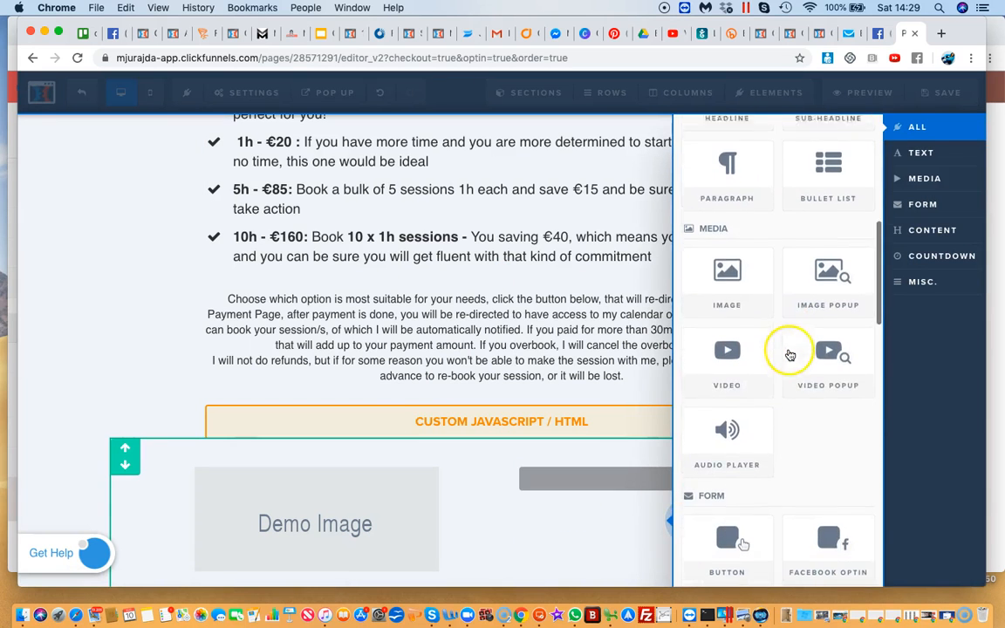
pyautogui.scroll(-1, 789, 354)
pyautogui.click(735, 275)
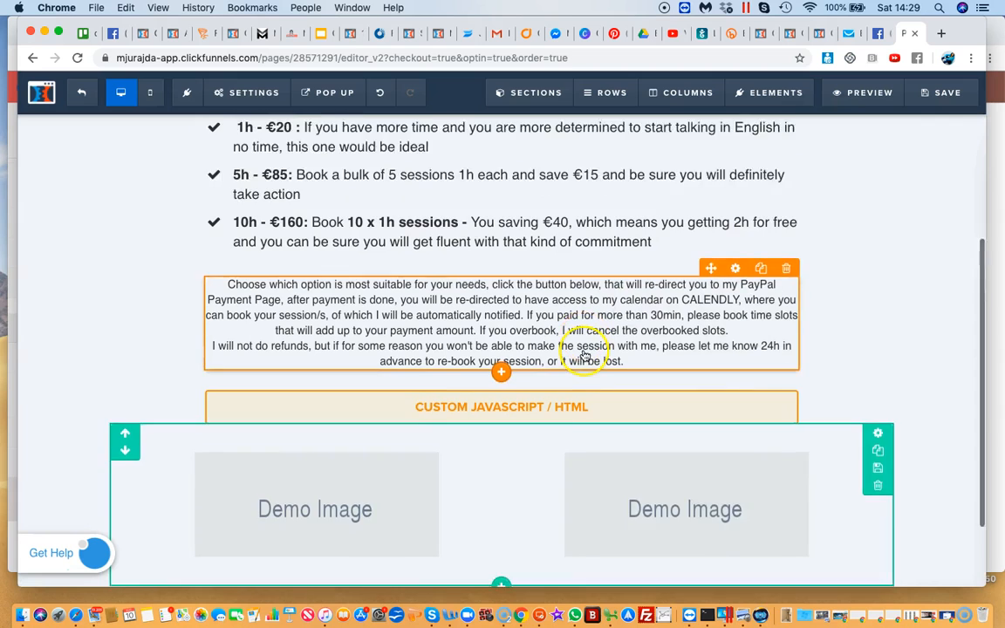
# Replace the first column's demo image with the One Funnel Away Challenge workbook bundle picture from the uploaded images library
pyautogui.scroll(-3, 583, 354)
pyautogui.click(291, 421)
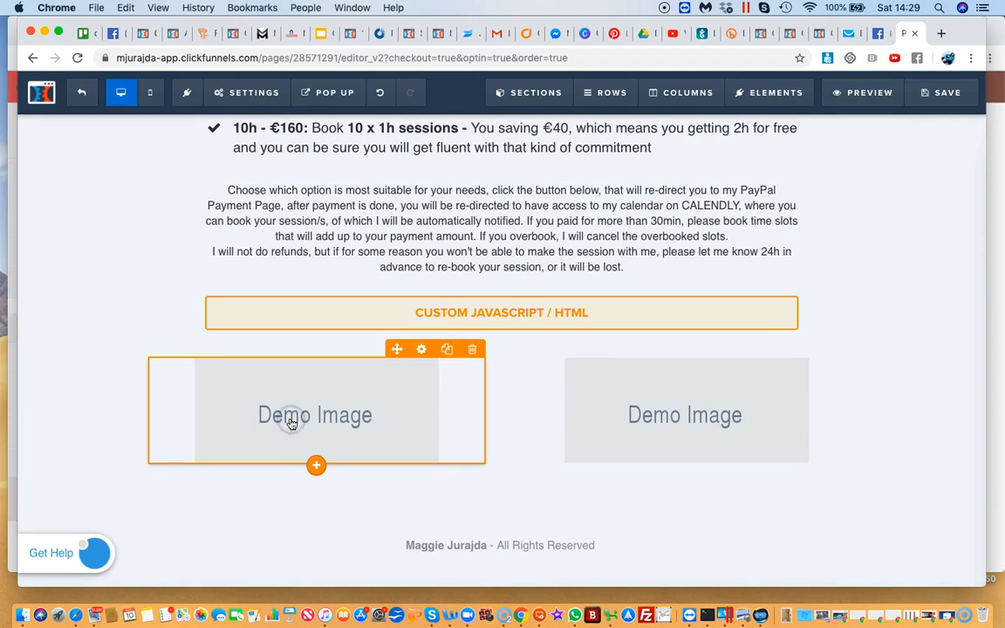
pyautogui.click(314, 417)
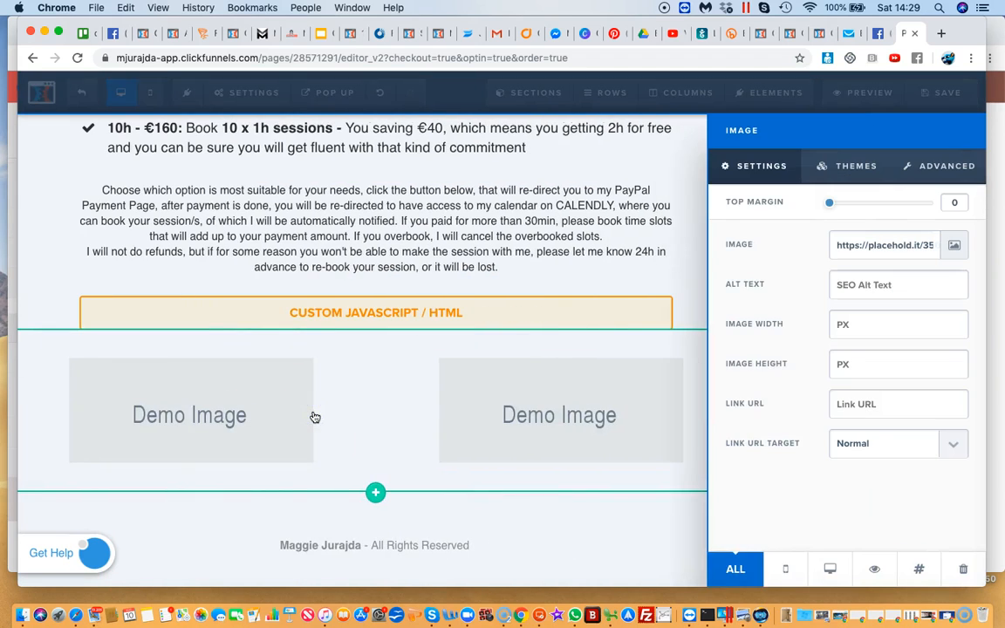
pyautogui.click(954, 250)
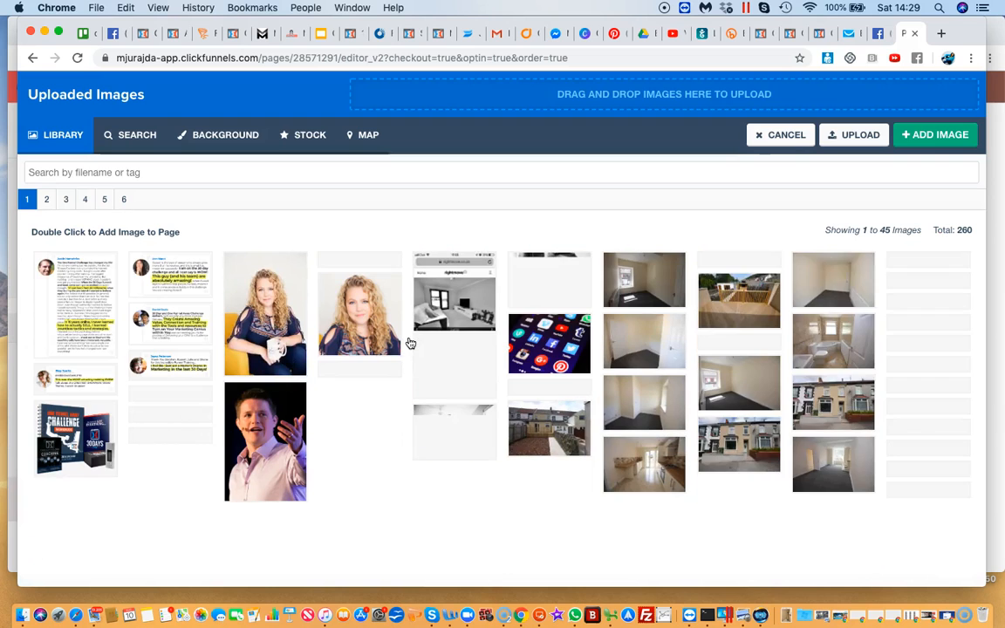
pyautogui.click(77, 441)
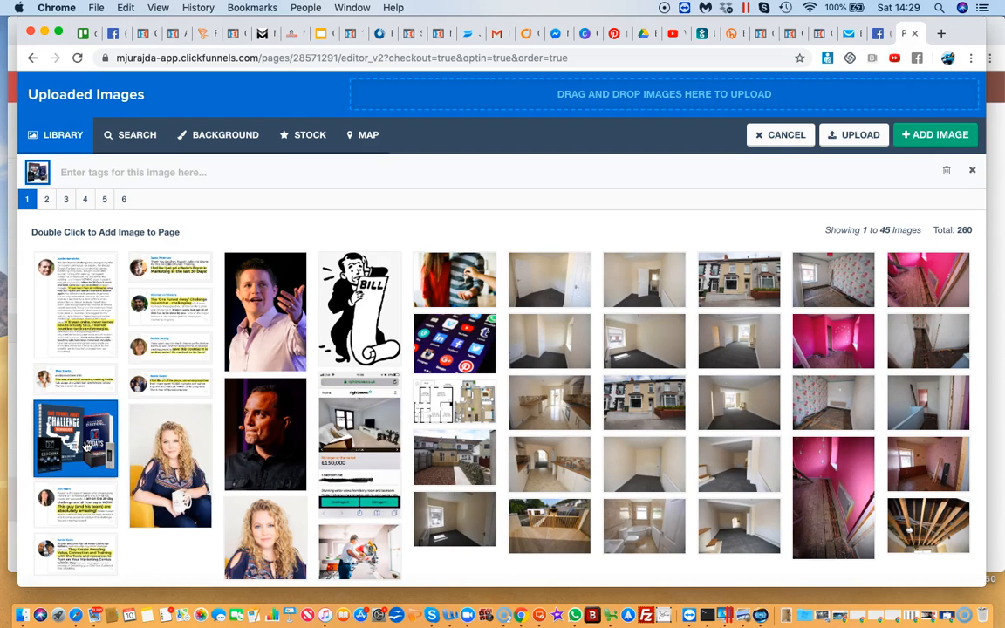
pyautogui.click(931, 136)
# Replace the second column's demo image with the beach photo of a hat and e-reader from page 4 of the uploaded images
pyautogui.click(546, 414)
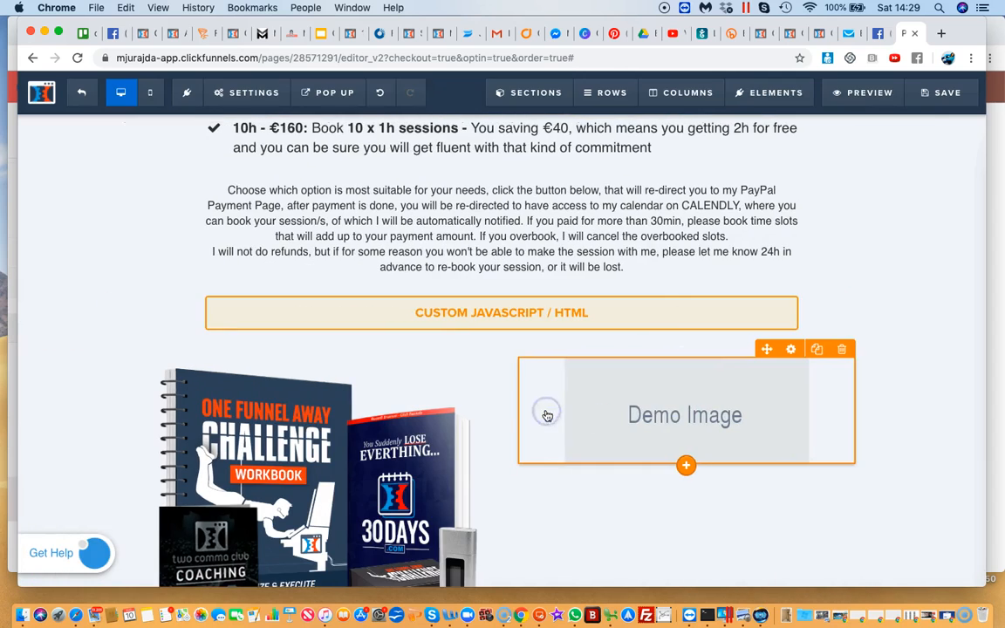
pyautogui.click(661, 440)
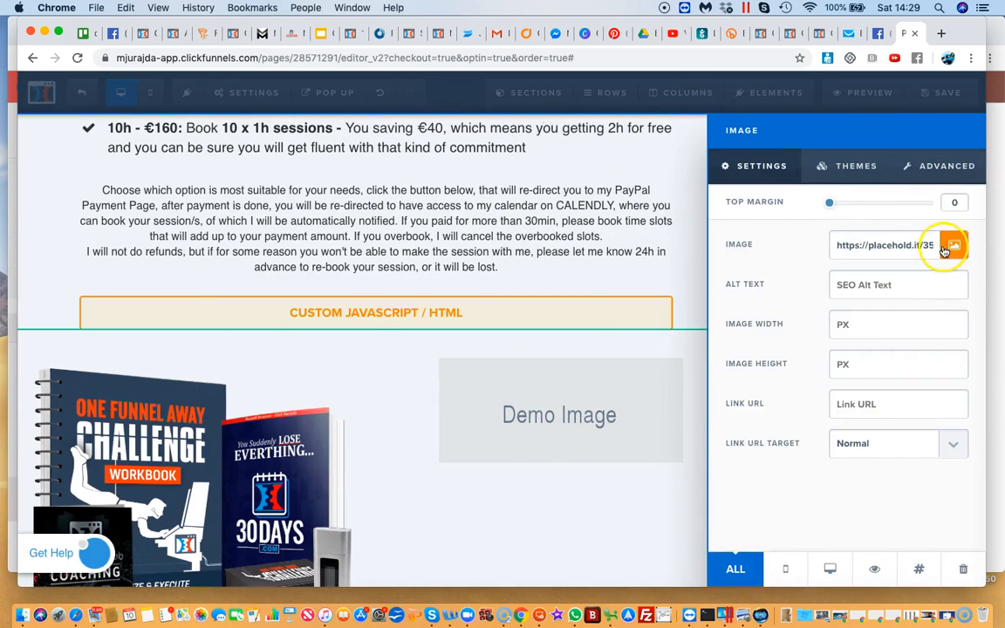
pyautogui.click(951, 249)
pyautogui.click(525, 366)
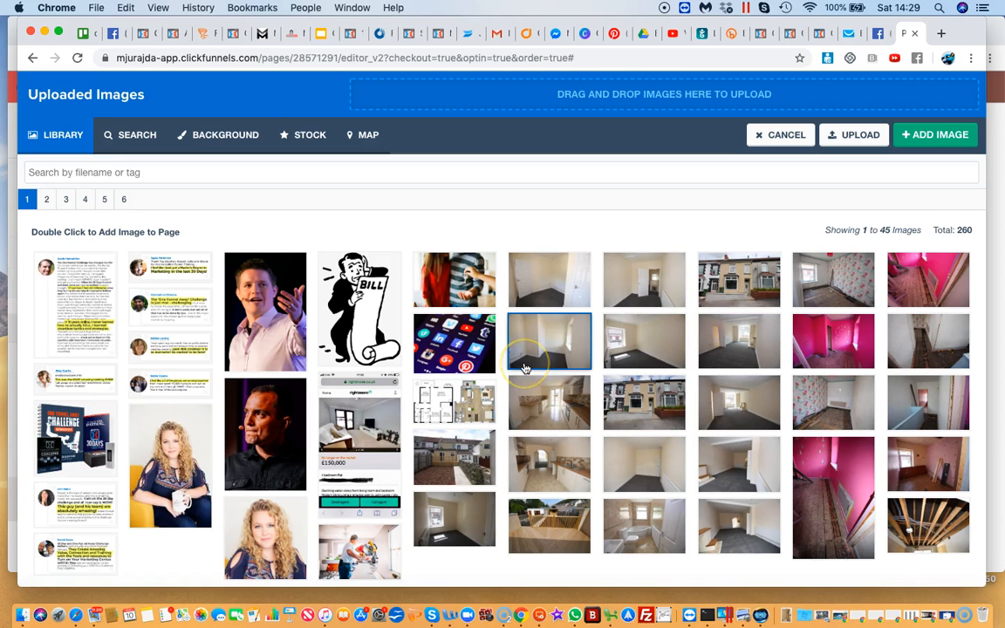
pyautogui.scroll(-1, 525, 367)
pyautogui.click(364, 291)
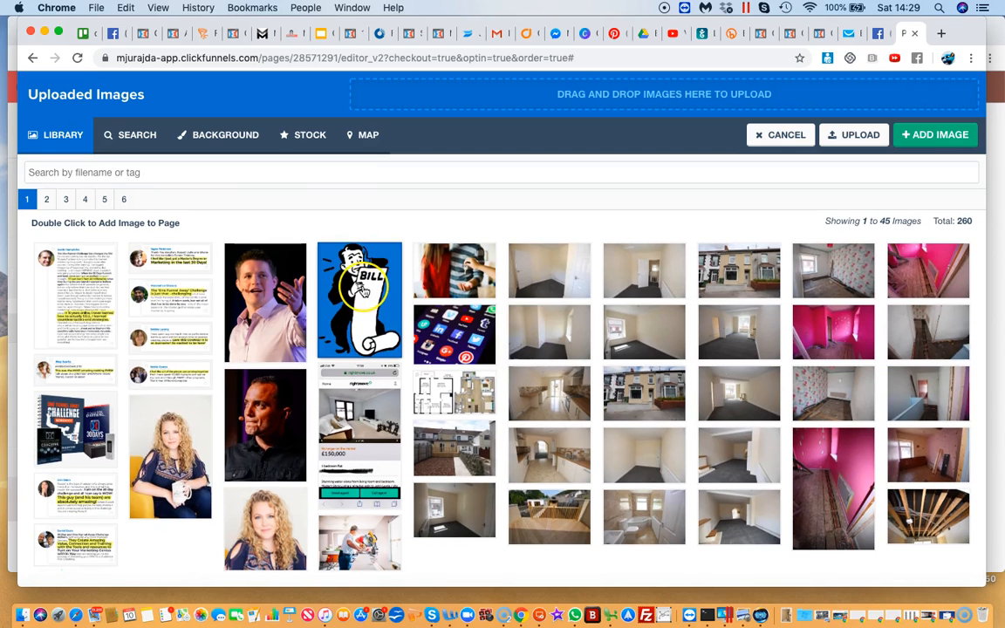
pyautogui.click(172, 241)
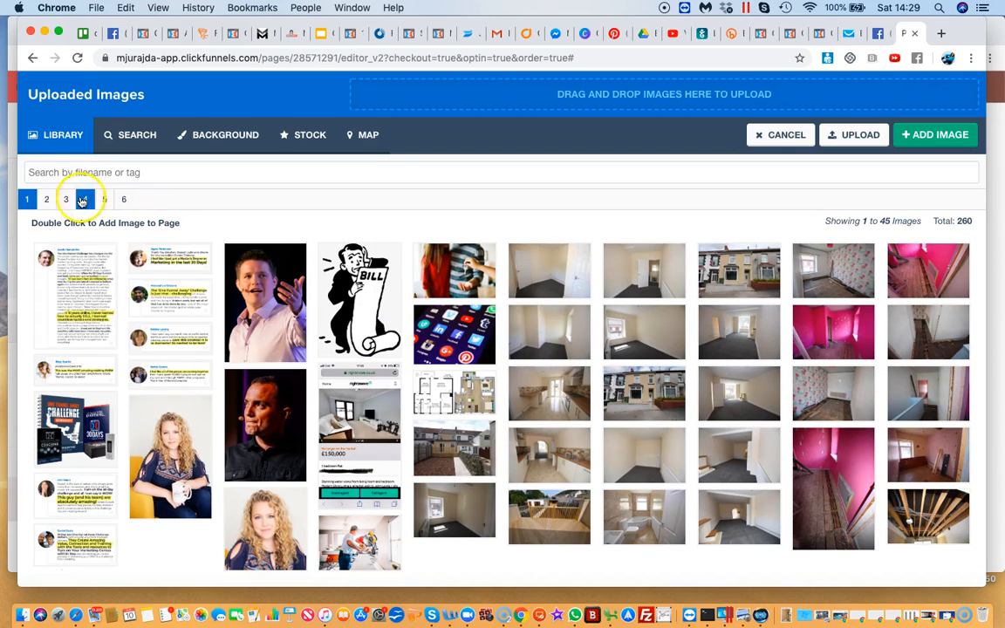
pyautogui.click(47, 200)
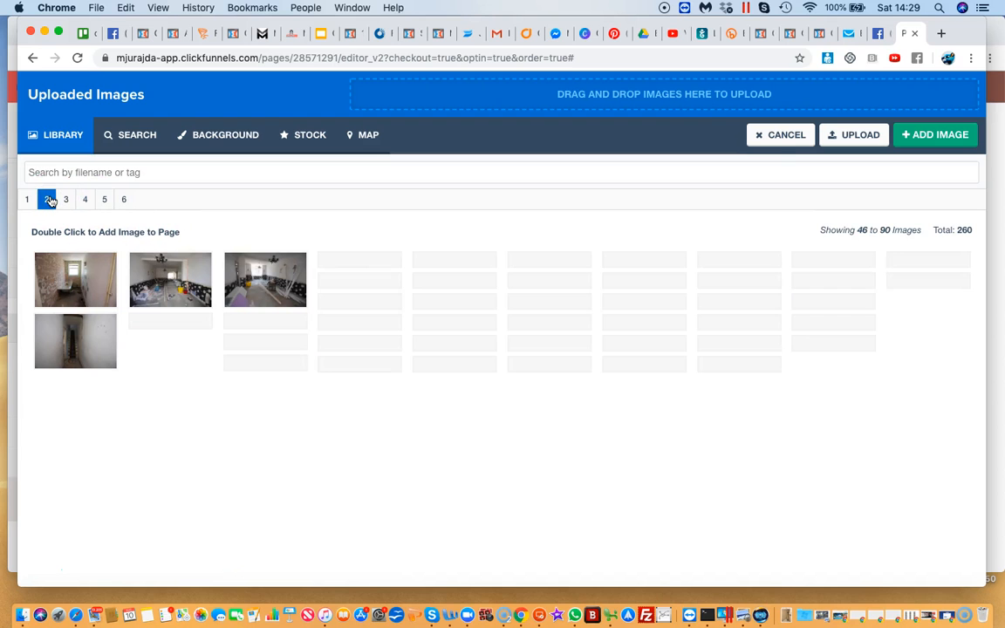
pyautogui.click(66, 200)
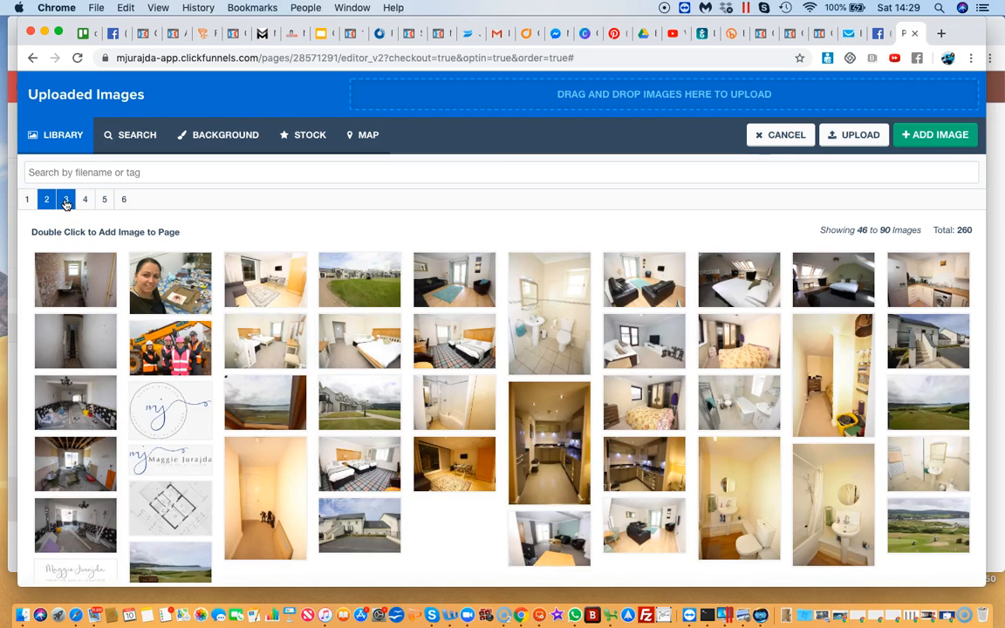
pyautogui.click(66, 200)
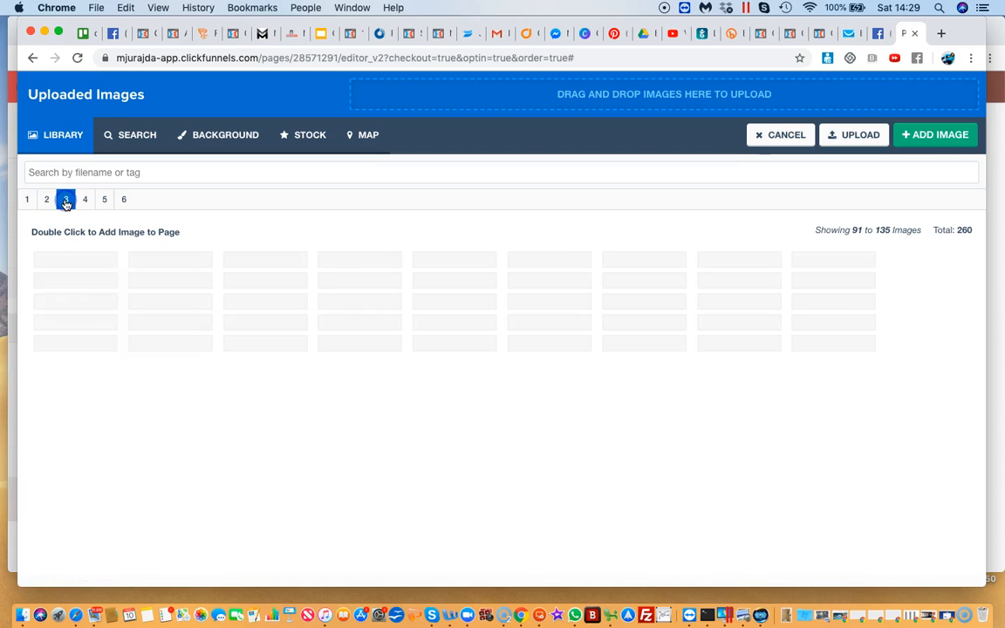
pyautogui.click(86, 201)
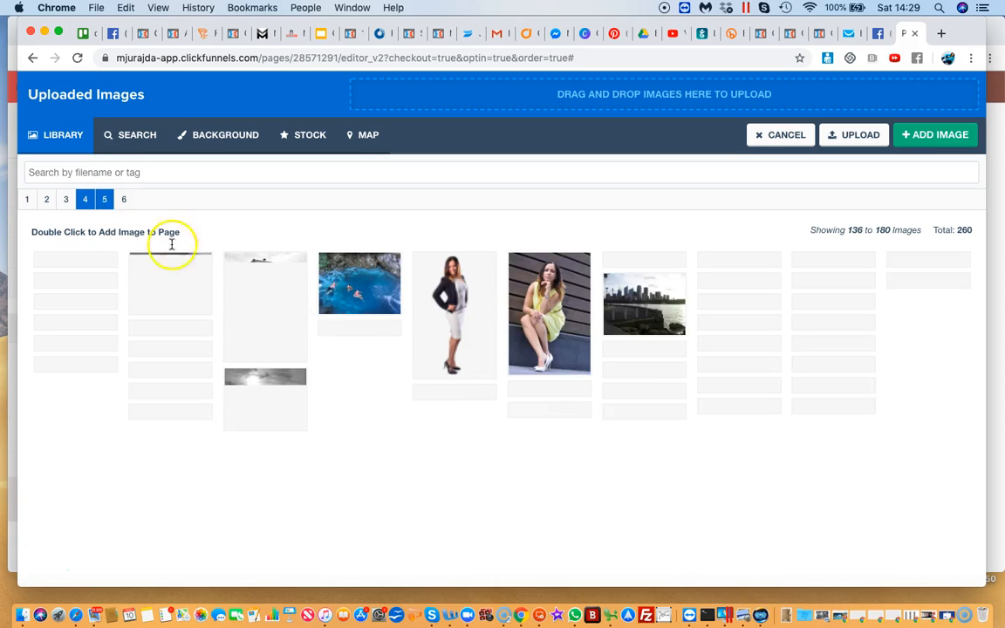
pyautogui.click(542, 310)
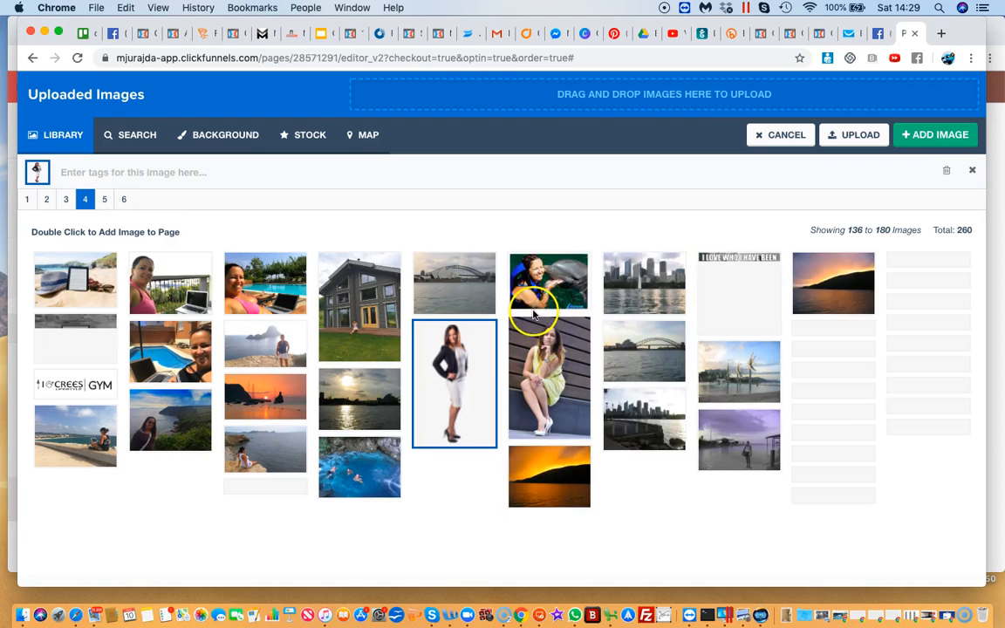
pyautogui.click(80, 266)
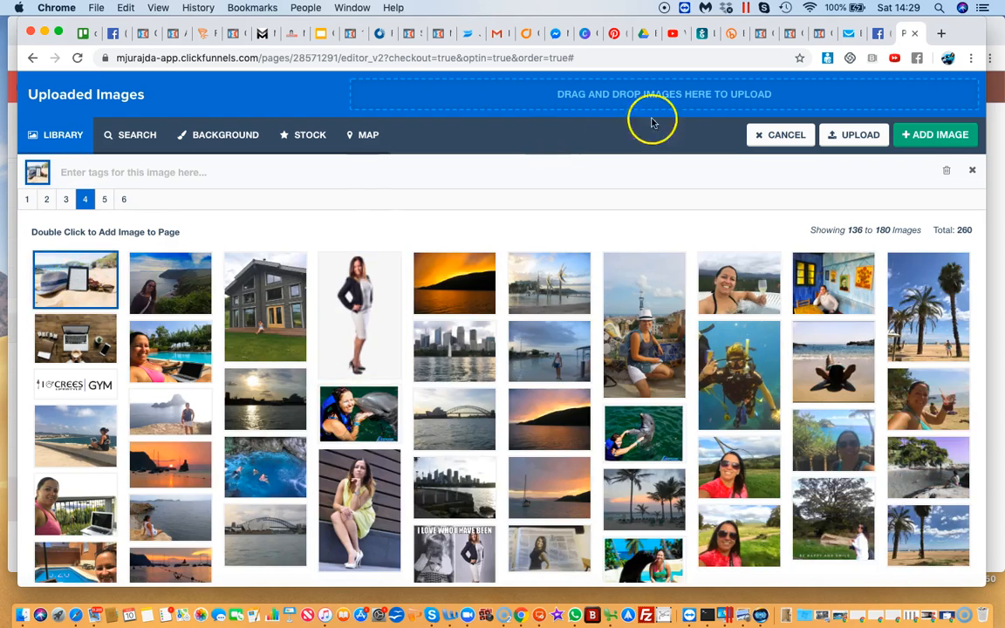
pyautogui.click(938, 135)
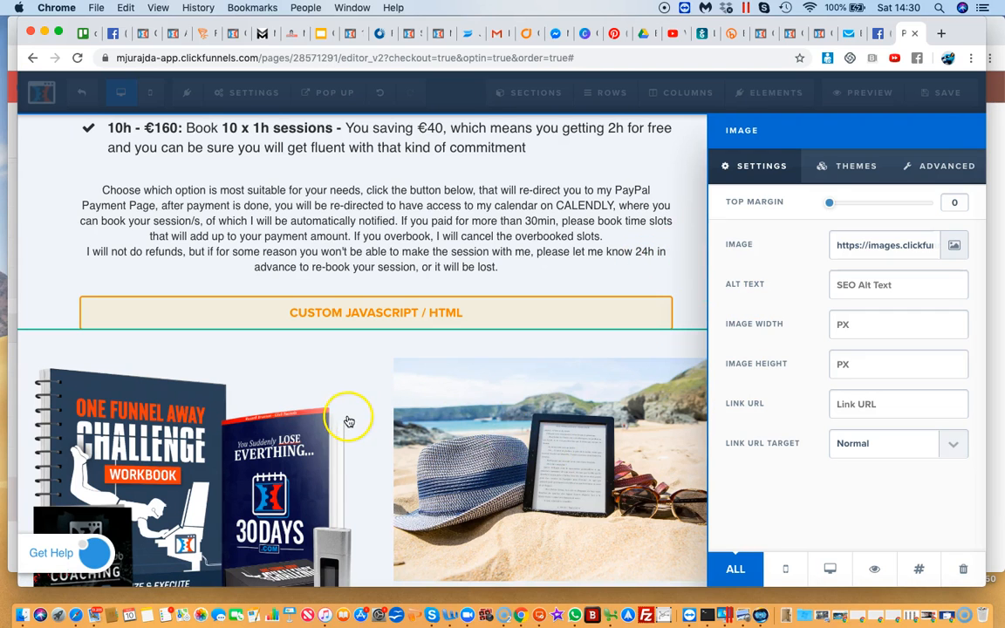
pyautogui.click(638, 350)
# Add a sub-headline element to the first column and move it above the One Funnel Away Challenge image
pyautogui.scroll(-3, 294, 376)
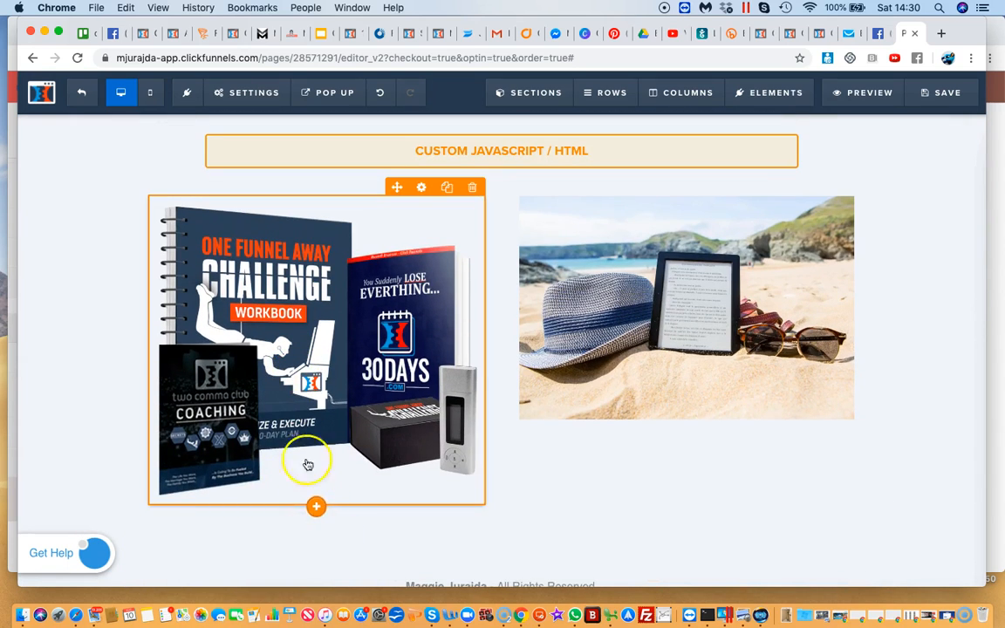
pyautogui.click(317, 510)
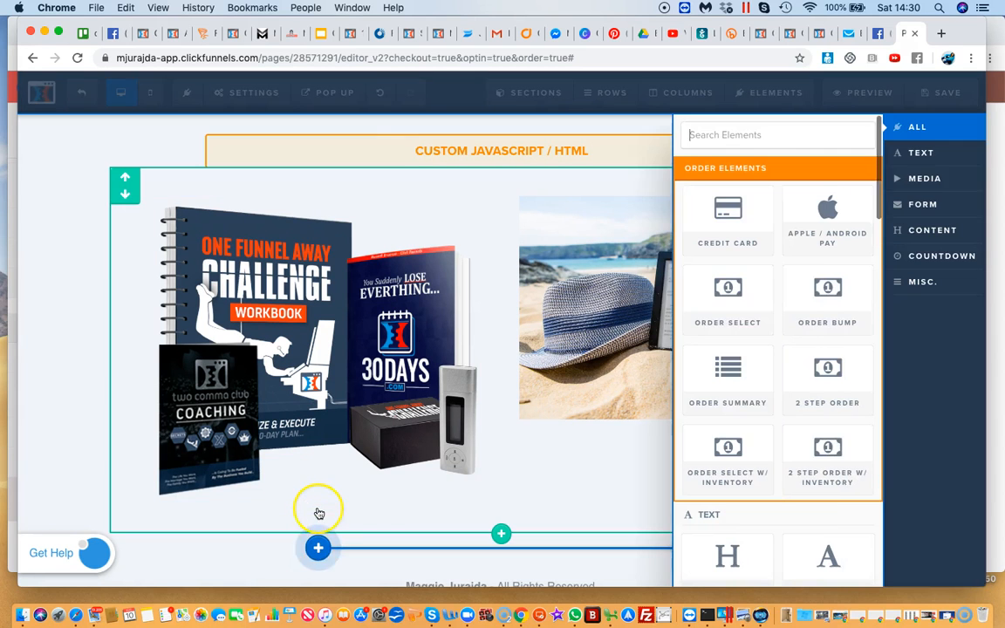
pyautogui.scroll(-2, 765, 389)
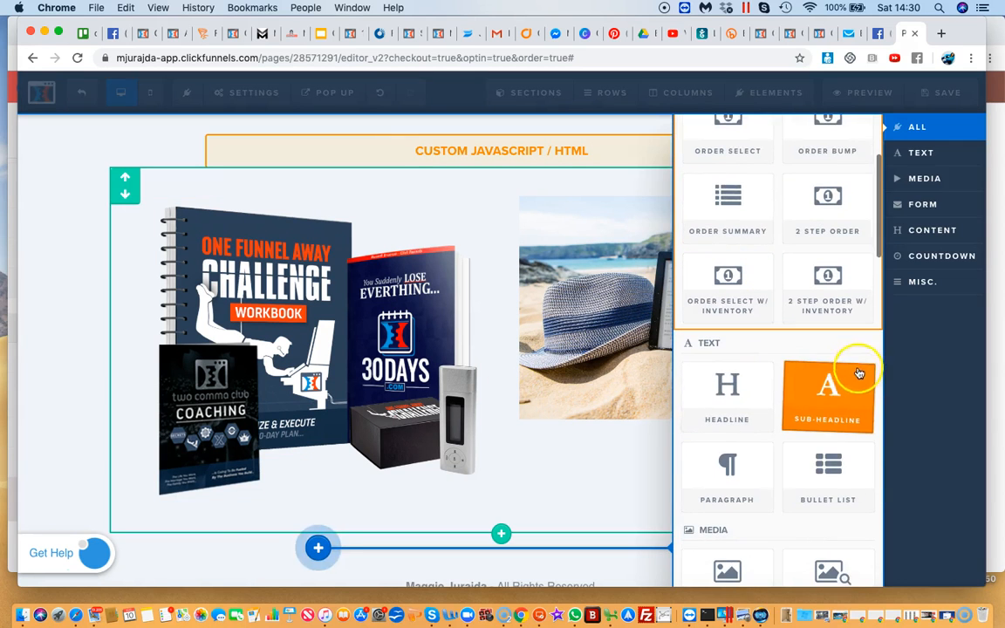
pyautogui.click(827, 397)
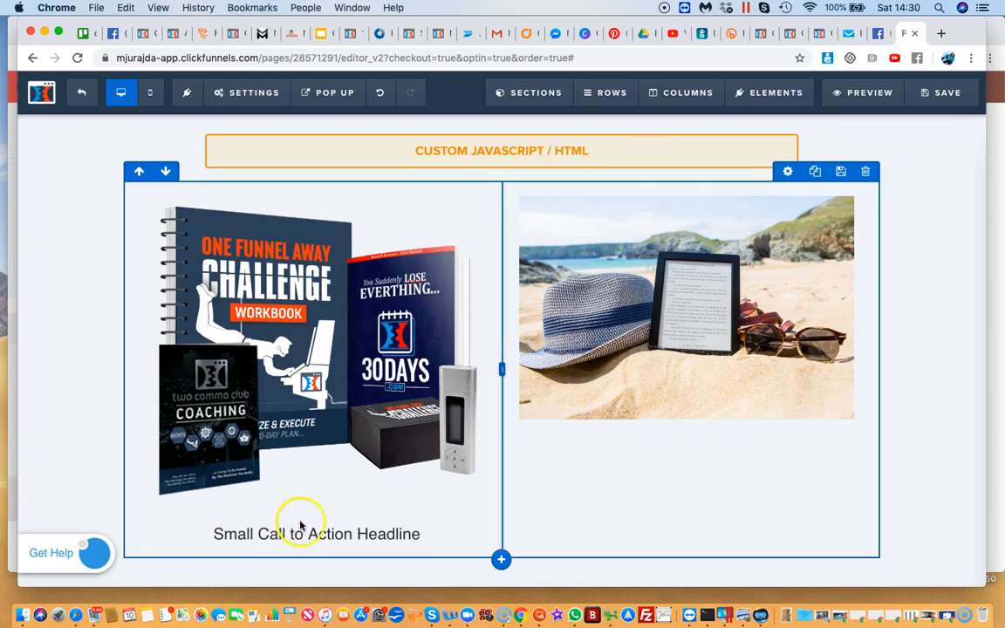
pyautogui.moveTo(398, 538)
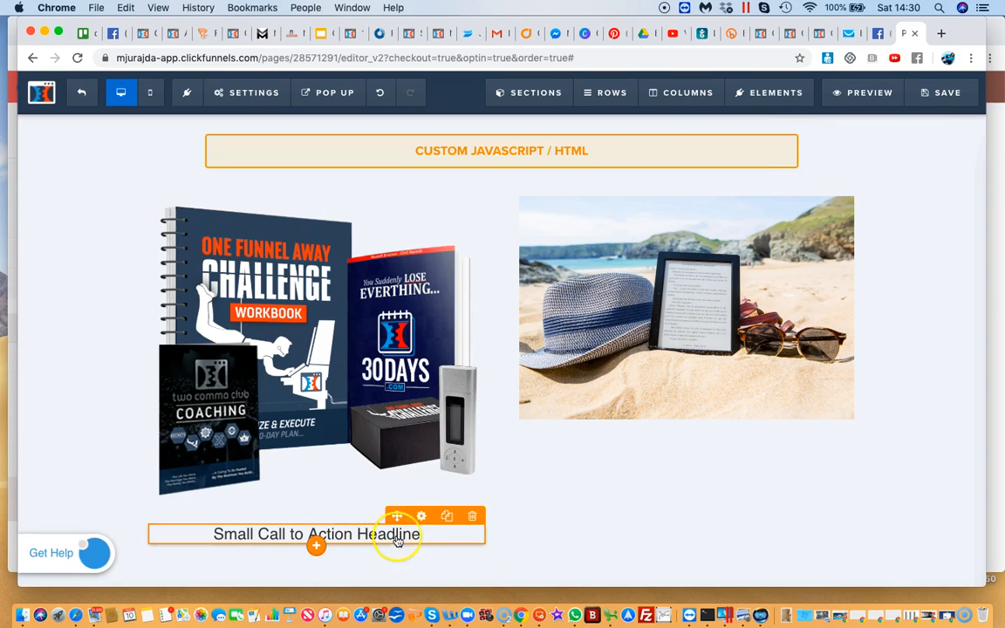
pyautogui.moveTo(397, 515); pyautogui.dragTo(353, 185)
# Replace the placeholder text of the first column's sub-headline with "starter pack"
pyautogui.click(349, 232)
pyautogui.tripleClick(348, 229)
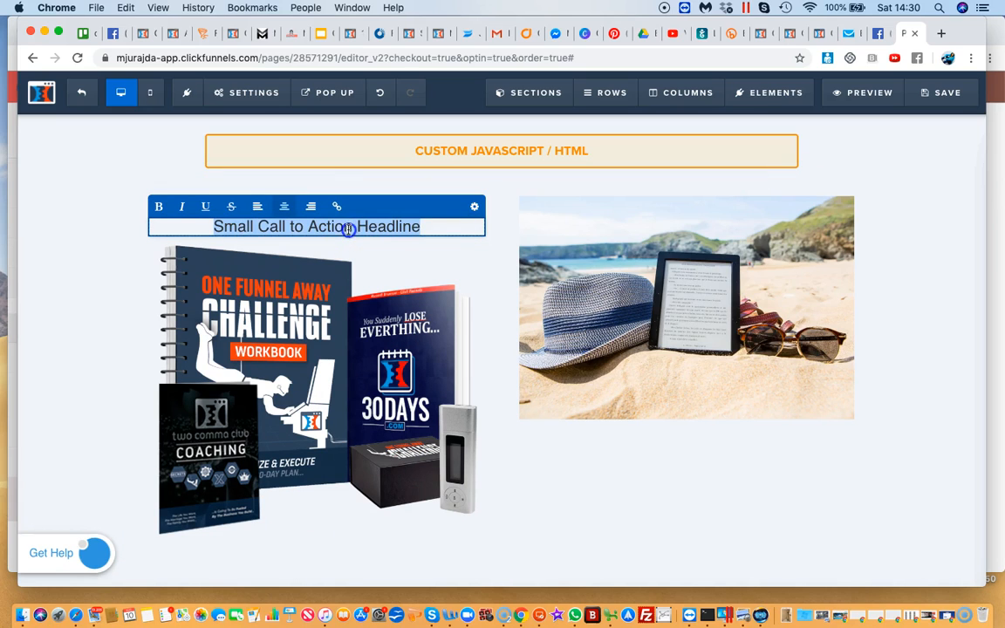
pyautogui.write('S')
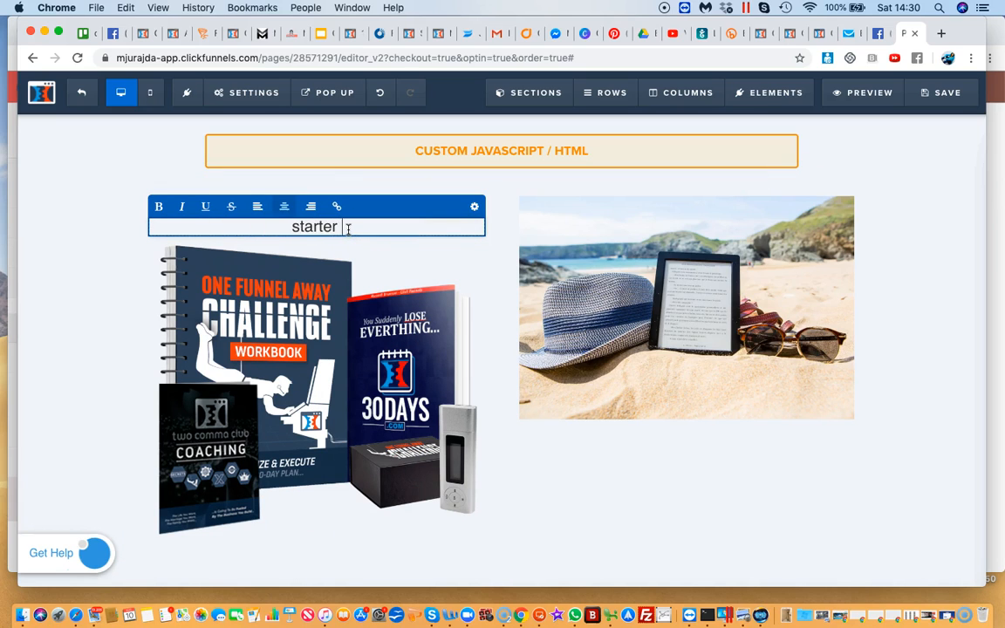
pyautogui.click(744, 418)
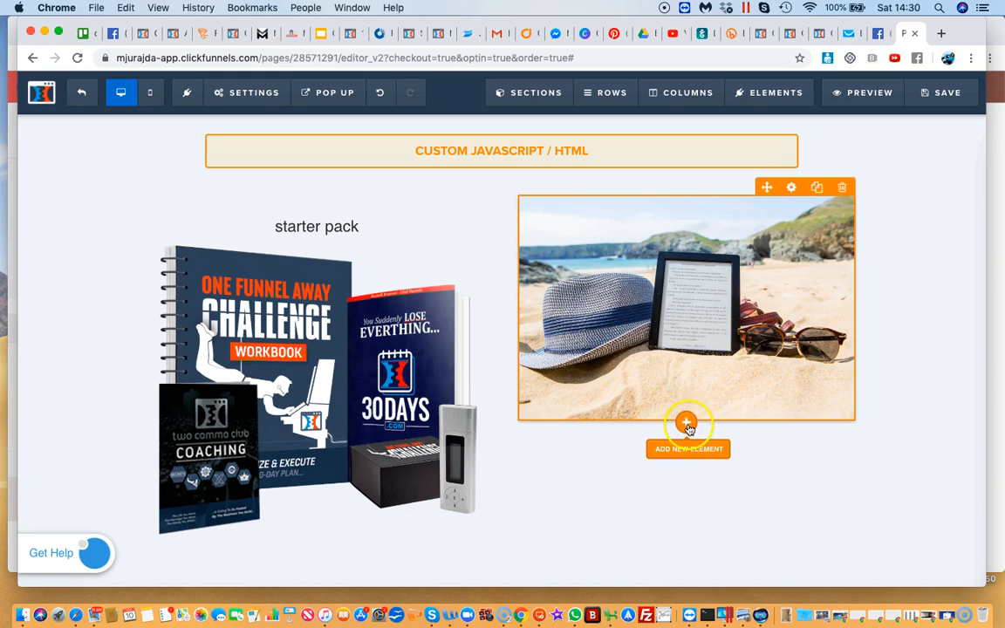
# Add a sub-headline reading "full training" to the second column and place it above the beach photo
pyautogui.click(685, 420)
pyautogui.scroll(-5, 743, 484)
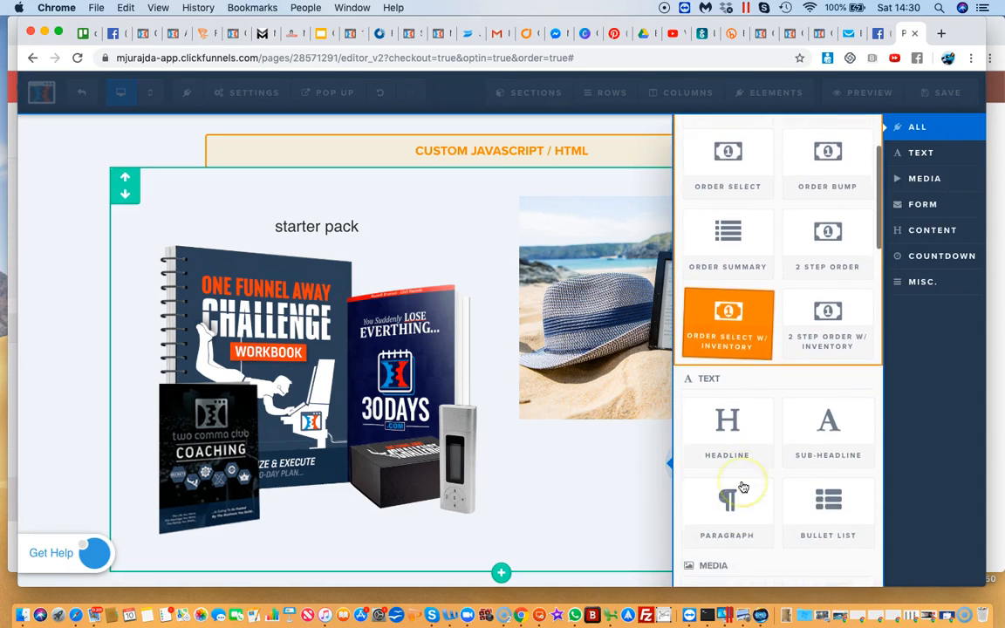
pyautogui.click(824, 382)
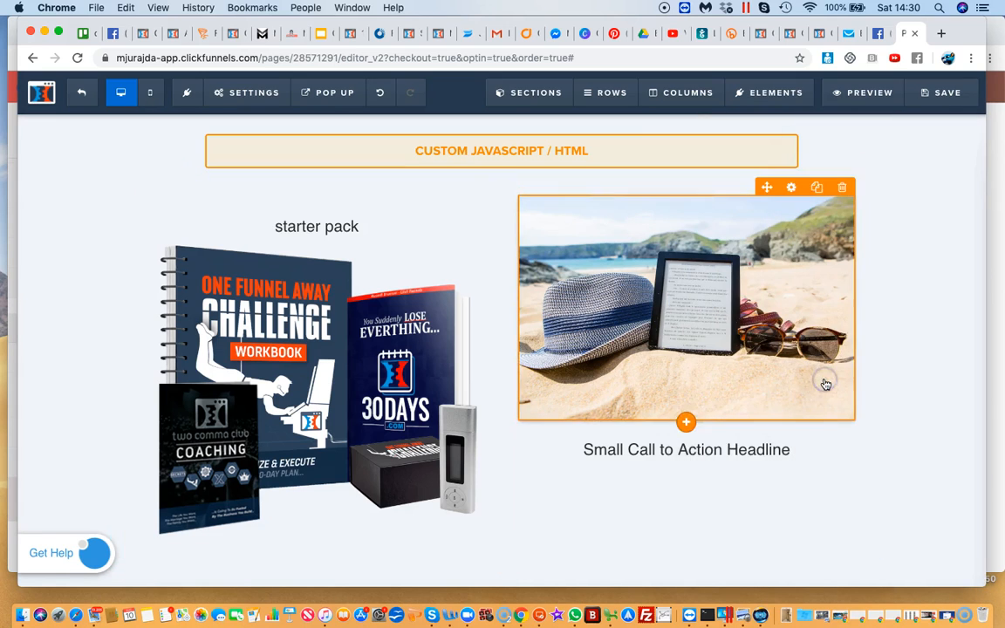
pyautogui.tripleClick(708, 446)
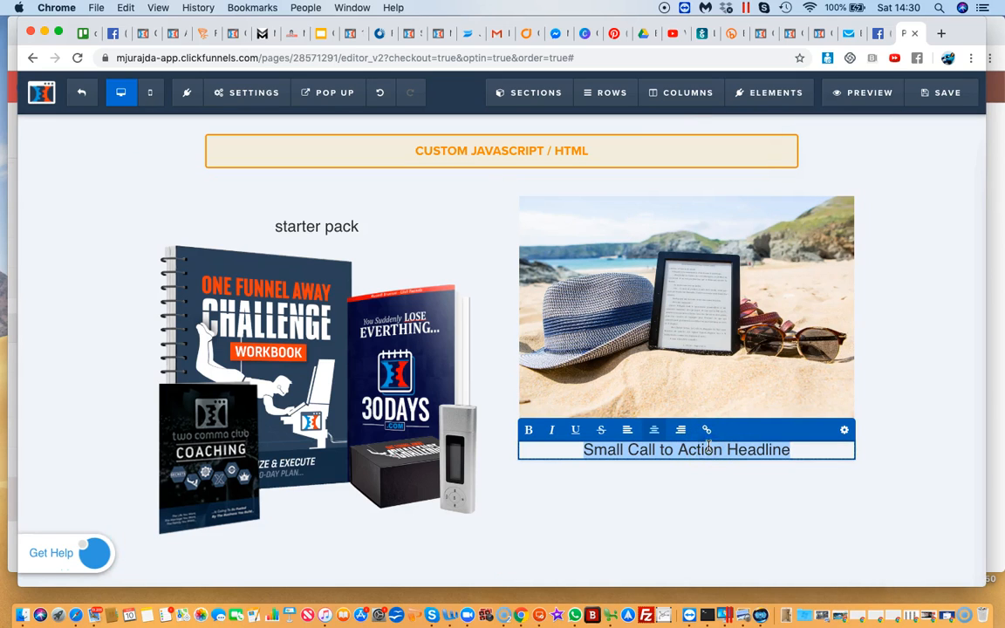
pyautogui.write('full training')
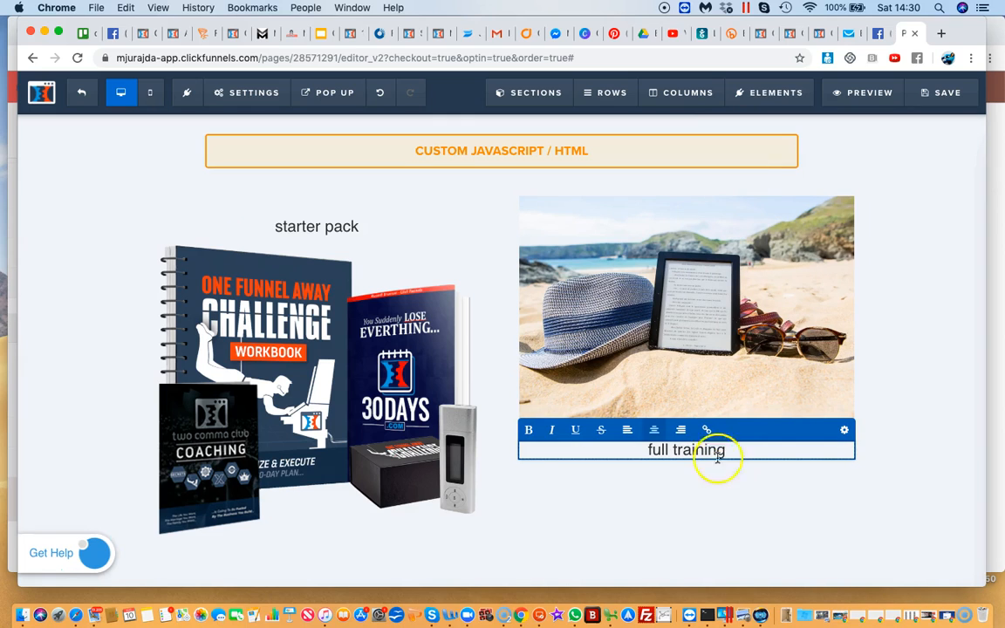
pyautogui.click(742, 509)
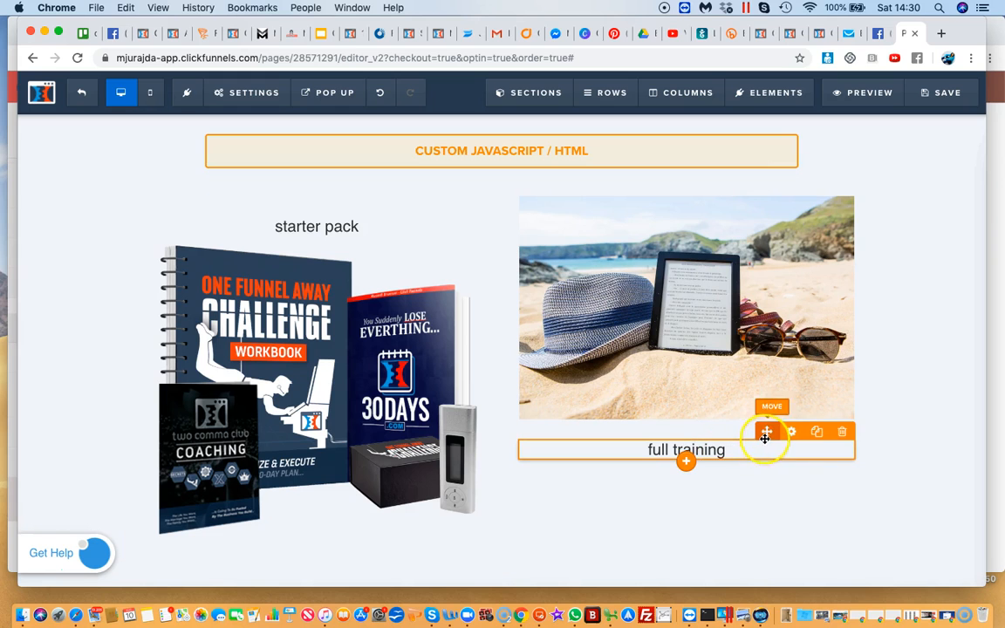
pyautogui.moveTo(764, 430); pyautogui.dragTo(753, 215)
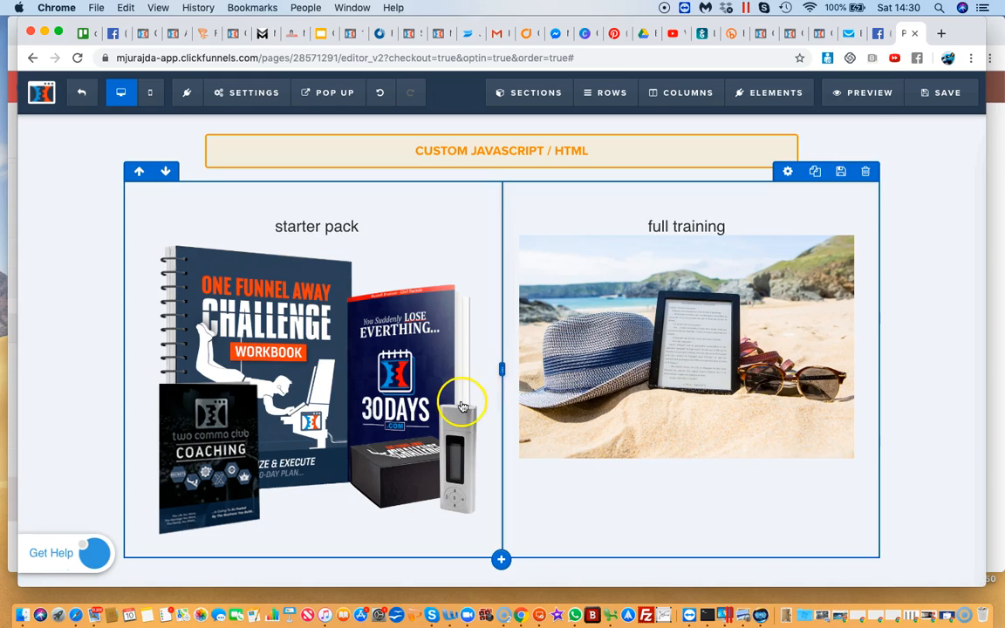
# Add a Custom JS/HTML element below the One Funnel Away Challenge image in the first column
pyautogui.scroll(-2, 462, 406)
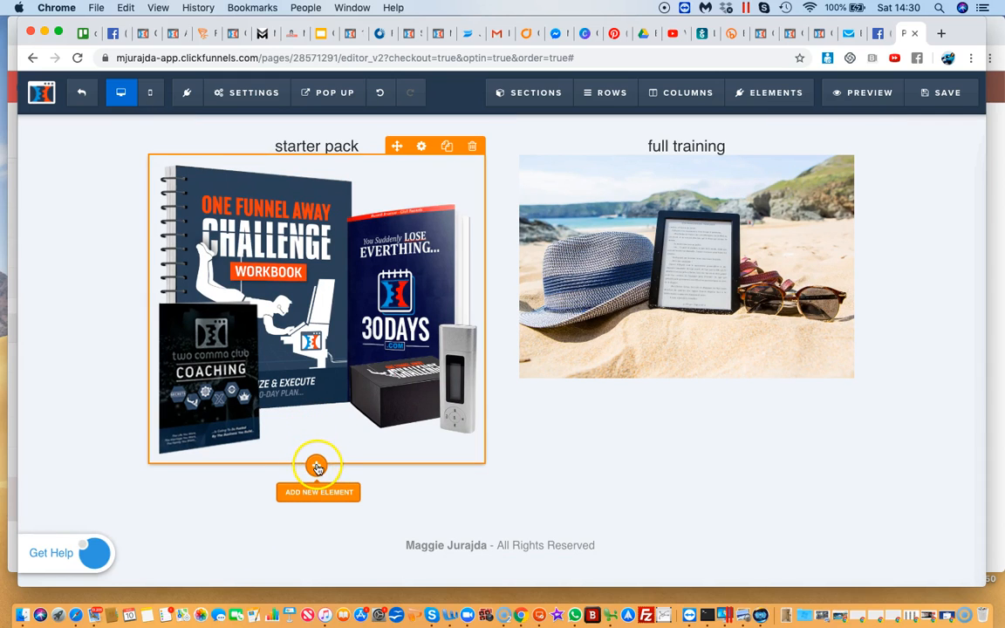
pyautogui.click(317, 465)
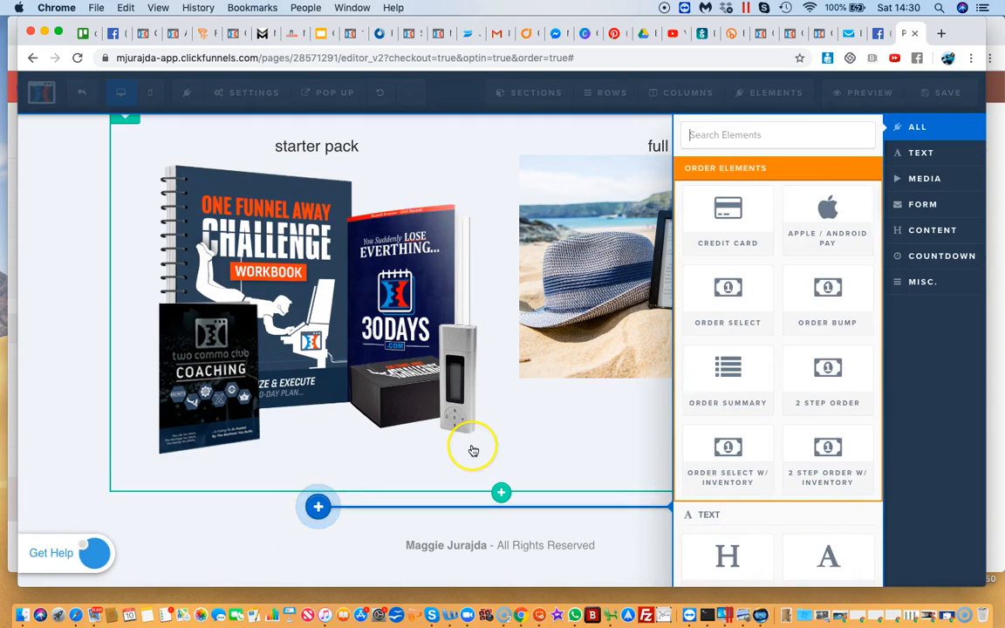
pyautogui.click(472, 450)
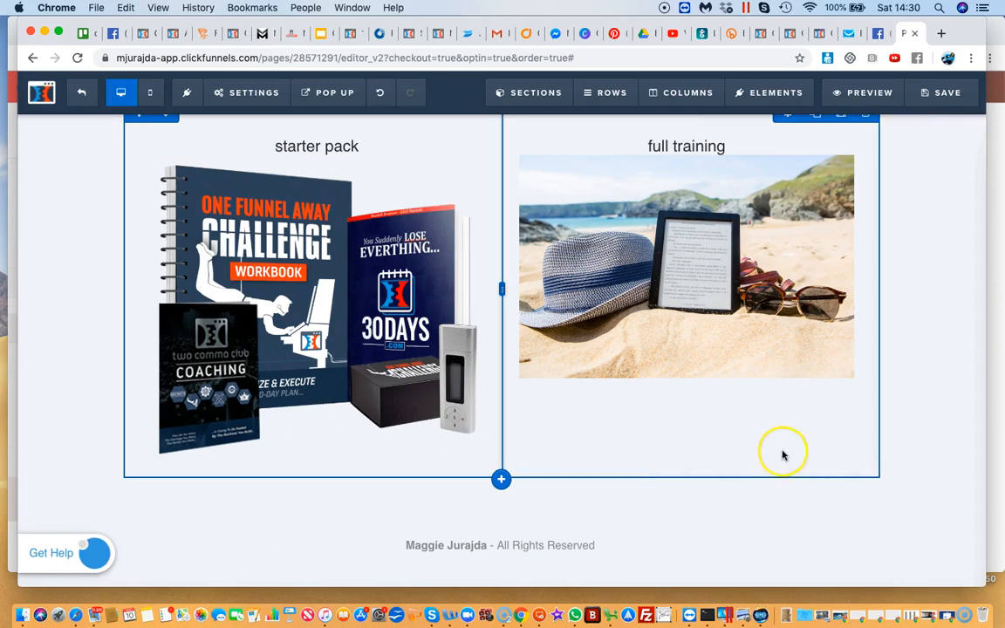
pyautogui.click(317, 466)
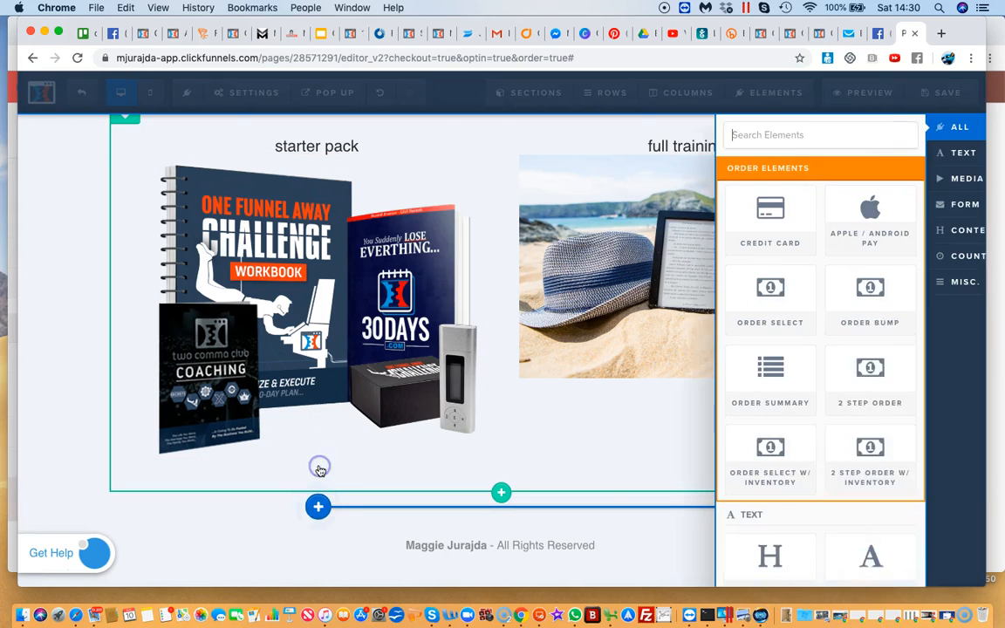
pyautogui.scroll(-5, 807, 449)
pyautogui.scroll(-6, 807, 451)
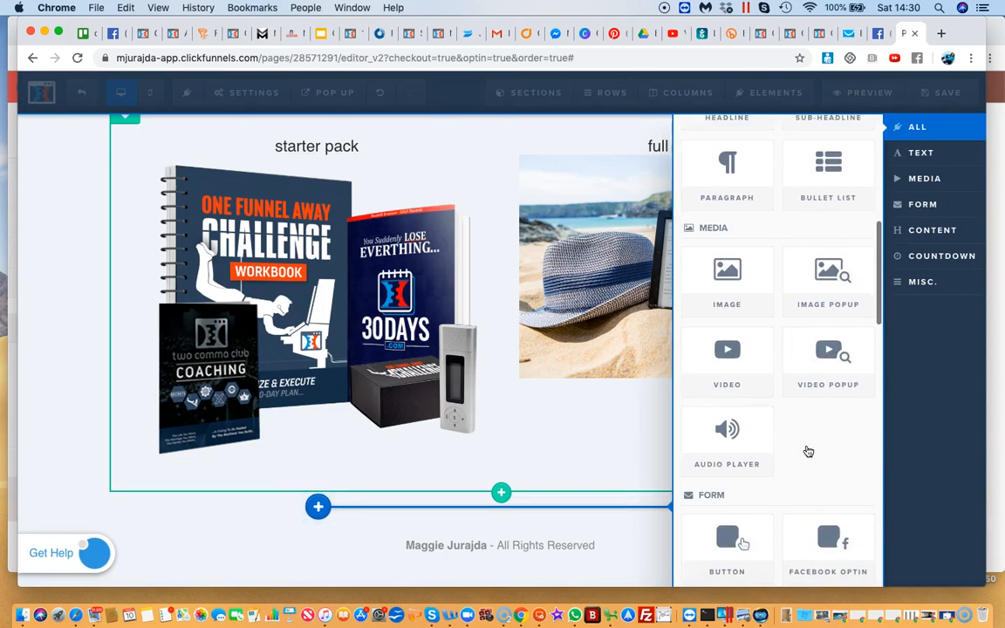
pyautogui.click(727, 271)
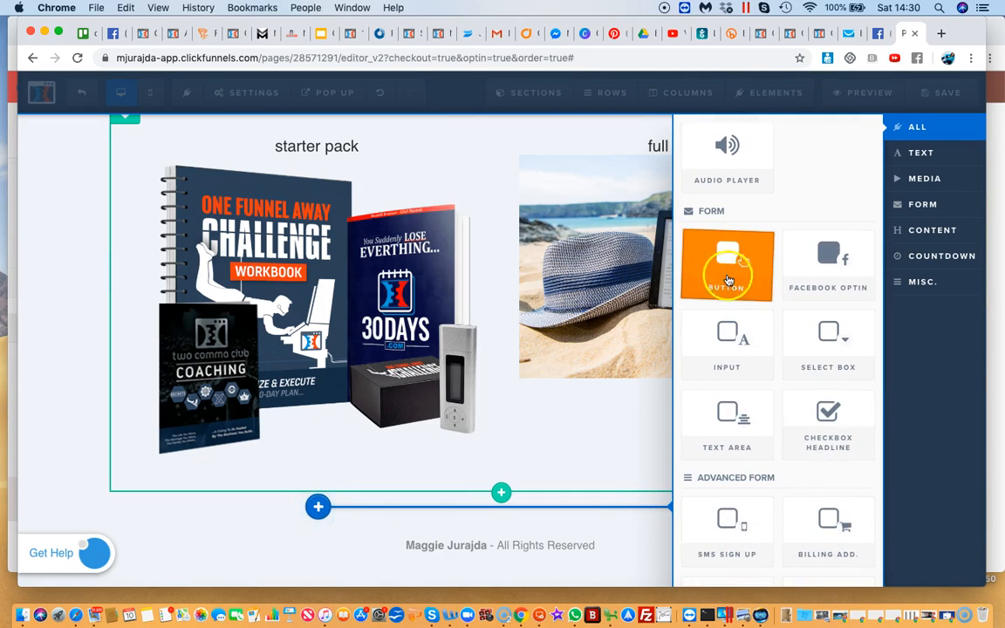
pyautogui.scroll(-1, 742, 292)
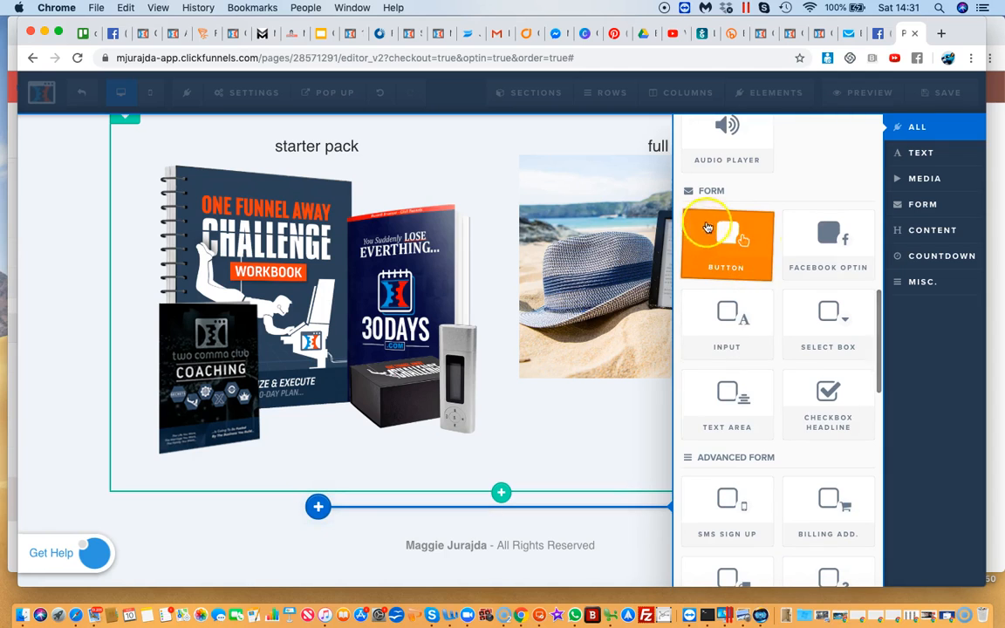
pyautogui.click(755, 379)
pyautogui.scroll(-3, 755, 379)
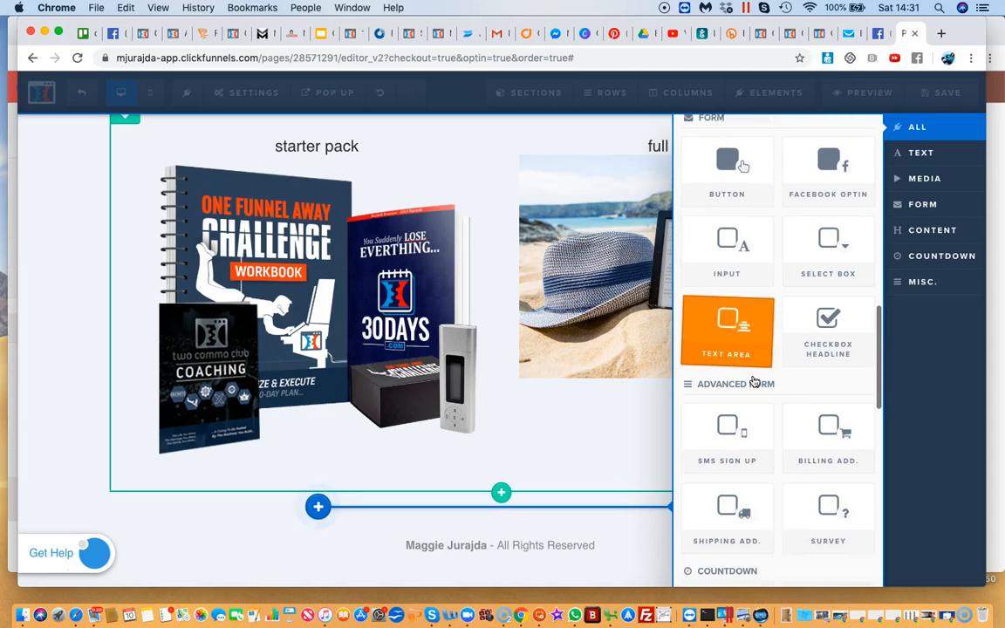
pyautogui.scroll(-18, 755, 382)
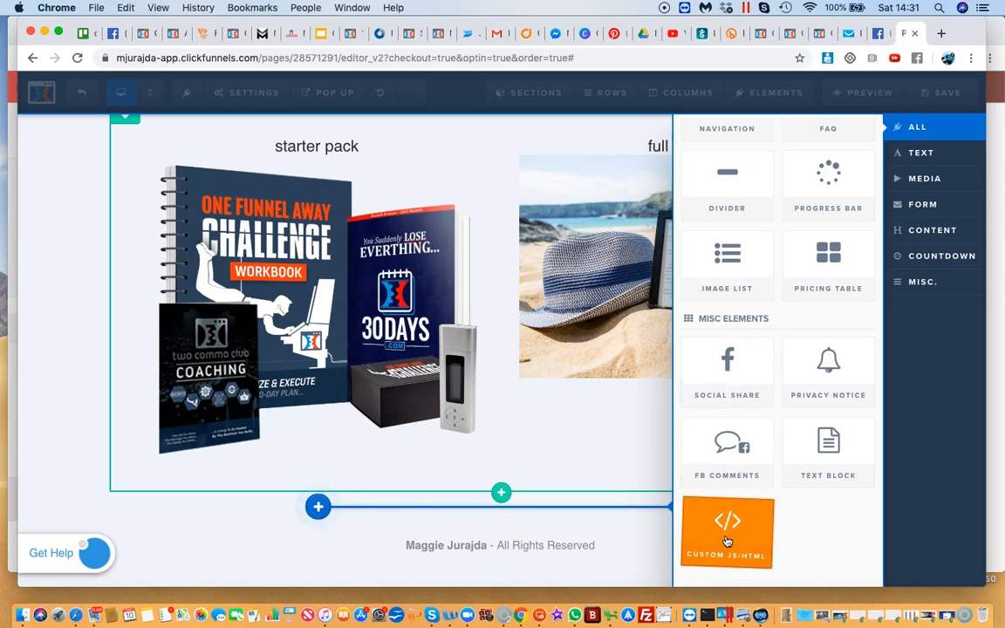
pyautogui.click(726, 541)
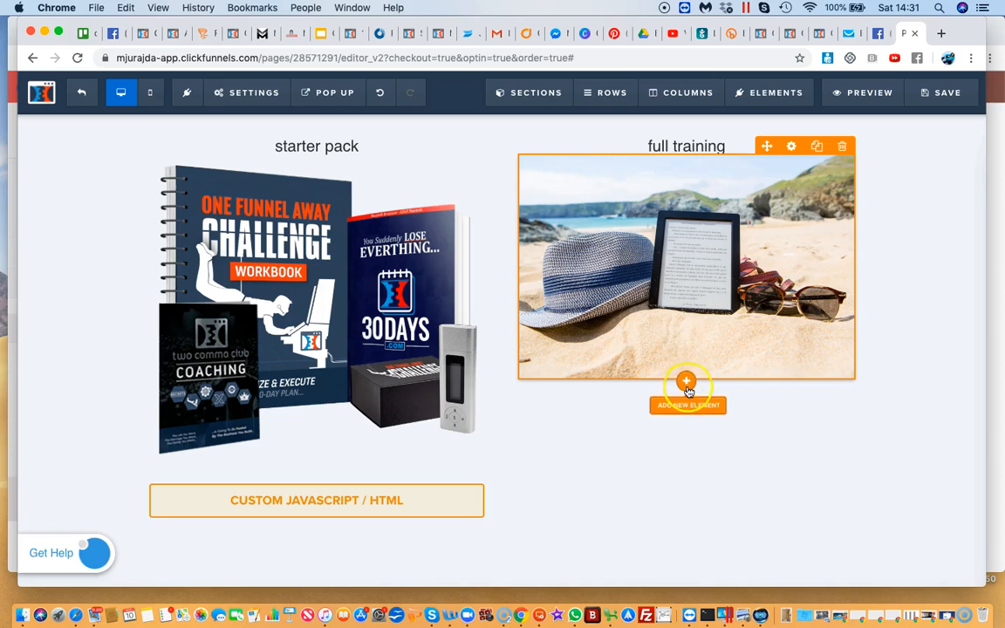
# Add a Custom JS/HTML element below the beach photo in the second column
pyautogui.click(687, 384)
pyautogui.scroll(-15, 762, 462)
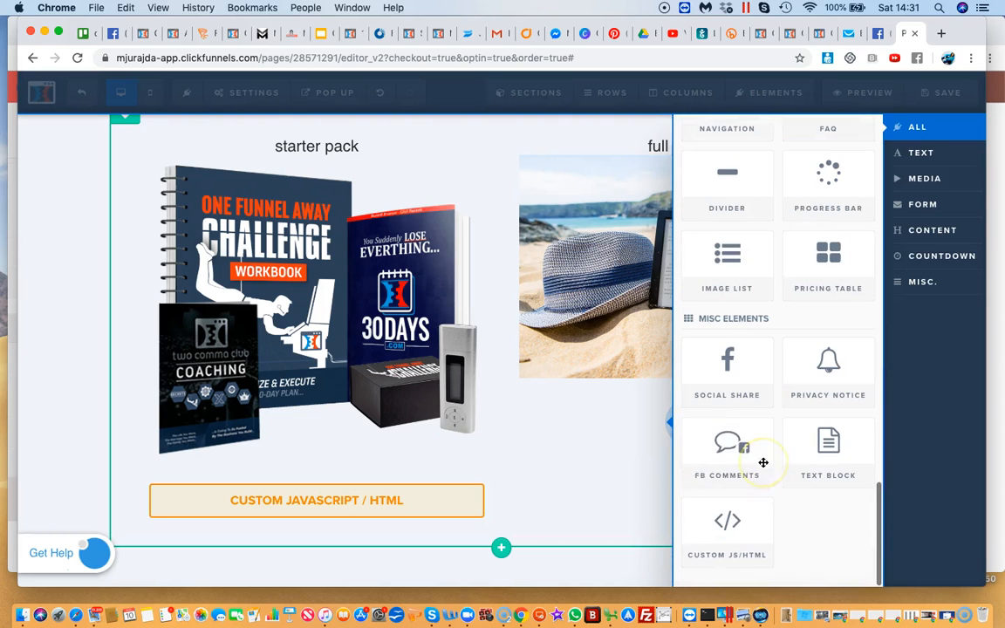
pyautogui.click(728, 532)
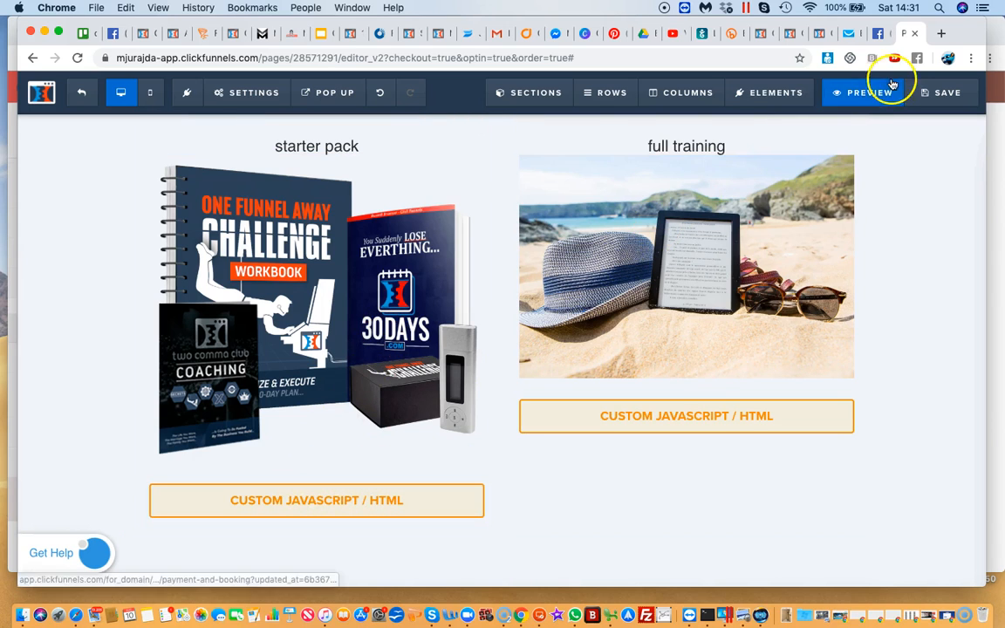
# Open the PayPal website in a new browser tab
pyautogui.click(940, 33)
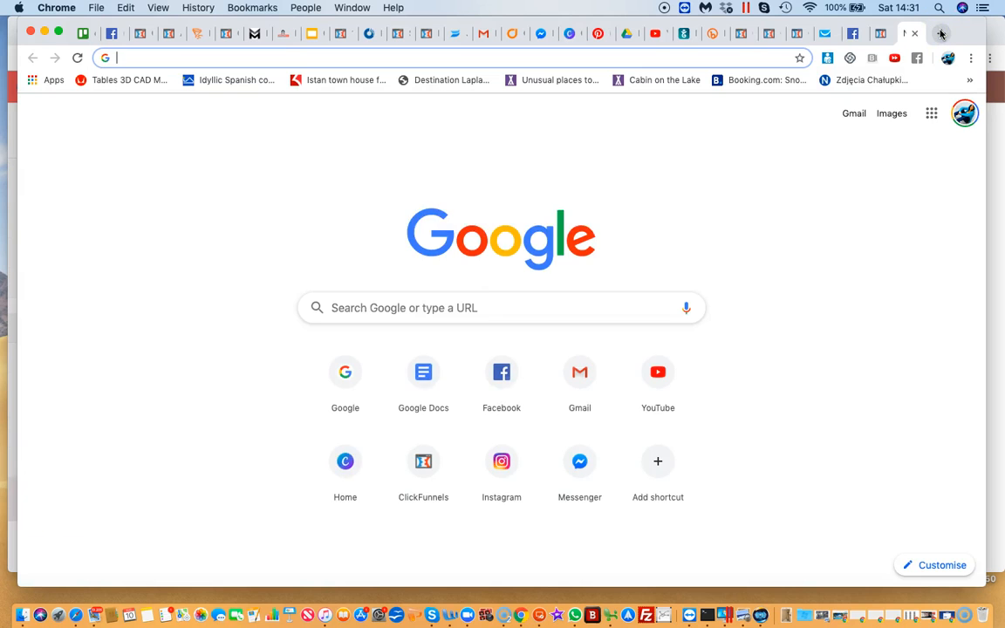
pyautogui.write('paypal')
pyautogui.press('Return')
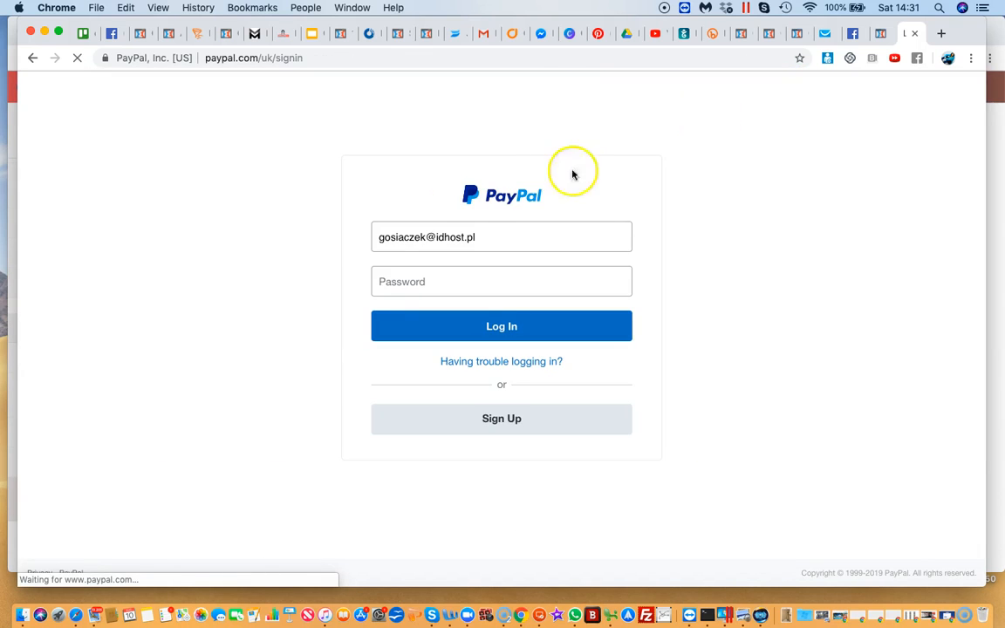
# Log in to PayPal with the account password and go to the account dashboard
pyautogui.click(413, 282)
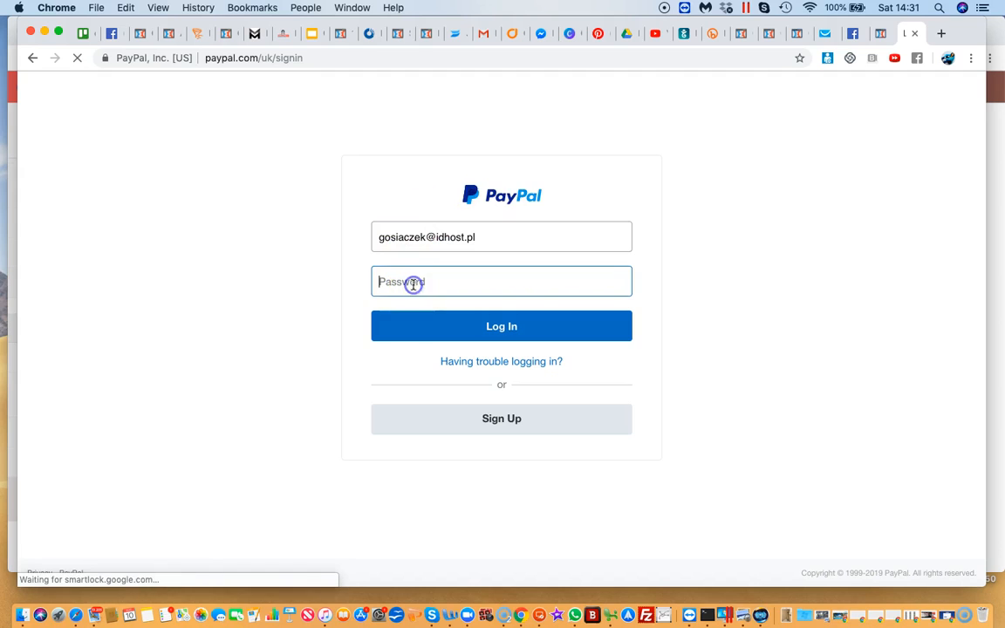
pyautogui.write('••')
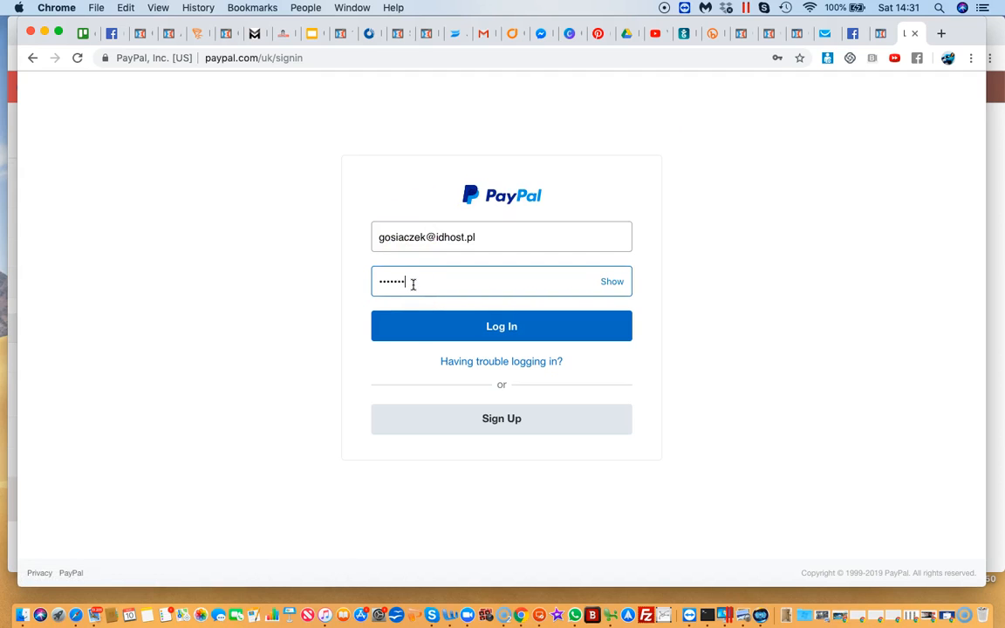
pyautogui.press('Return')
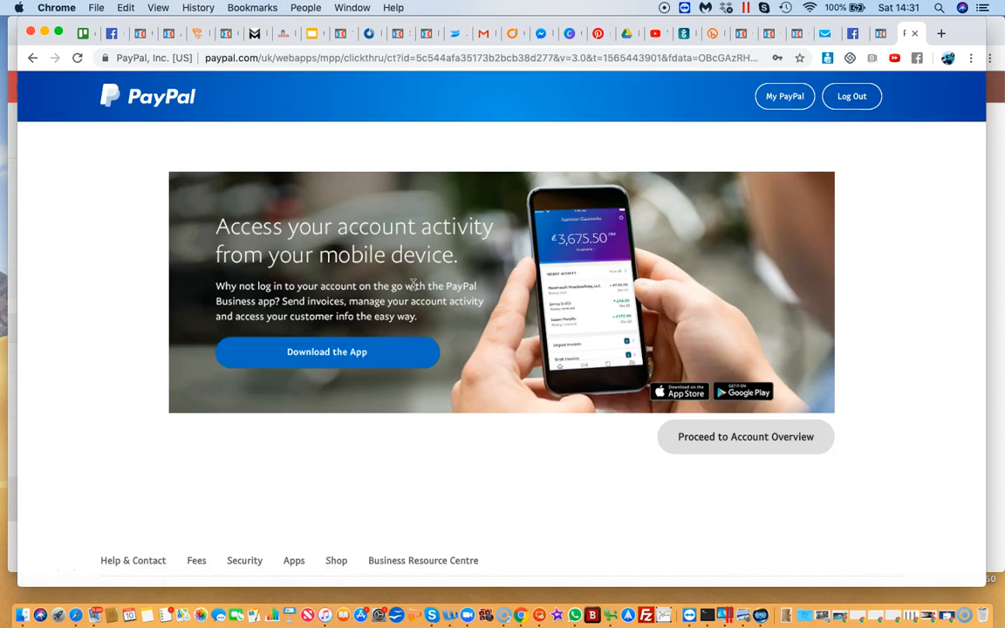
pyautogui.click(780, 94)
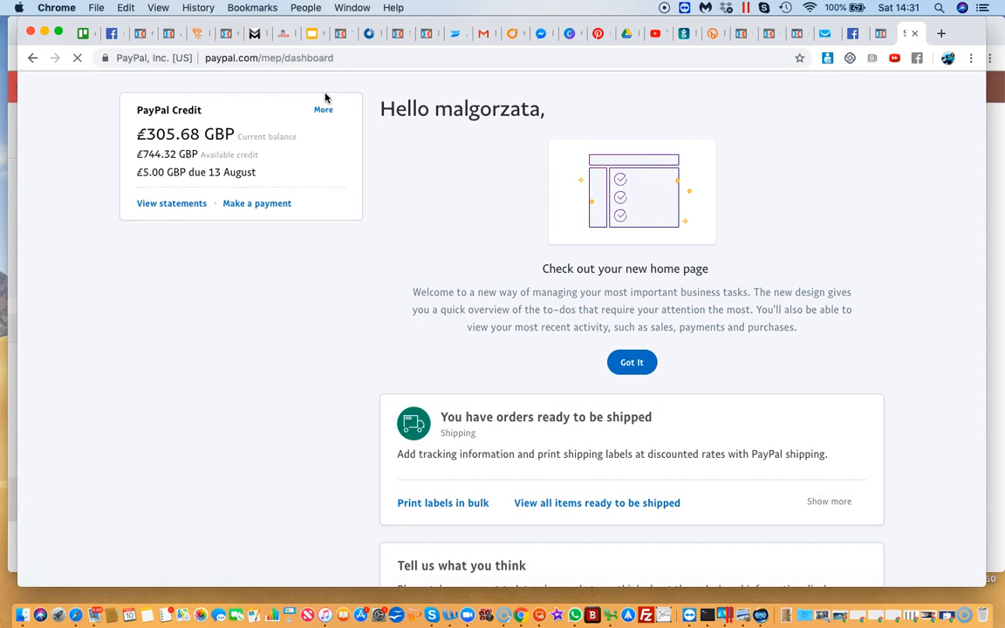
# Open the page with all PayPal tools and look through the favourite tools
pyautogui.moveTo(418, 99)
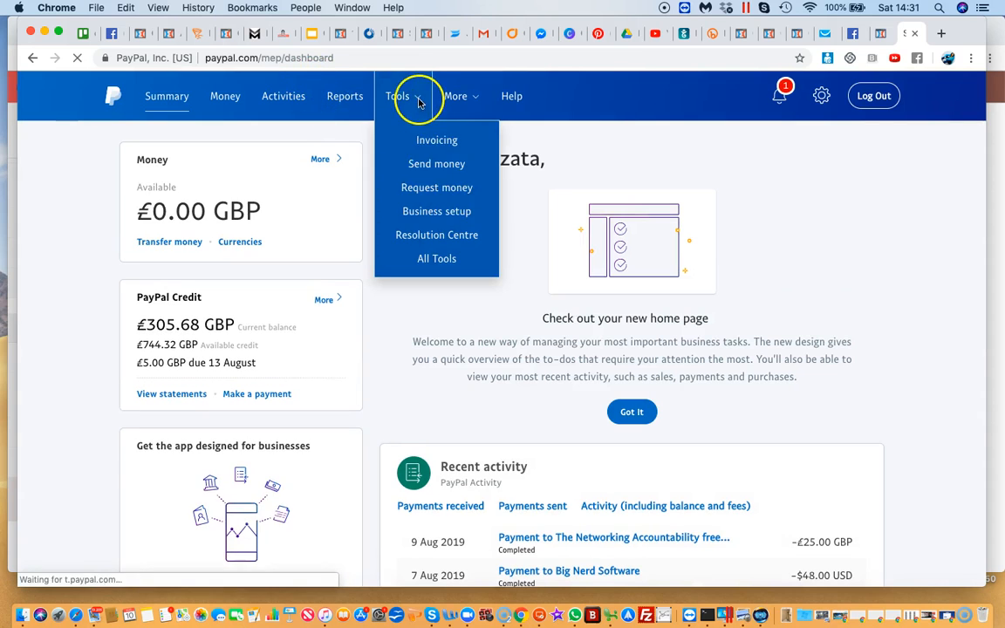
pyautogui.click(428, 260)
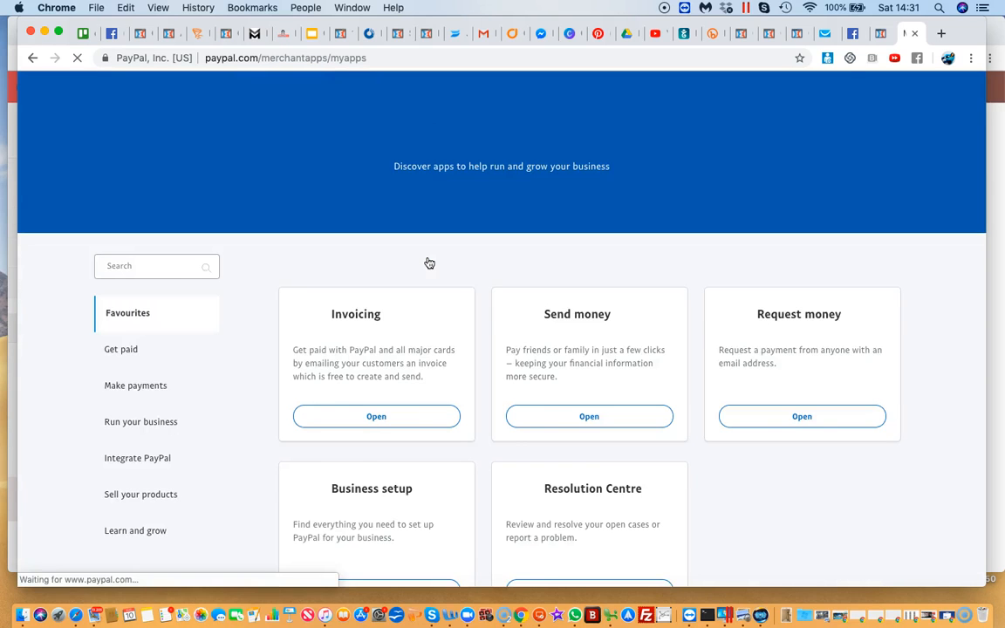
pyautogui.scroll(-3, 428, 263)
pyautogui.scroll(2, 428, 262)
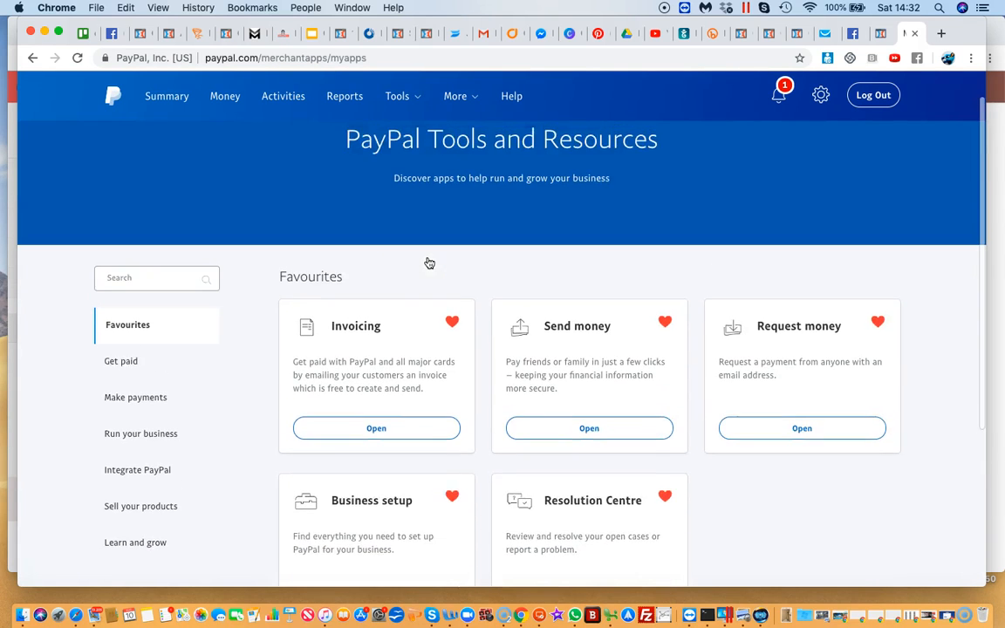
pyautogui.scroll(-5, 429, 263)
pyautogui.scroll(2, 428, 262)
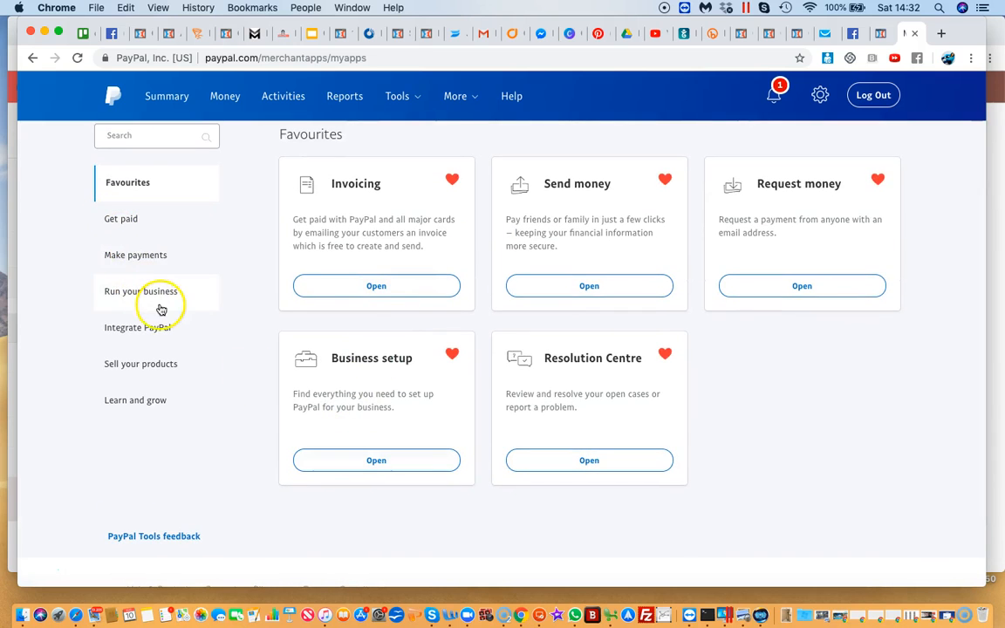
# Open the Business setup tool and review its payment setup options and ways to get paid
pyautogui.click(371, 466)
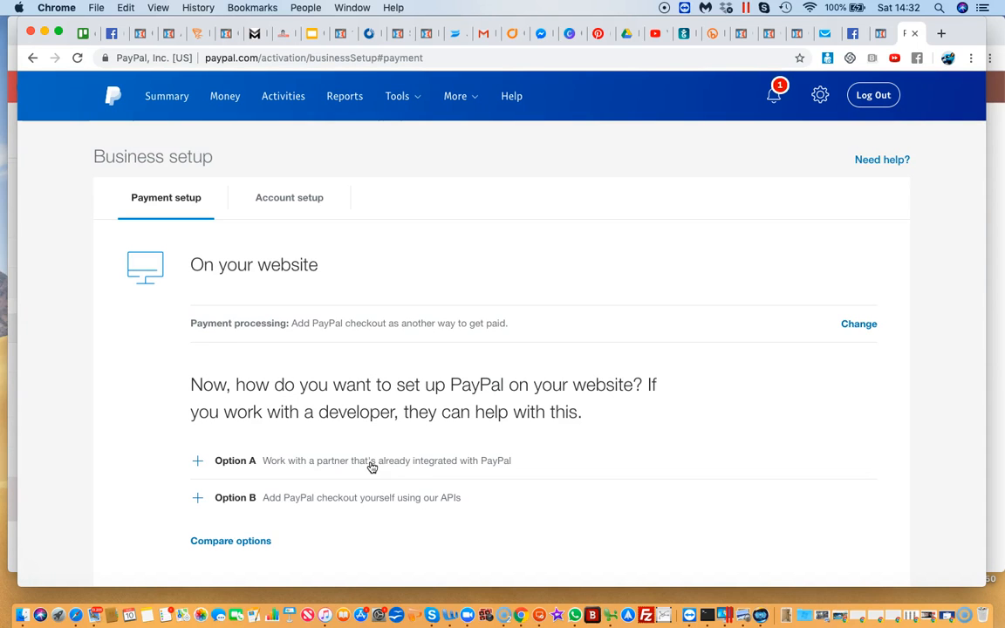
pyautogui.scroll(-8, 371, 466)
pyautogui.scroll(7, 371, 466)
pyautogui.scroll(-11, 370, 467)
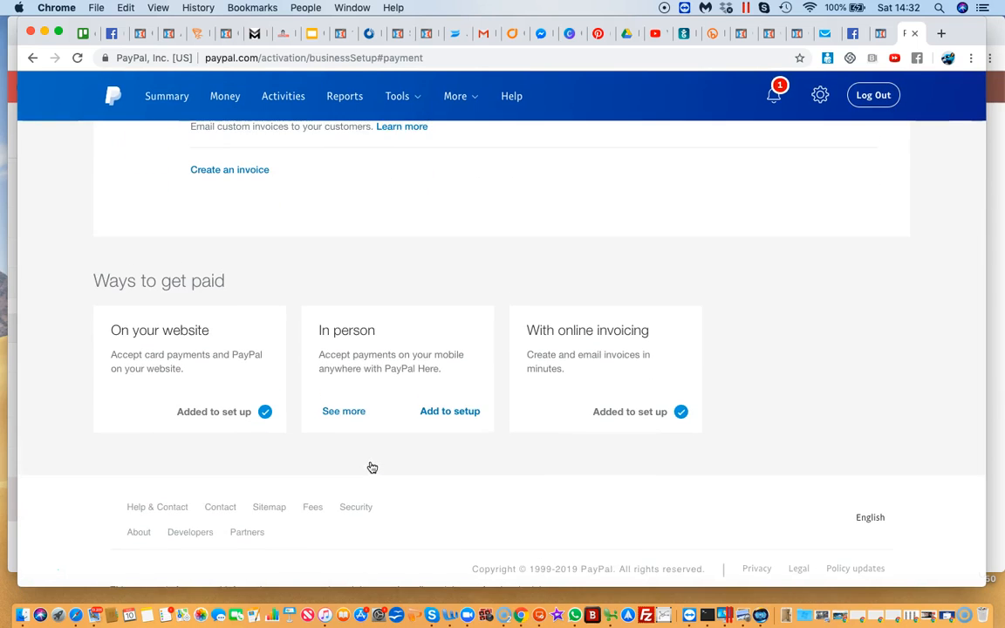
pyautogui.scroll(10, 372, 467)
# Return from Business setup to the page with all PayPal tools and check its tool categories
pyautogui.click(396, 96)
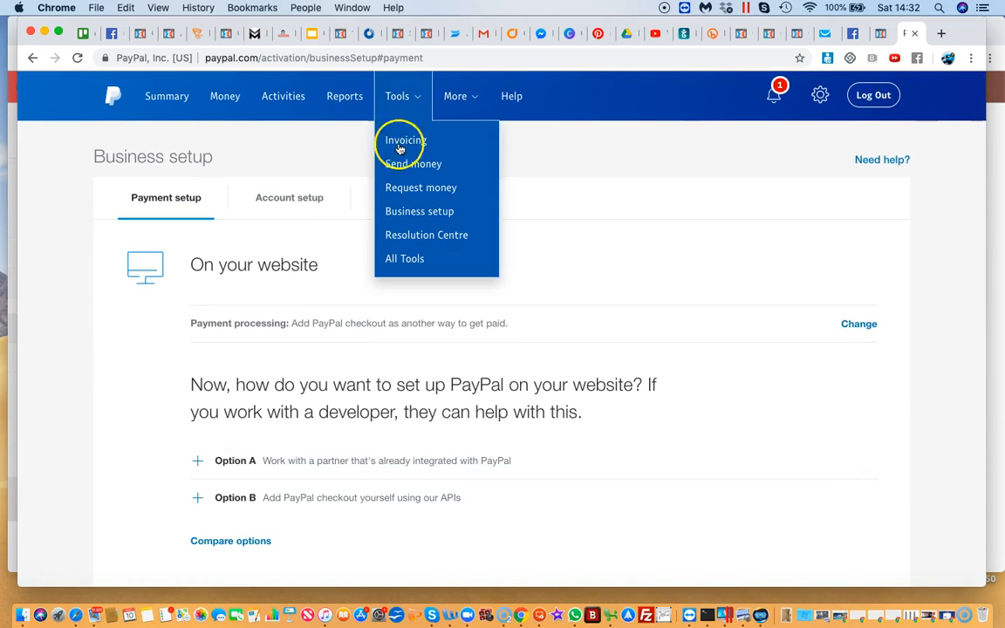
pyautogui.click(393, 261)
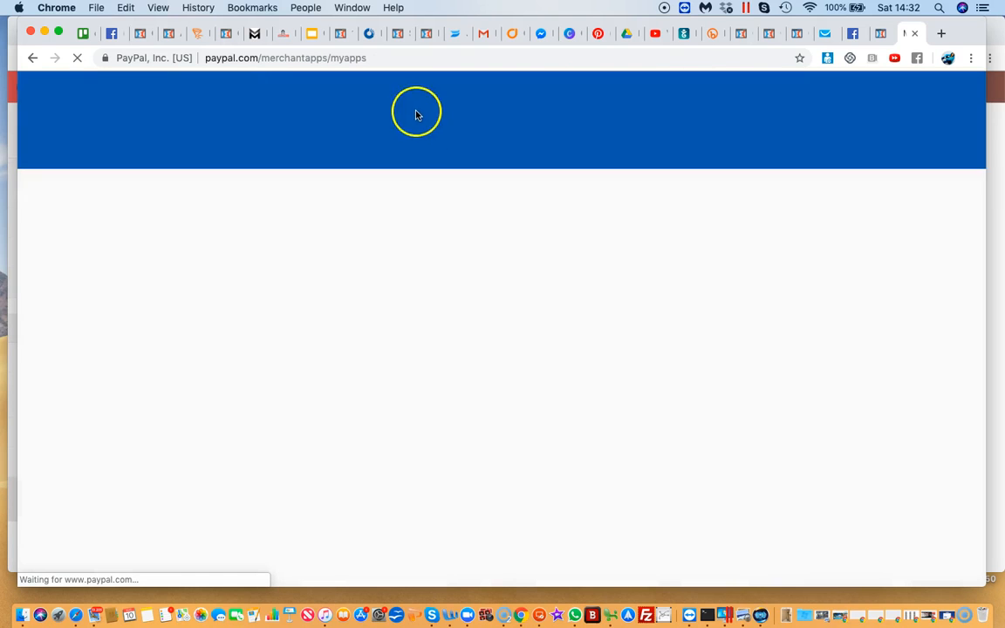
pyautogui.scroll(-3, 413, 223)
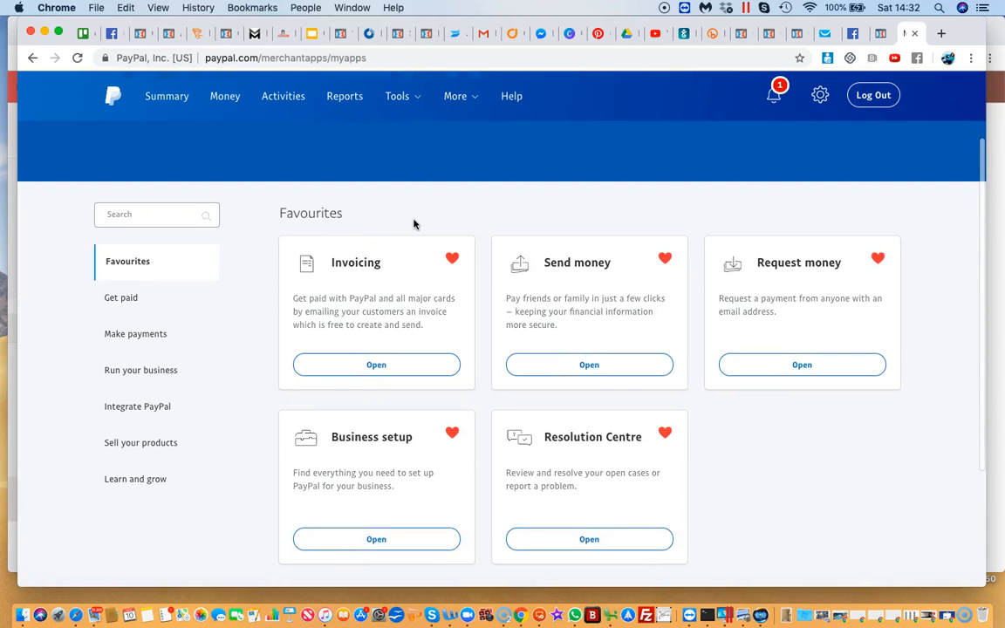
pyautogui.scroll(-2, 414, 222)
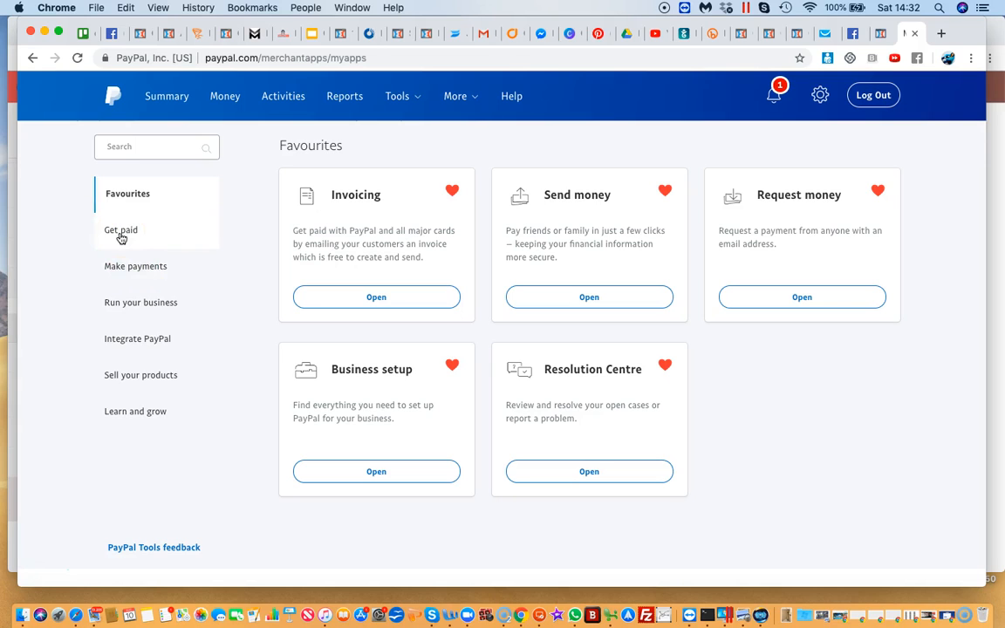
# Browse the Sell your products and Make payments categories, and examine the tools listed under Get paid
pyautogui.click(144, 375)
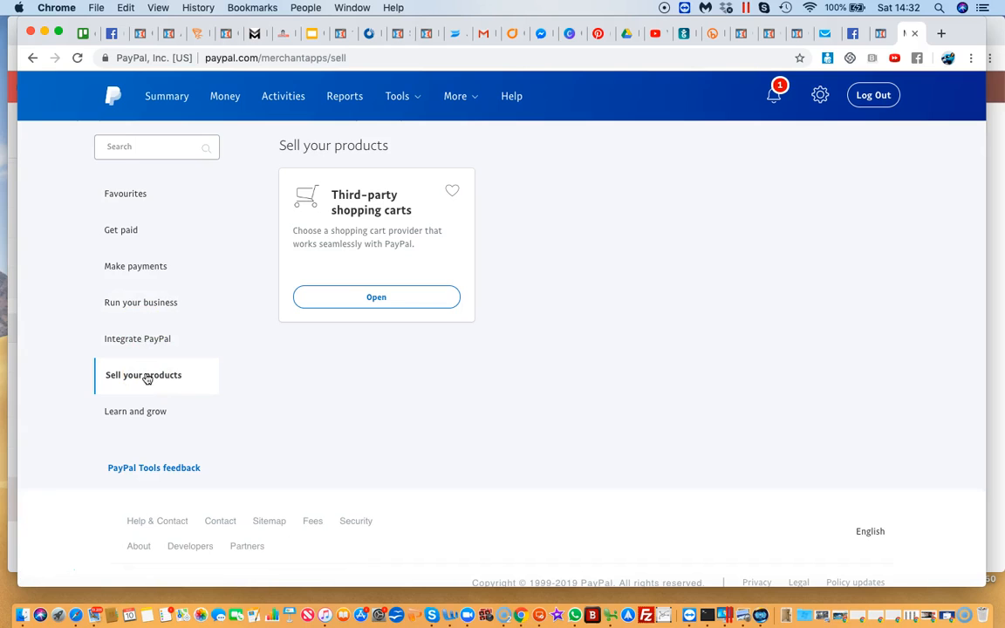
pyautogui.click(129, 276)
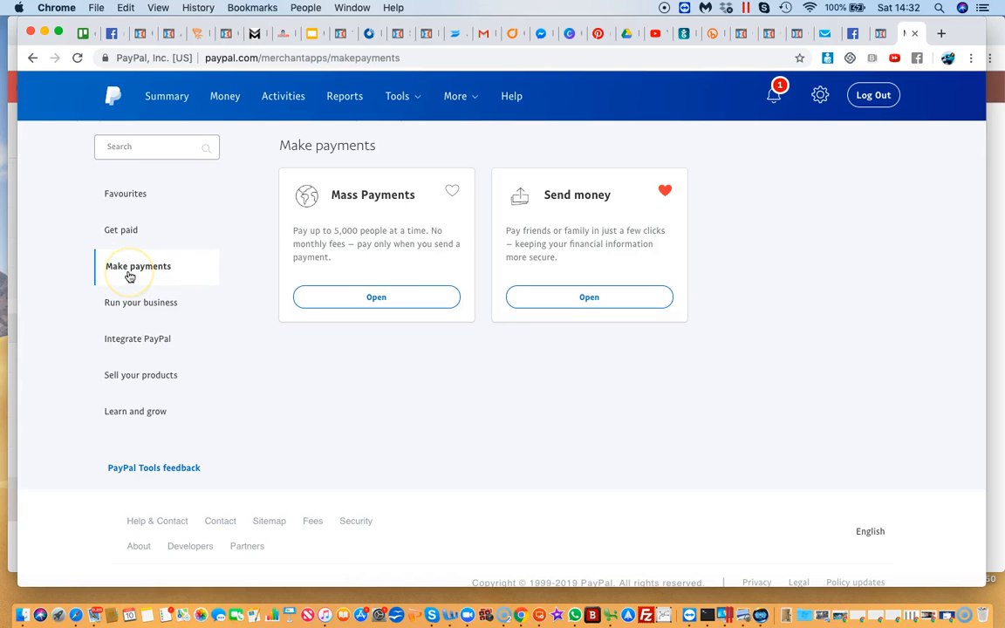
pyautogui.click(123, 235)
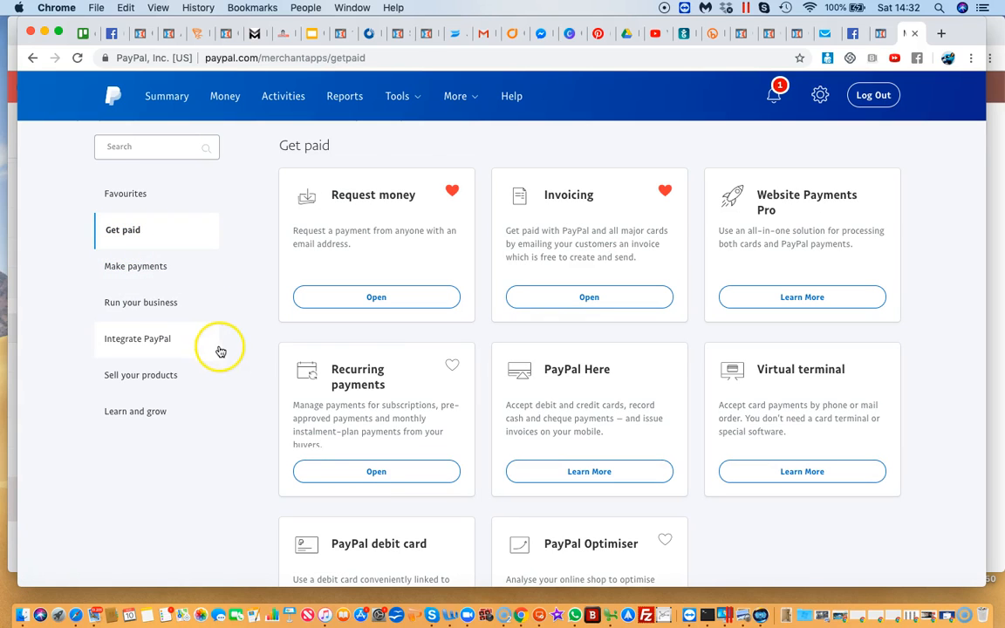
pyautogui.scroll(-1, 228, 498)
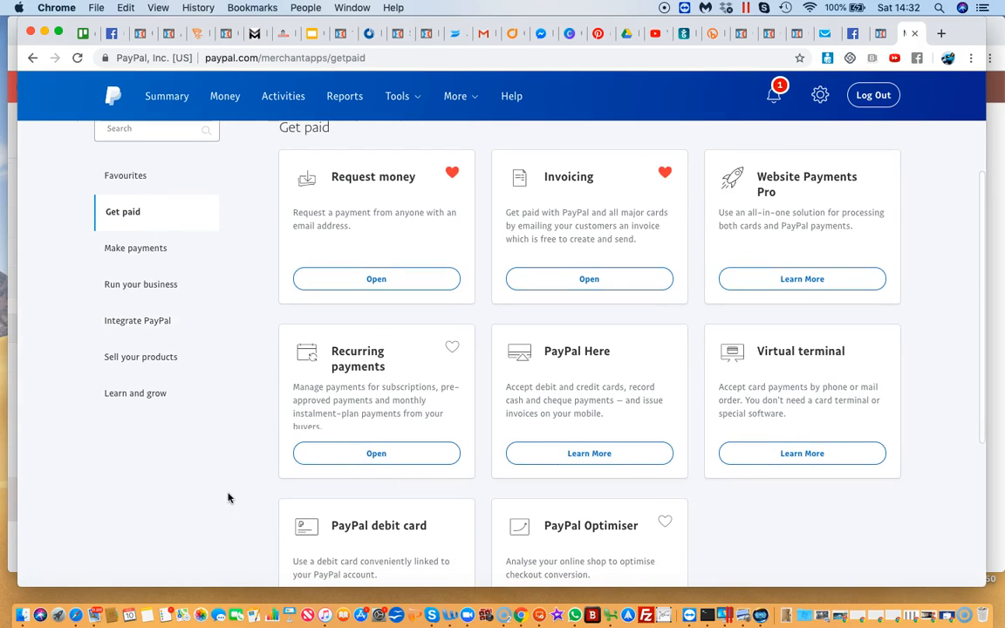
pyautogui.scroll(-2, 228, 498)
pyautogui.scroll(-3, 229, 498)
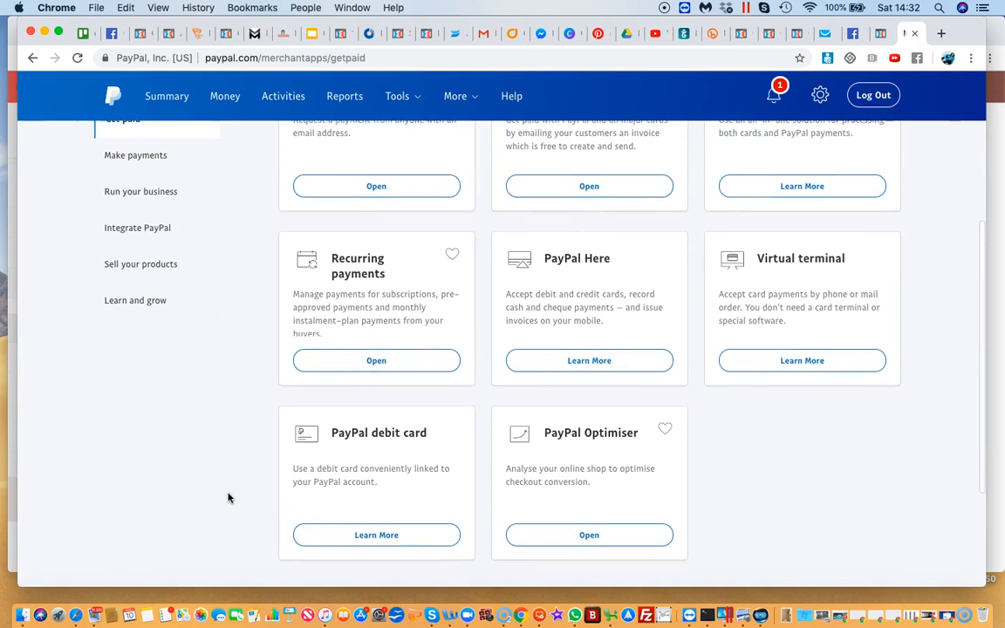
pyautogui.scroll(1, 228, 498)
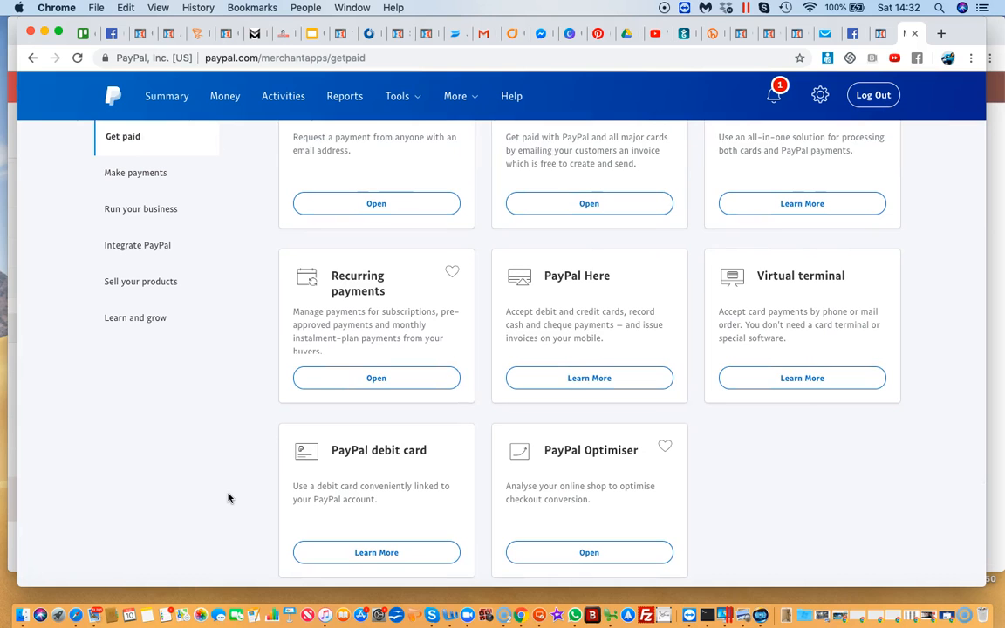
pyautogui.scroll(3, 229, 498)
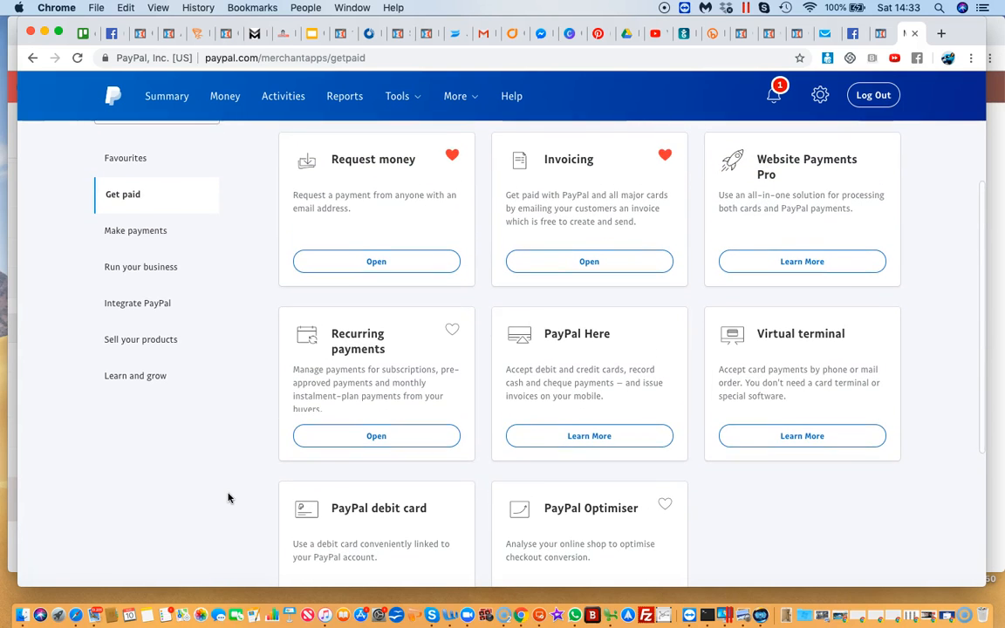
# Search the PayPal tools for "button", open PayPal buttons and start creating a new button
pyautogui.scroll(3, 228, 498)
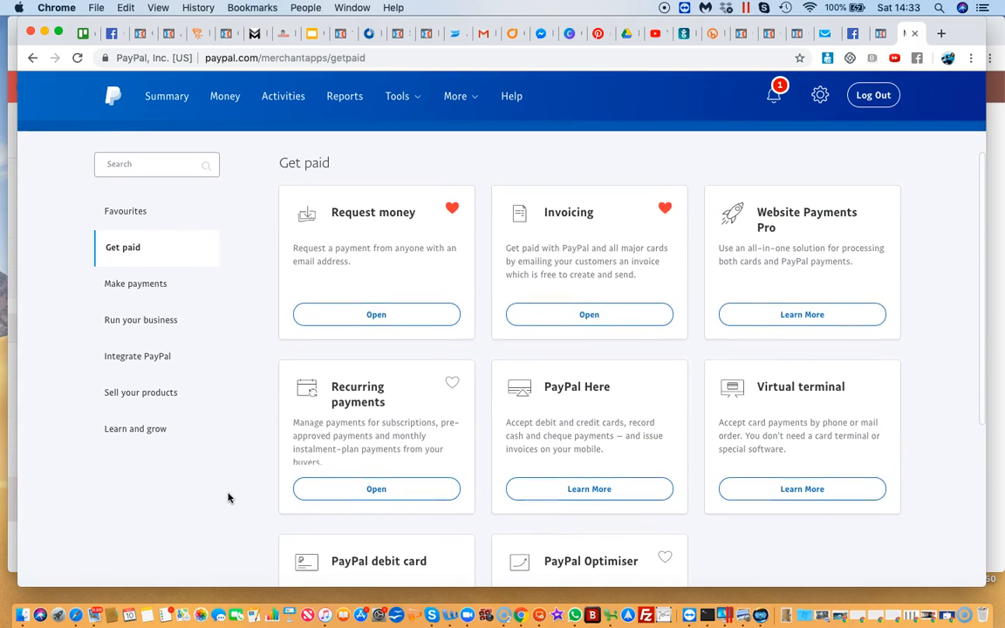
pyautogui.click(122, 162)
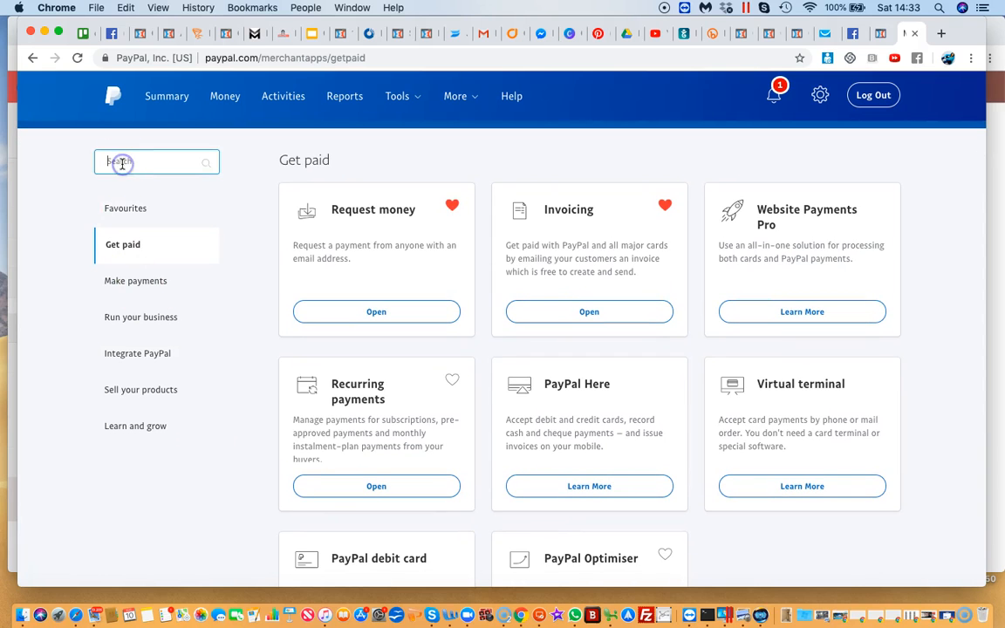
pyautogui.write('button')
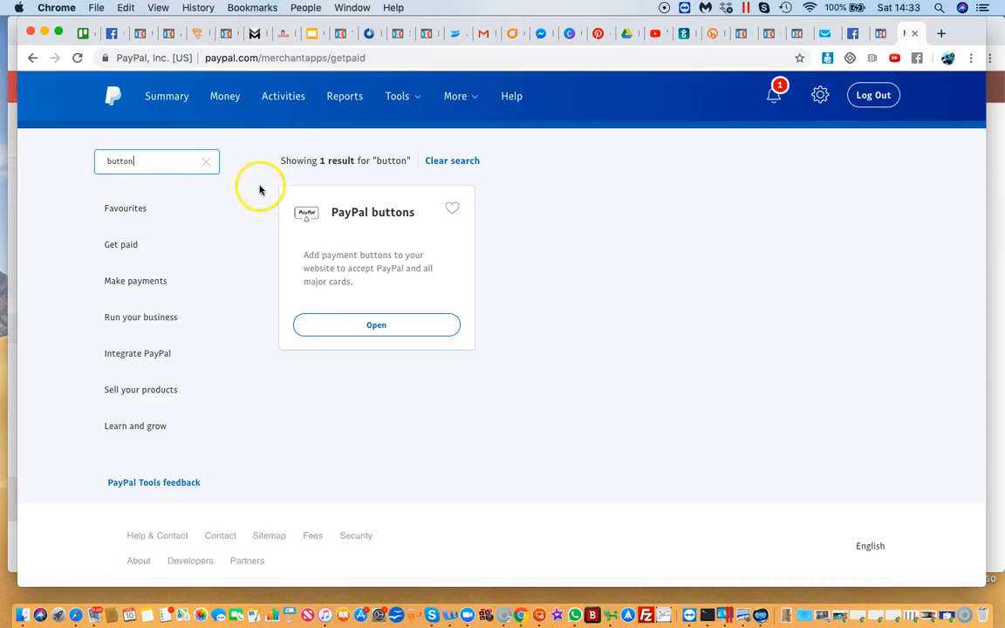
pyautogui.click(370, 325)
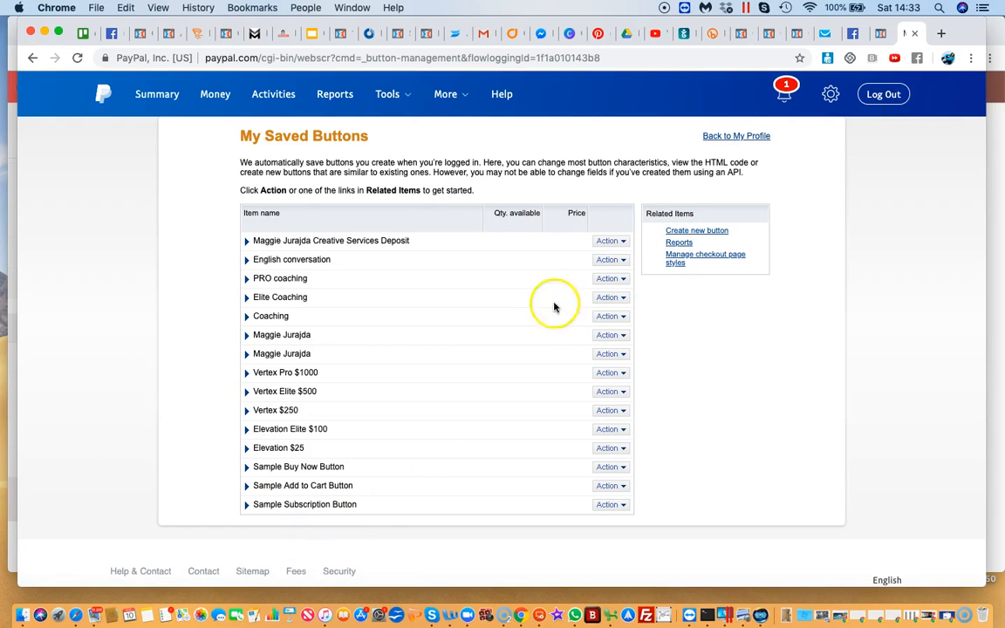
pyautogui.click(703, 233)
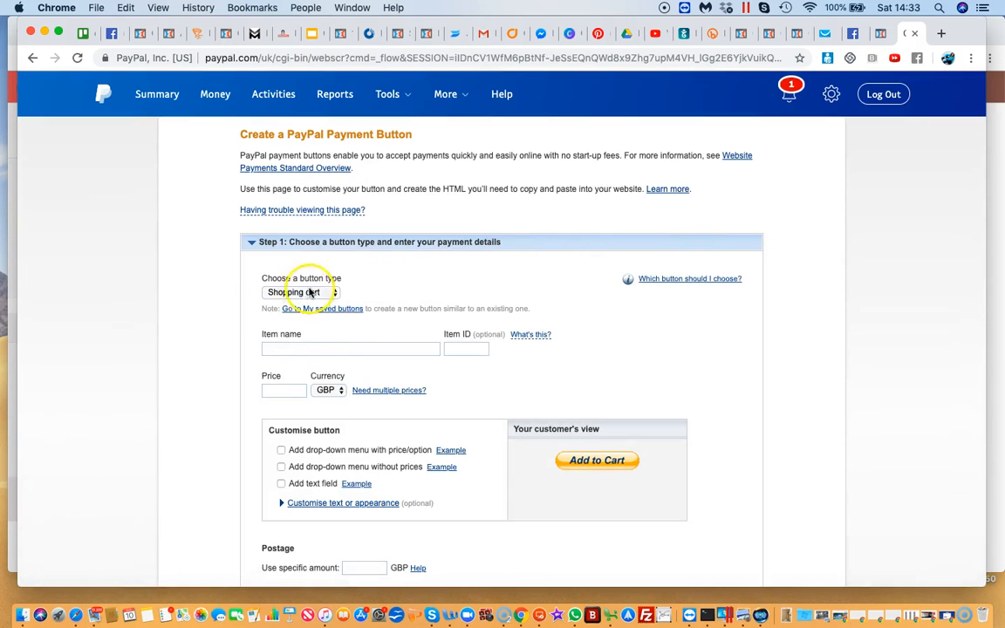
# Set the button type to Buy Now and name the item "product 1"
pyautogui.scroll(-3, 288, 375)
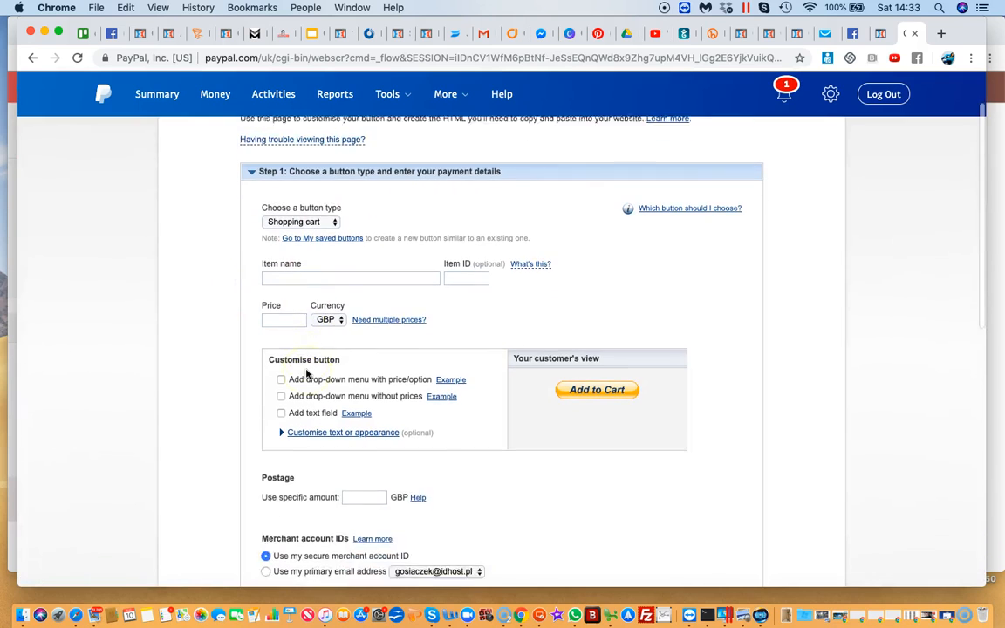
pyautogui.click(336, 199)
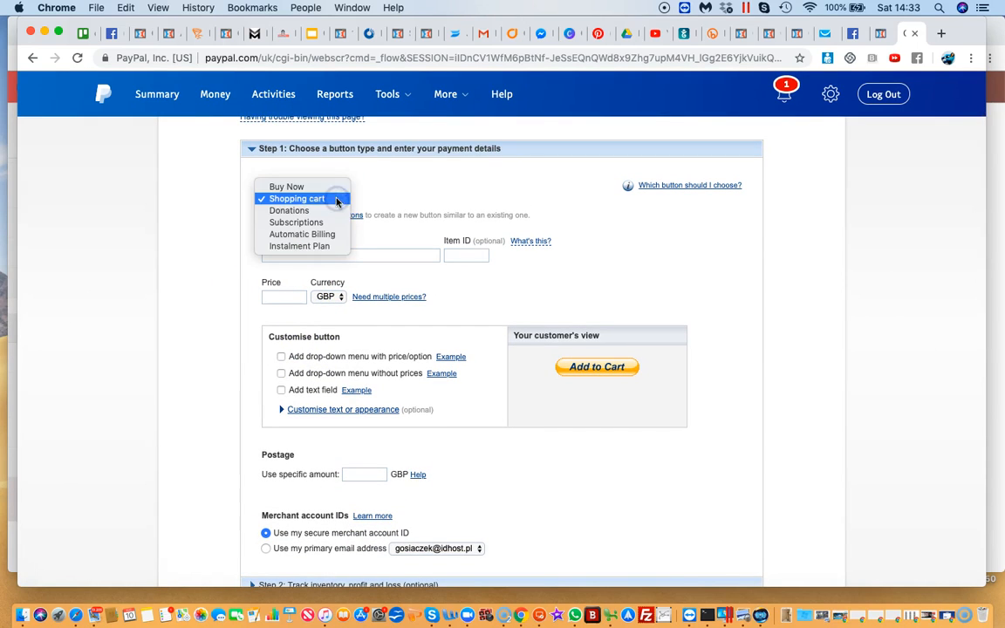
pyautogui.click(288, 187)
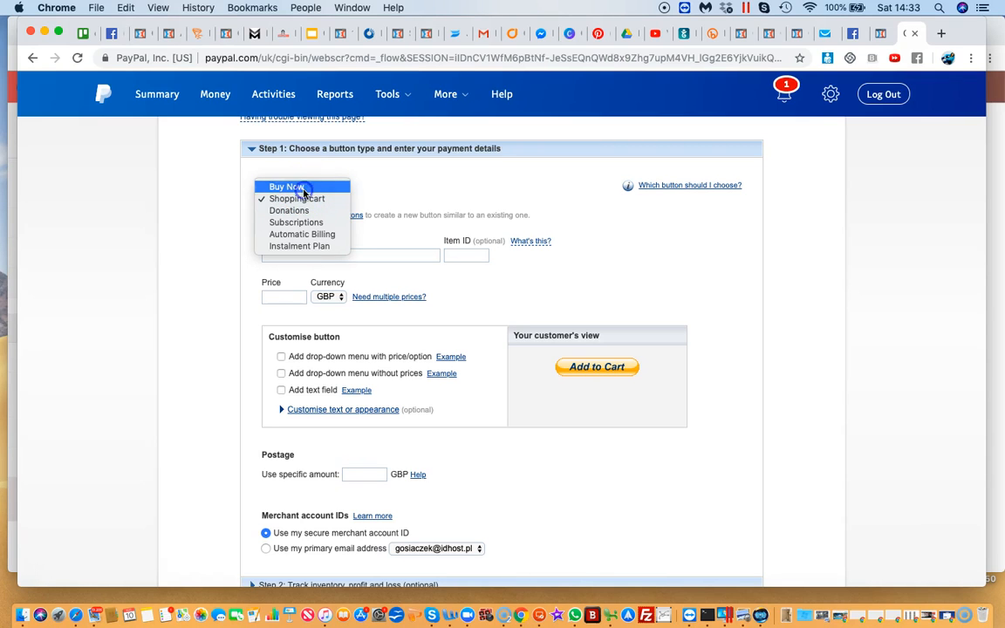
pyautogui.click(304, 191)
pyautogui.click(286, 253)
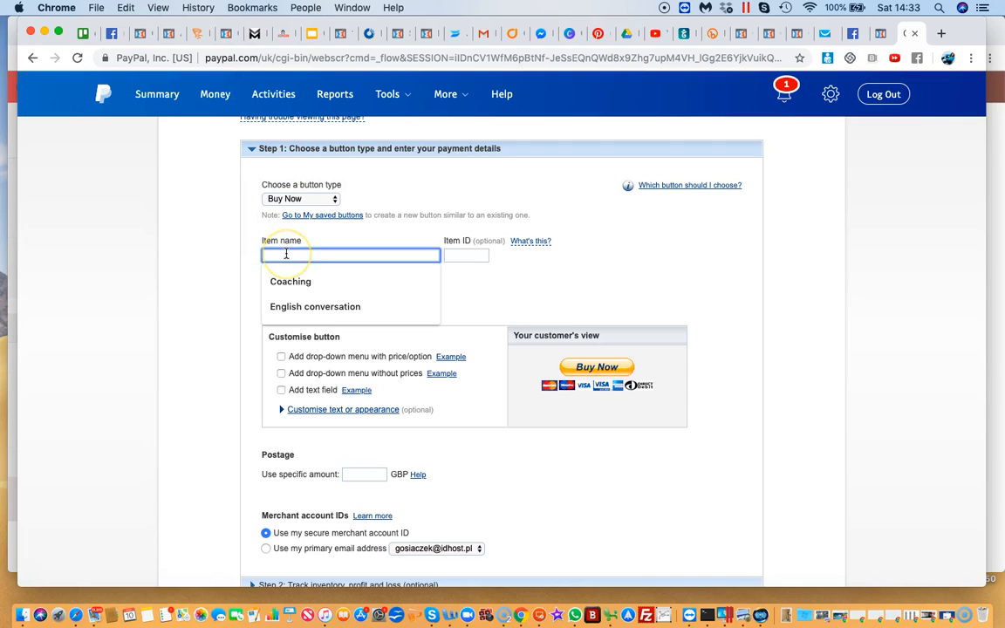
pyautogui.write('pr')
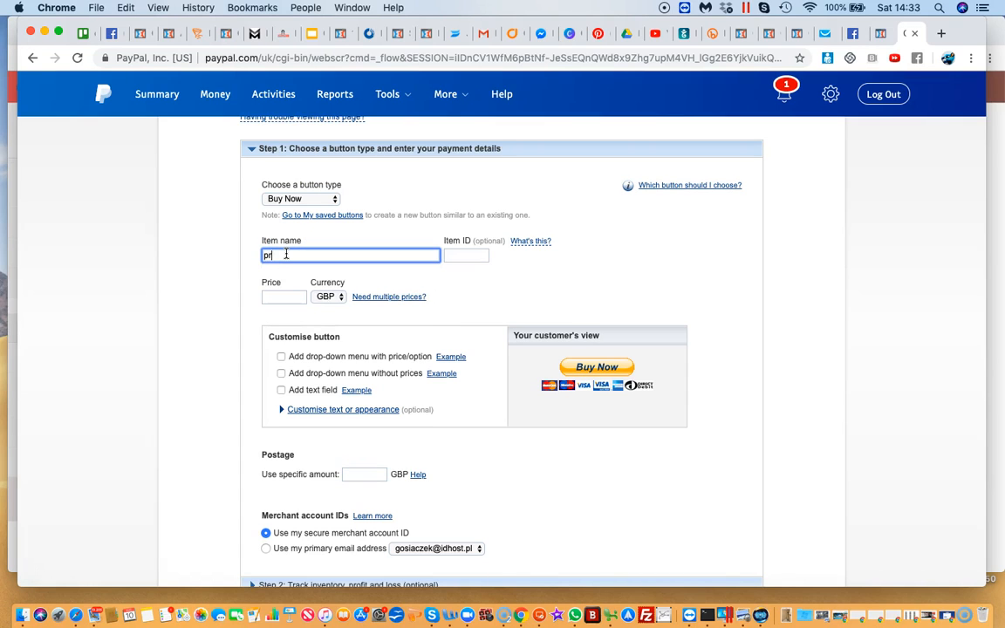
pyautogui.write('oduct 1')
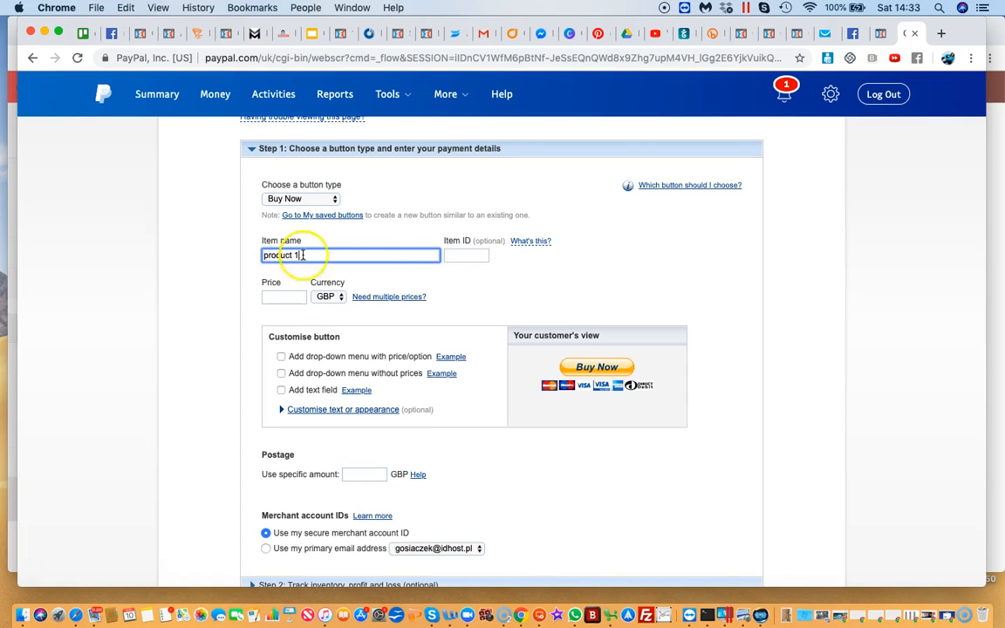
pyautogui.click(504, 291)
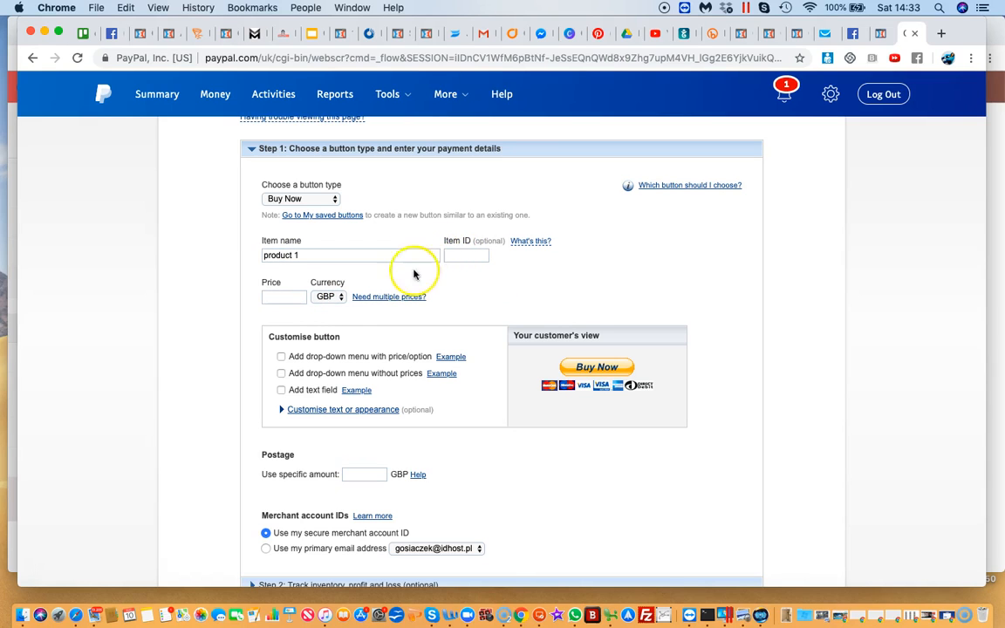
# Set the item's price to 20 and its currency to USD
pyautogui.click(277, 298)
pyautogui.write('2')
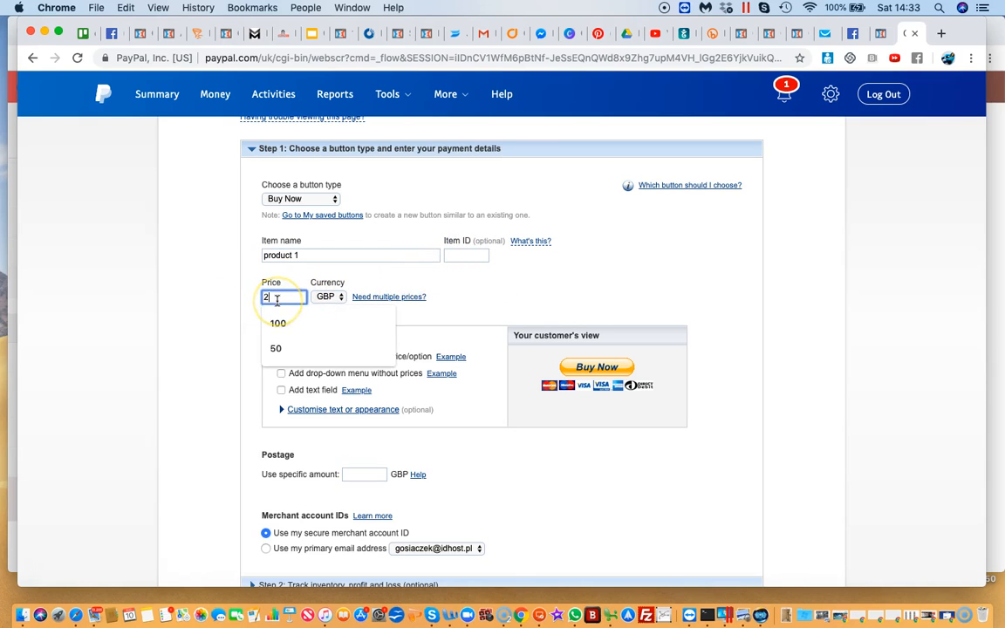
pyautogui.write('0')
pyautogui.click(580, 320)
pyautogui.scroll(-2, 583, 318)
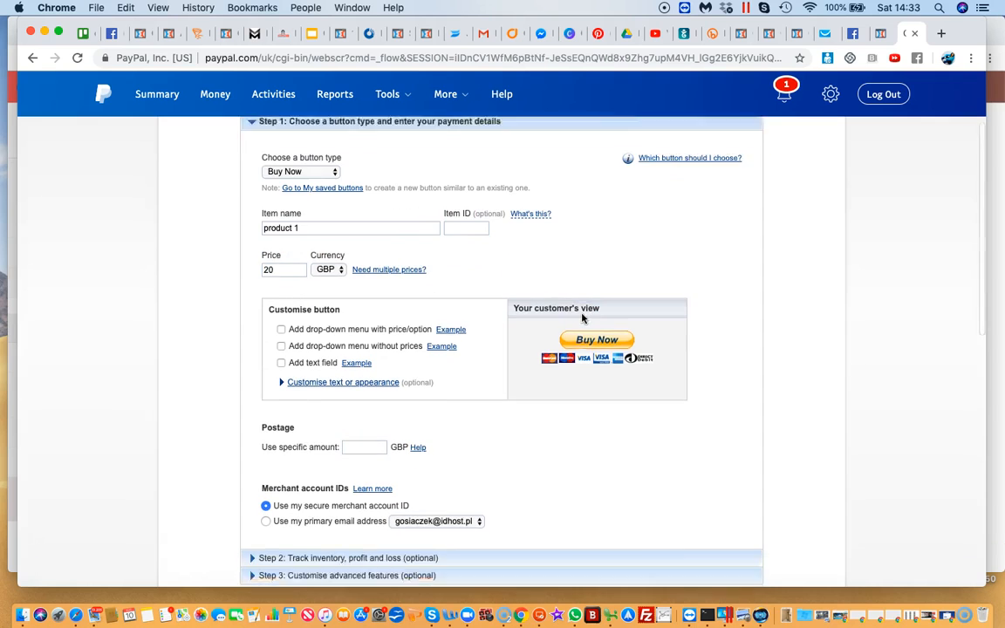
pyautogui.scroll(-2, 583, 318)
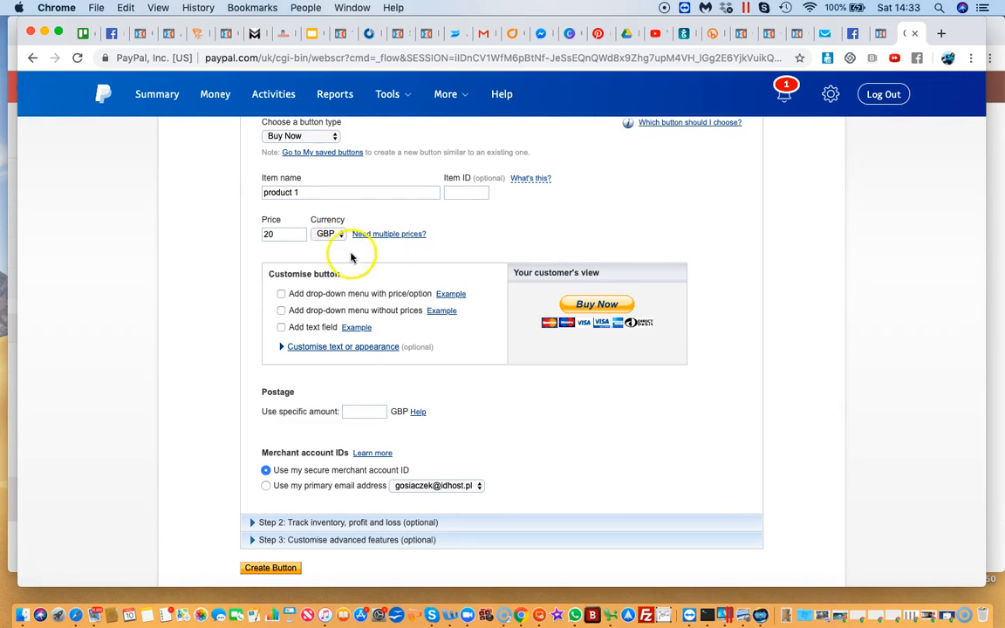
pyautogui.click(340, 236)
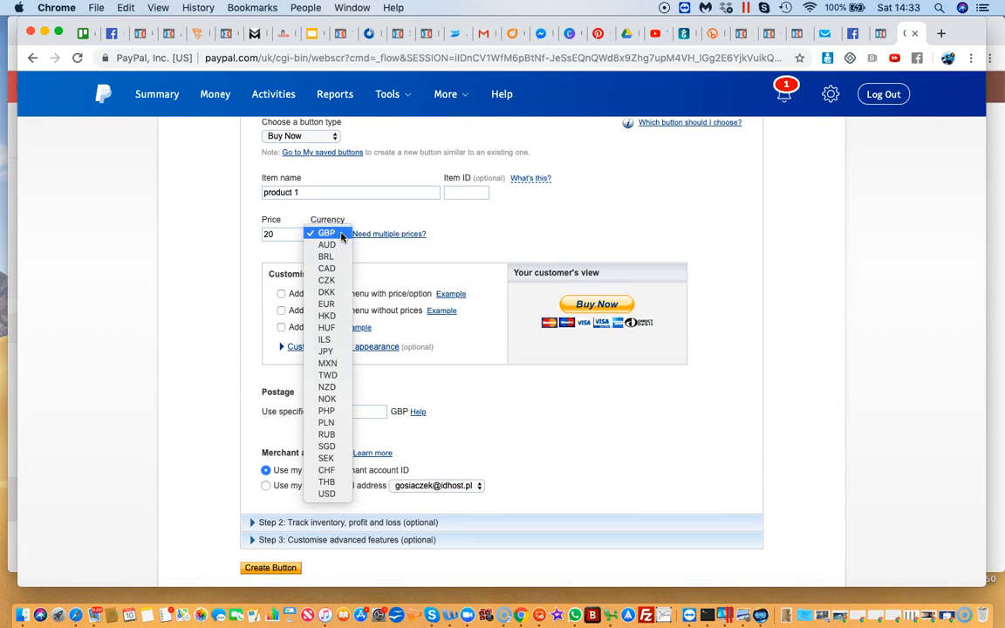
pyautogui.click(328, 494)
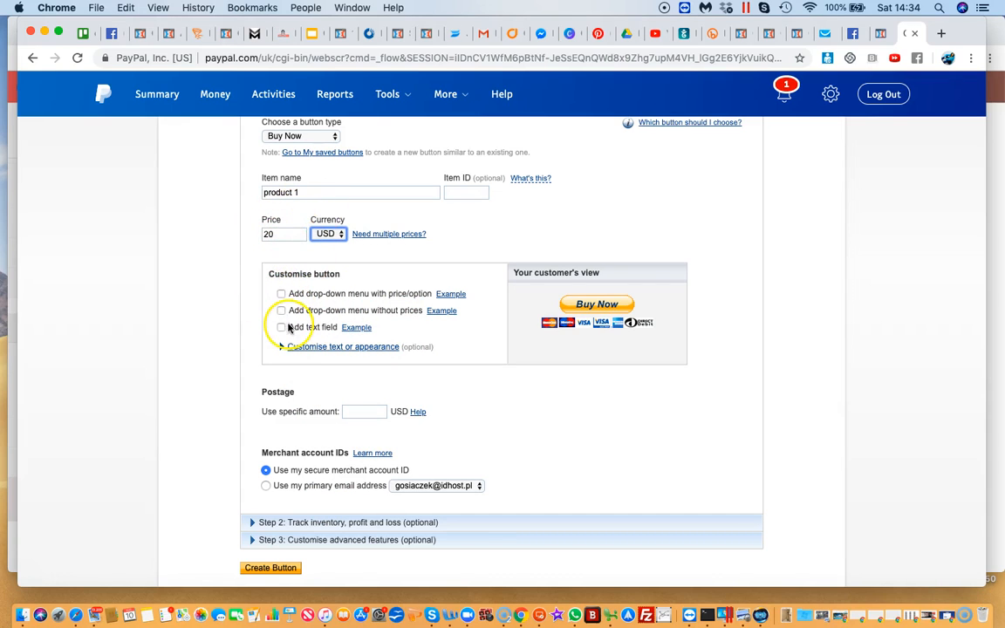
pyautogui.click(281, 294)
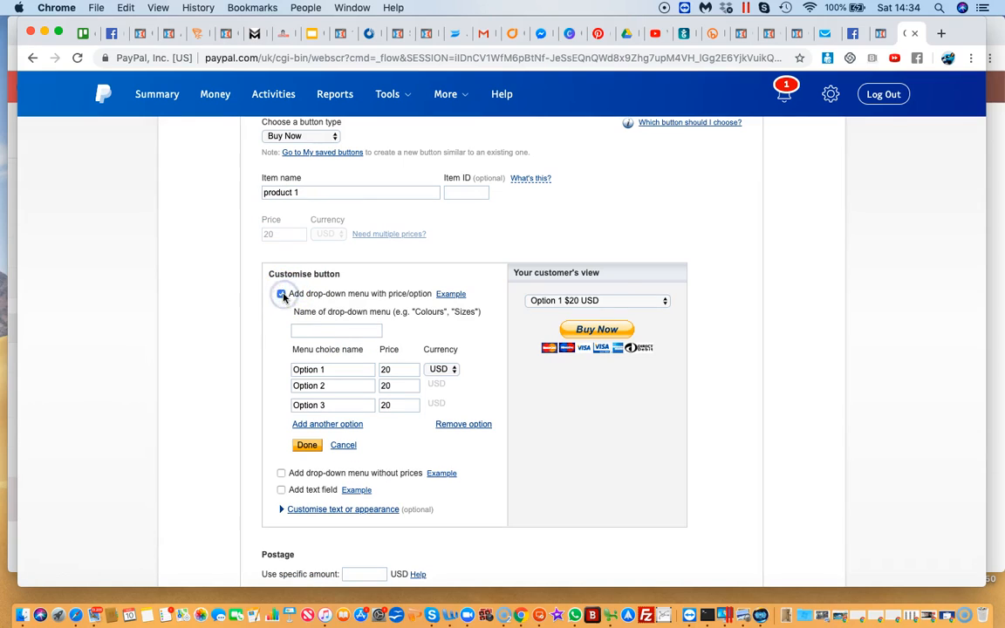
pyautogui.click(334, 329)
pyautogui.click(280, 293)
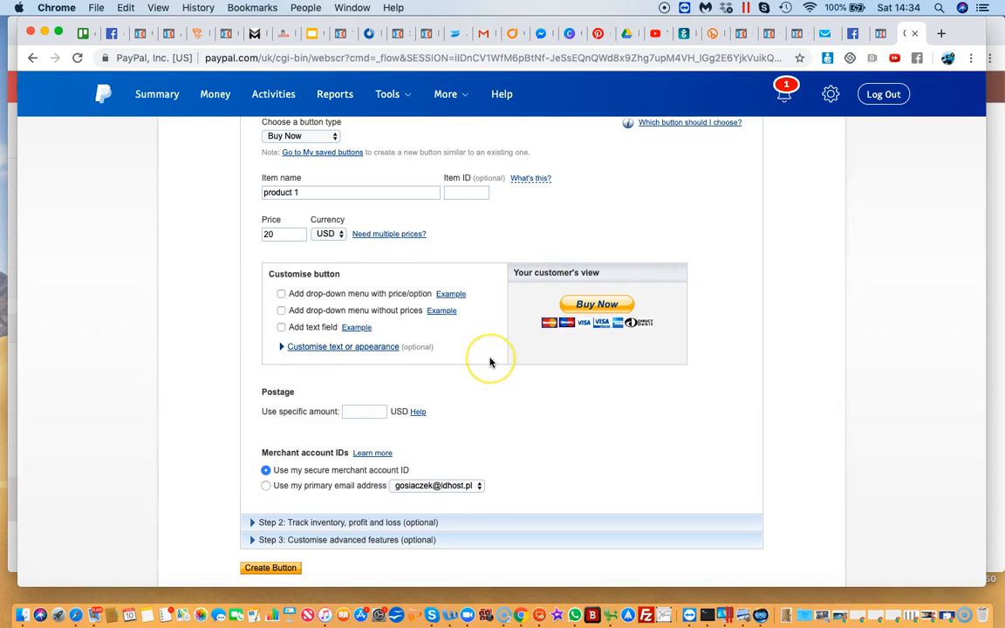
# Examine the optional Step 2 settings for saving the button and tracking inventory, profit and loss
pyautogui.scroll(-4, 489, 361)
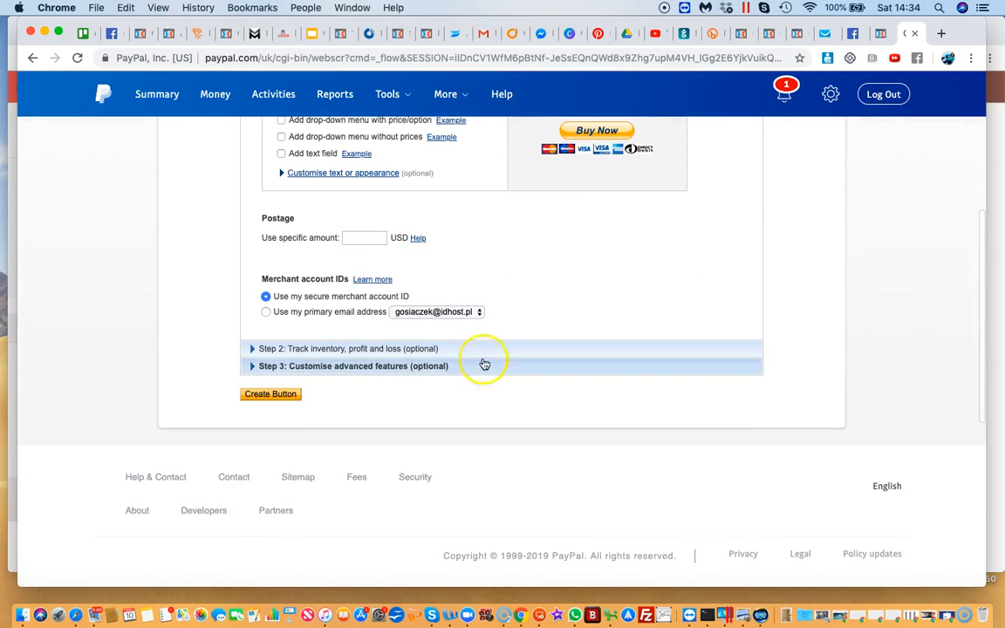
pyautogui.click(307, 351)
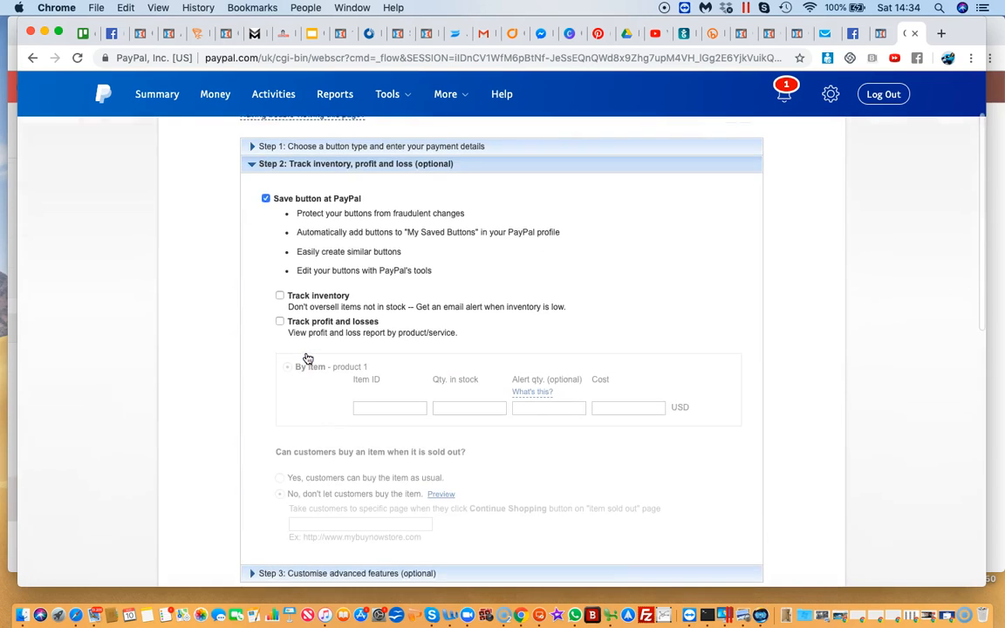
pyautogui.scroll(-1, 307, 358)
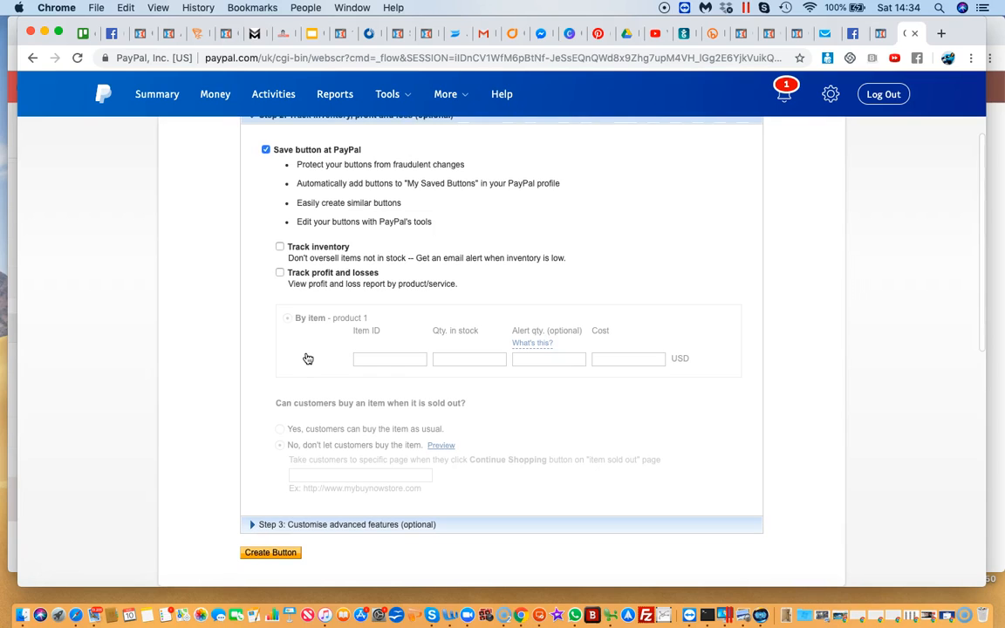
pyautogui.scroll(-1, 307, 358)
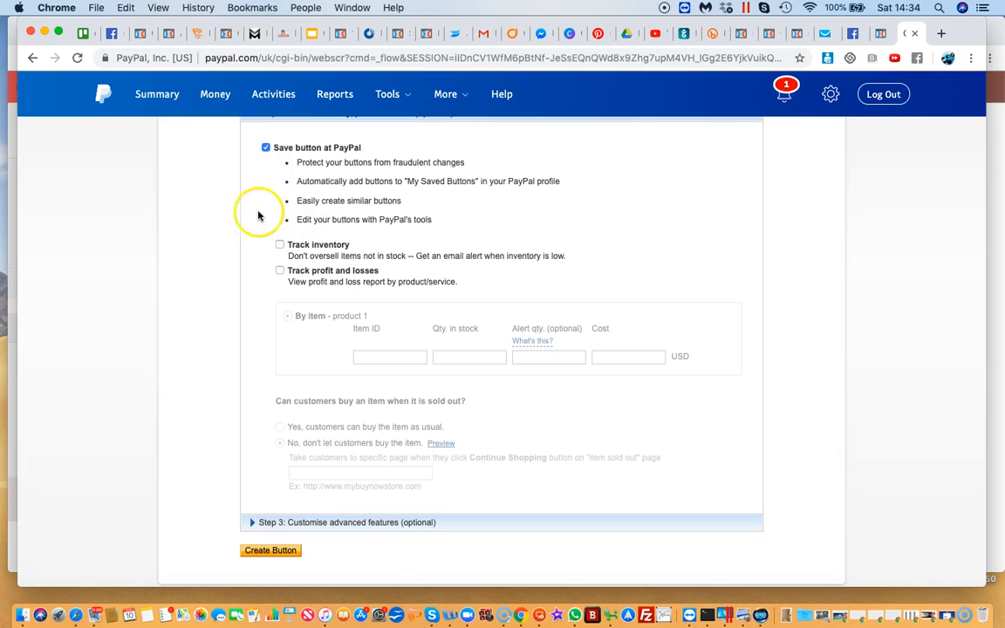
pyautogui.scroll(-2, 249, 332)
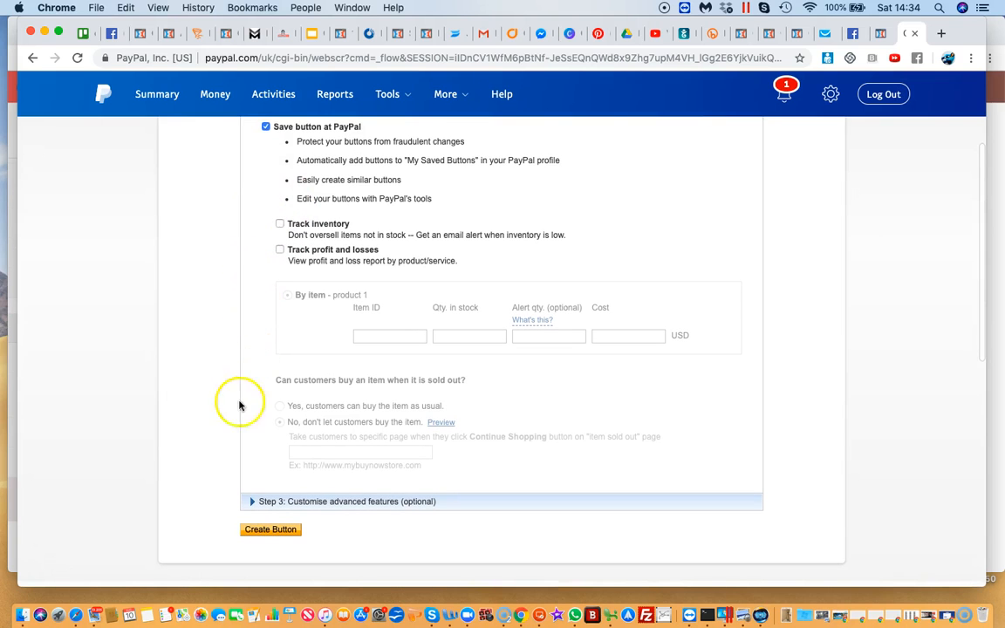
# Expand the optional Step 3 advanced features and review the checkout page settings down to the redirect URLs
pyautogui.click(250, 504)
pyautogui.scroll(-2, 250, 506)
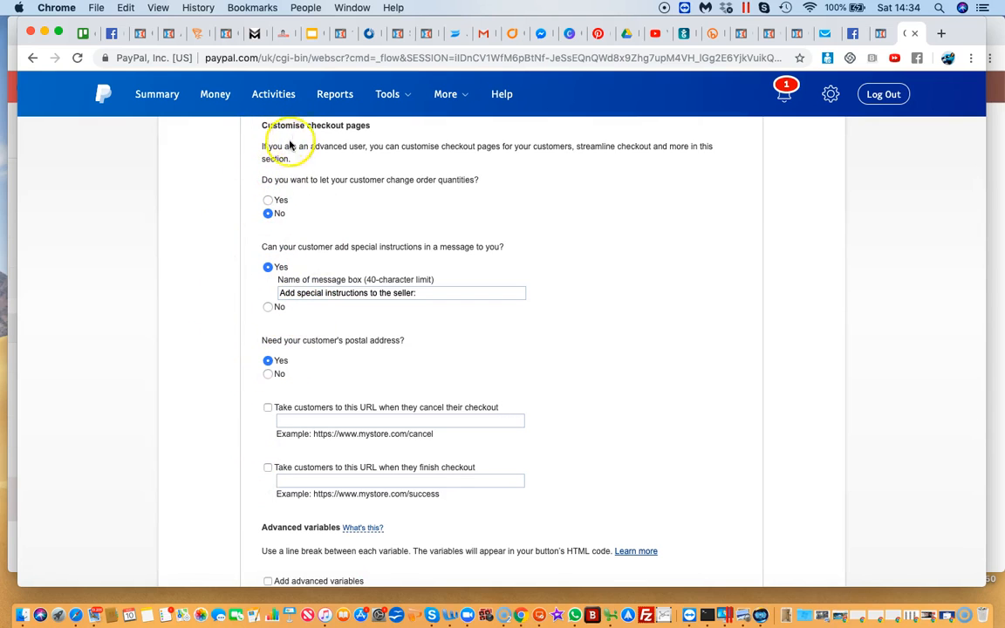
pyautogui.scroll(-6, 246, 331)
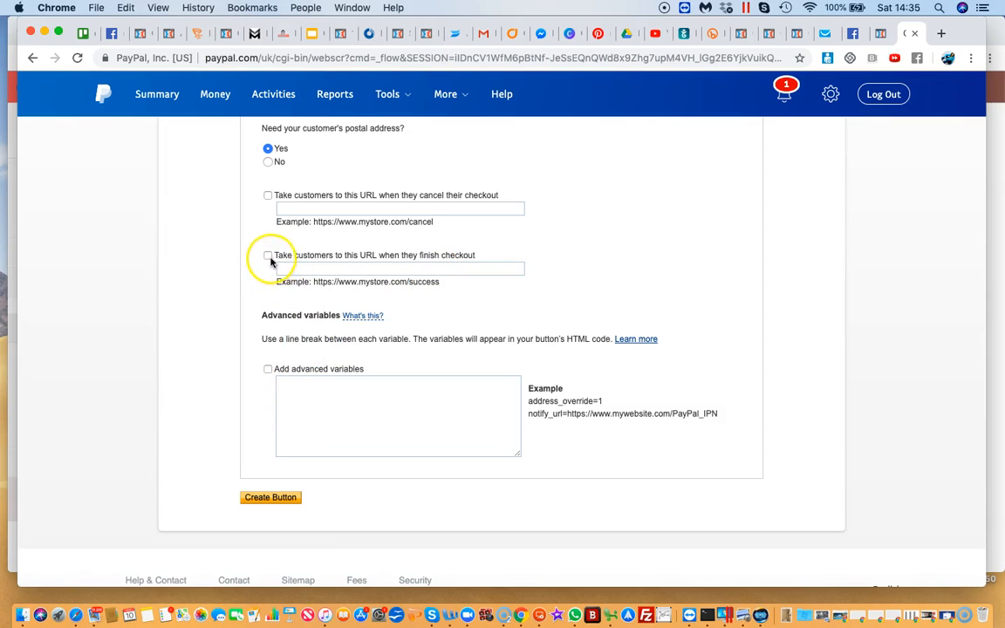
# Switch to the ClickFunnels editor, preview the payment and booking page, and copy the preview's URL
pyautogui.click(881, 33)
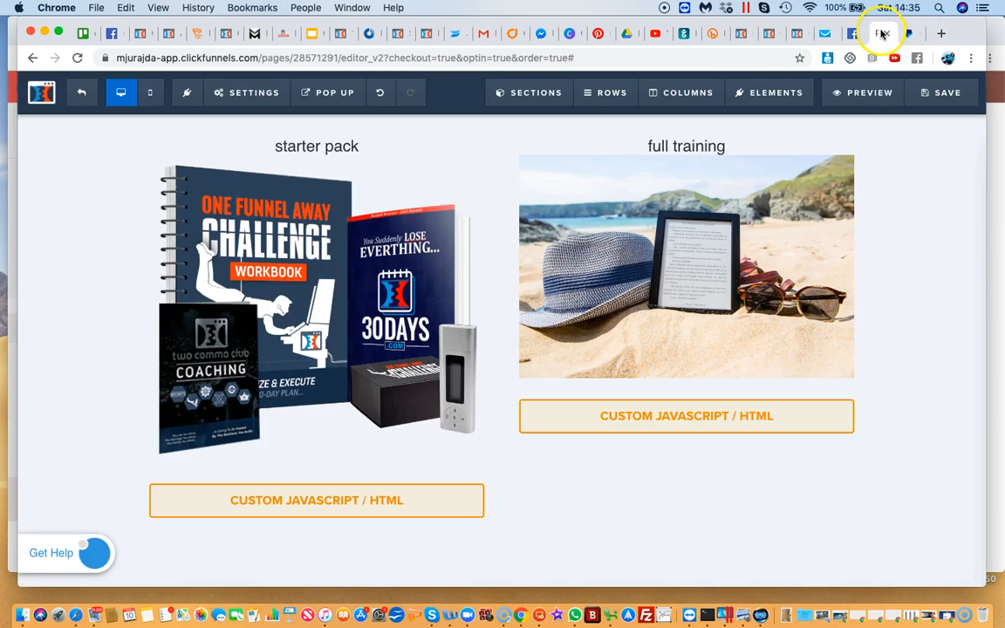
pyautogui.scroll(2, 580, 259)
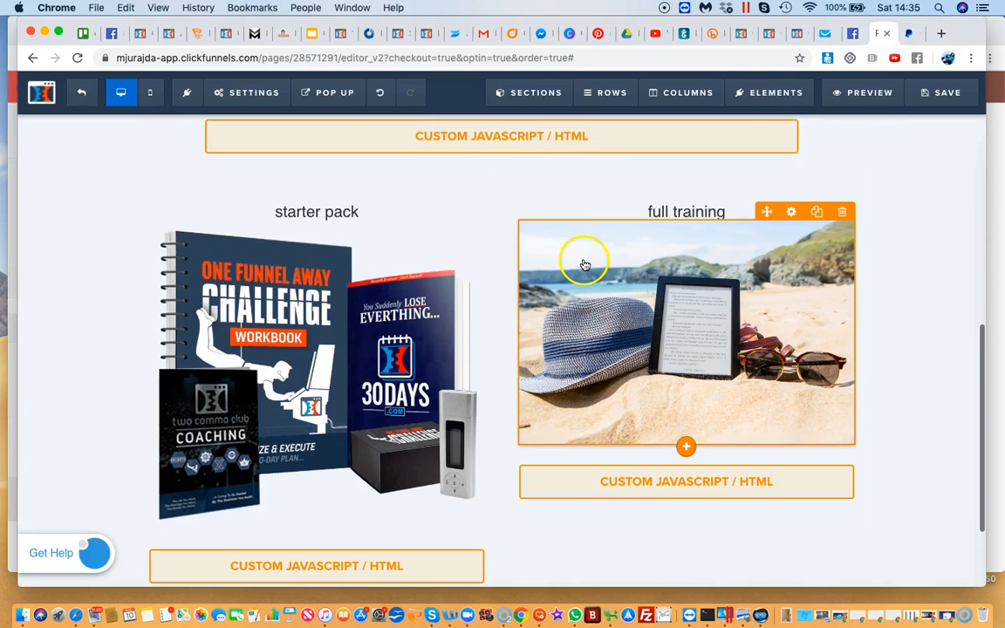
pyautogui.click(595, 61)
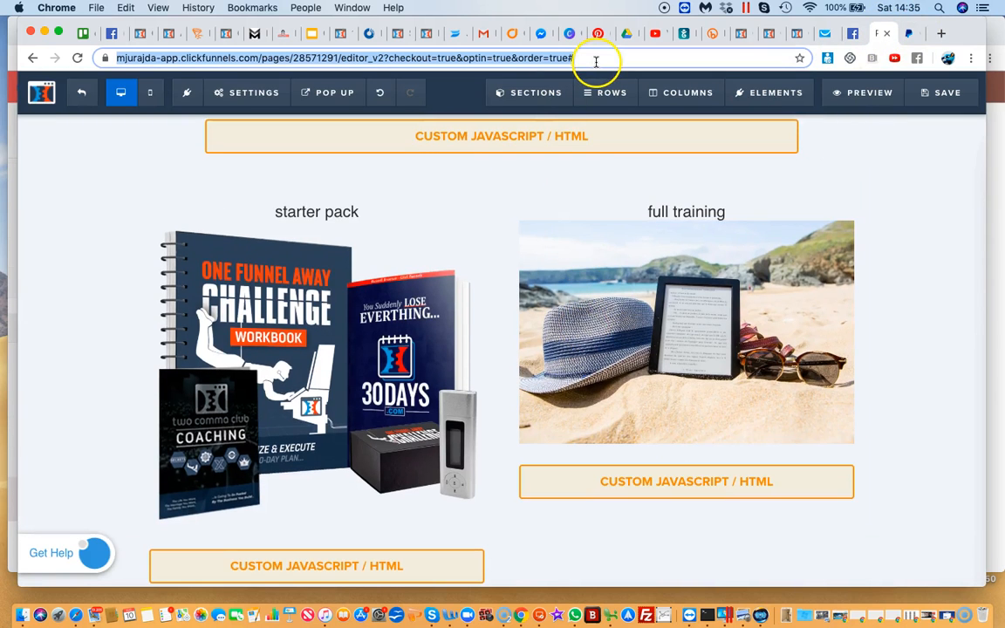
pyautogui.click(863, 92)
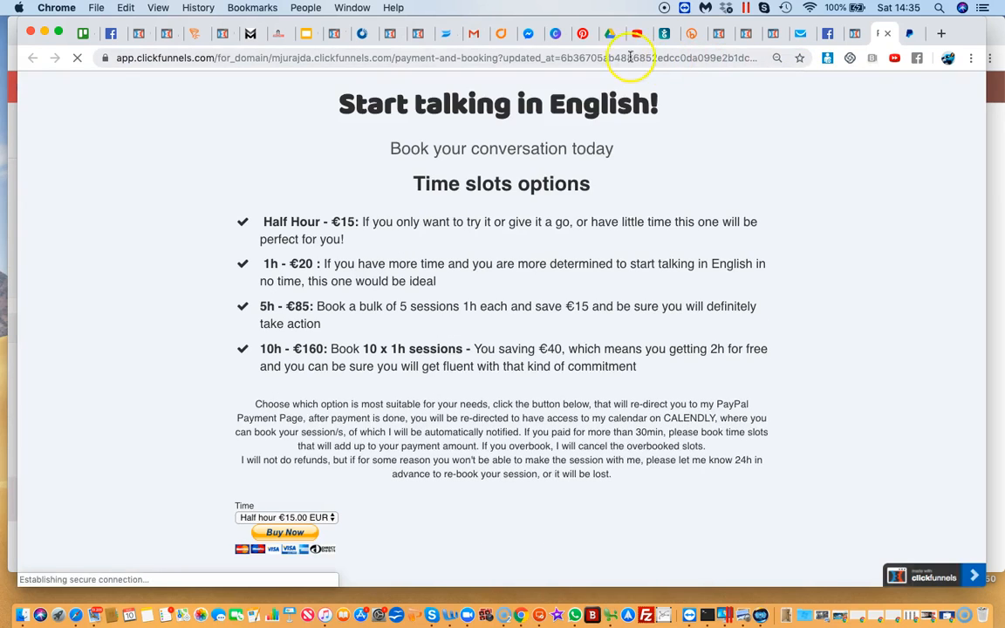
pyautogui.click(632, 57)
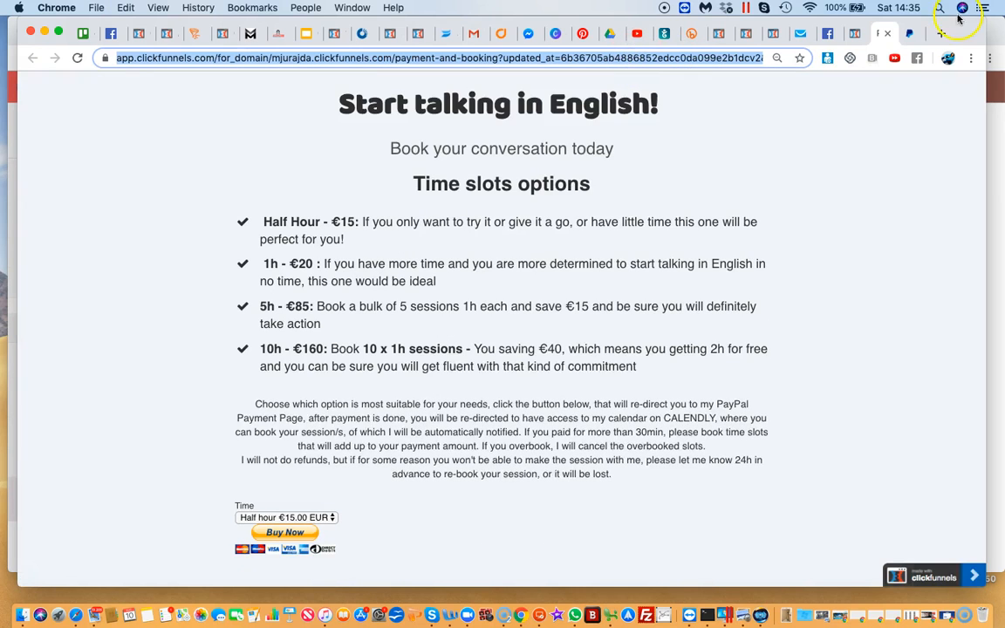
# Back in PayPal, send customers to the copied page URL when they finish checkout, and create the button
pyautogui.click(913, 34)
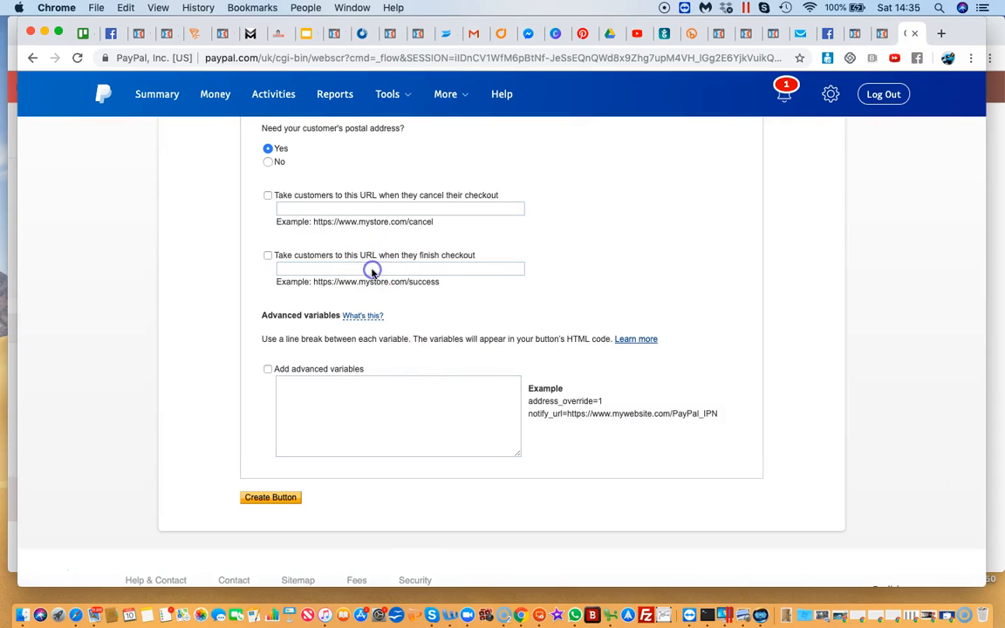
pyautogui.click(295, 268)
pyautogui.press('super+v')
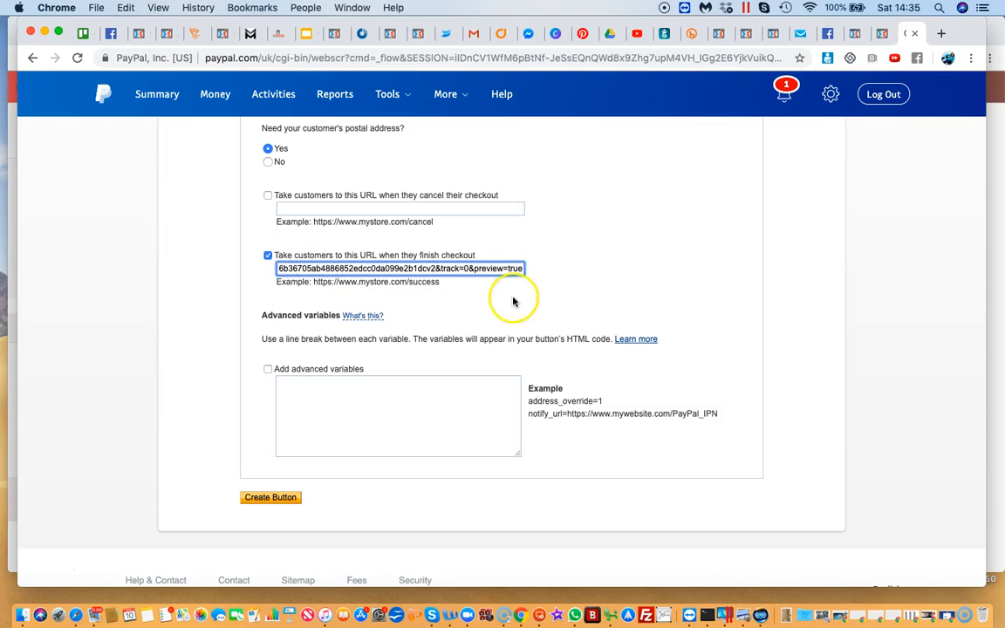
pyautogui.click(334, 423)
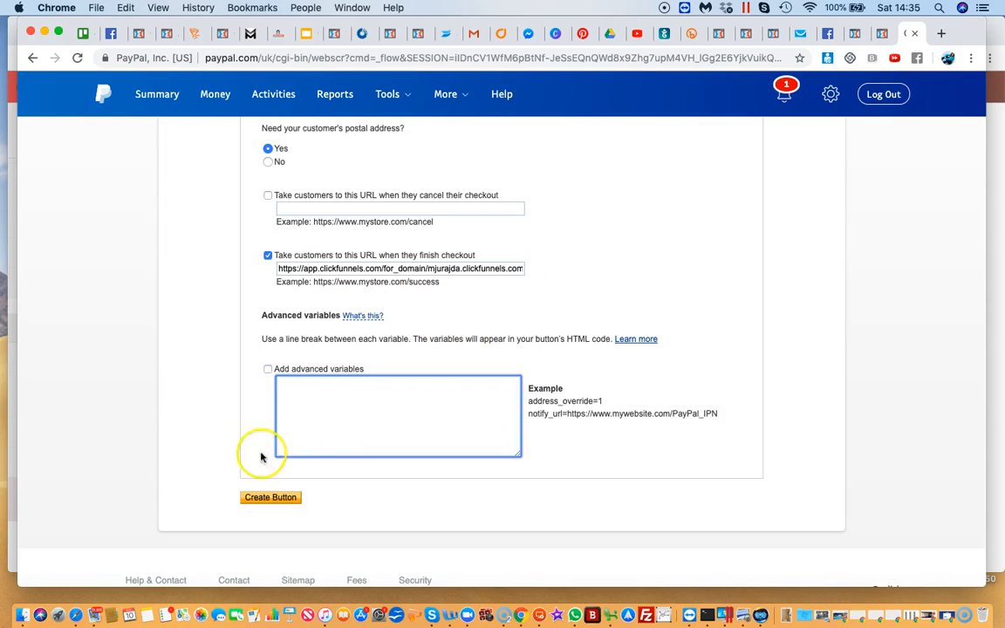
pyautogui.click(277, 499)
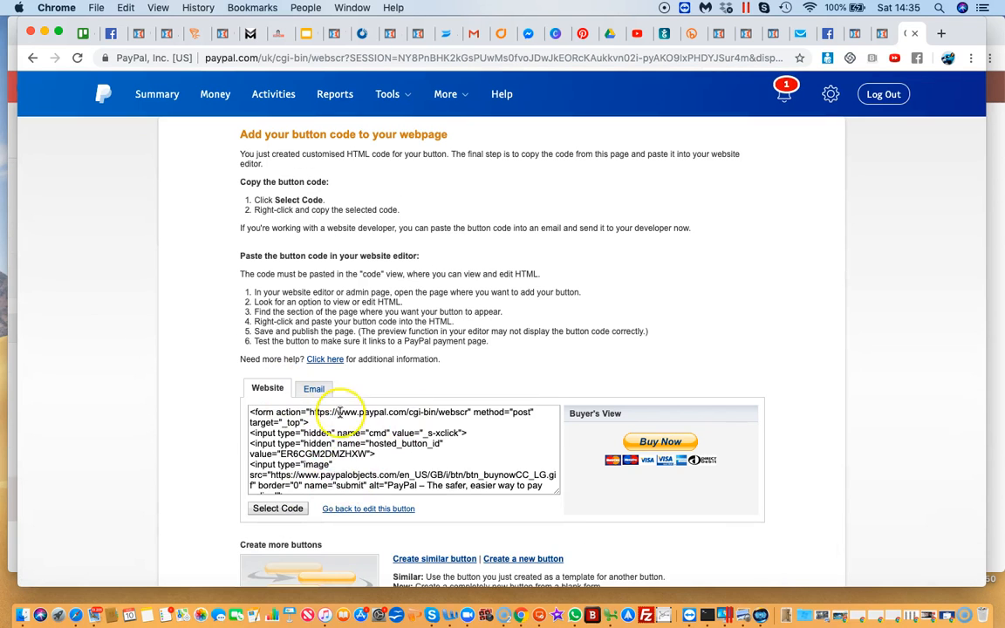
# Select the whole website code of the new Buy Now button in PayPal and copy it
pyautogui.scroll(-5, 340, 506)
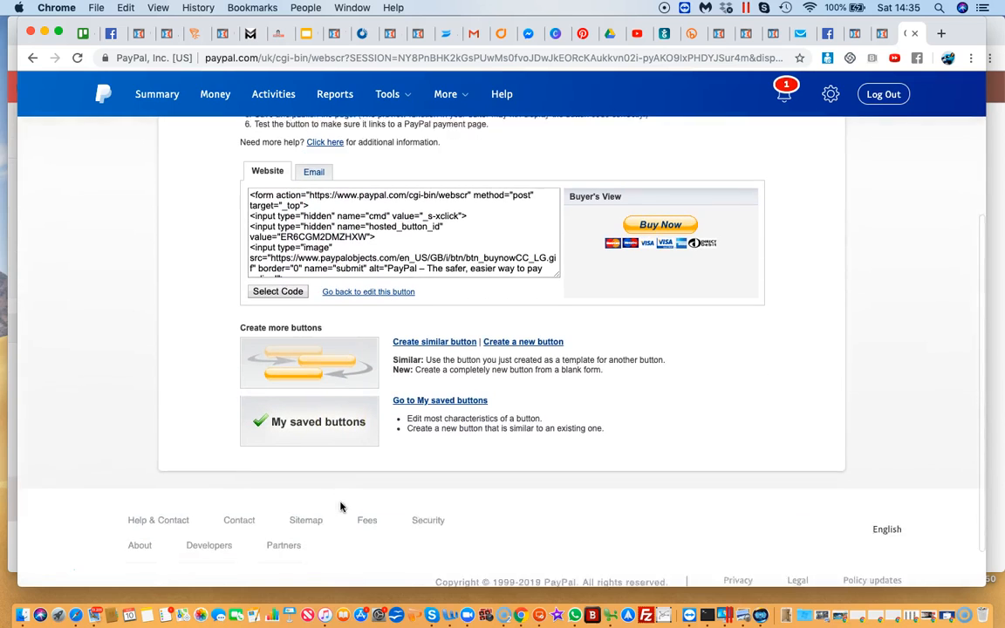
pyautogui.click(275, 288)
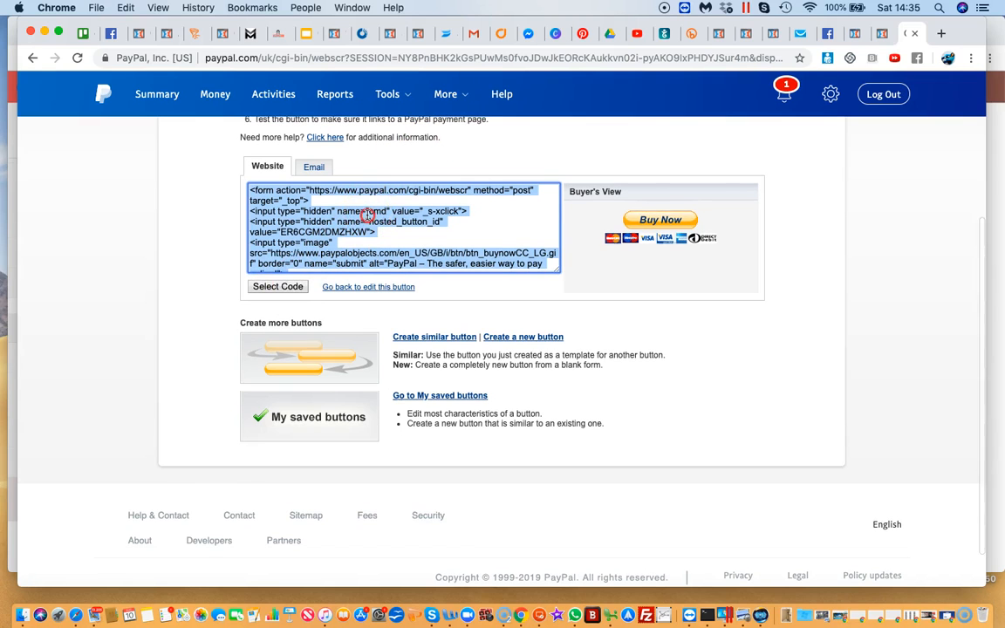
pyautogui.rightClick(367, 217)
pyautogui.click(391, 244)
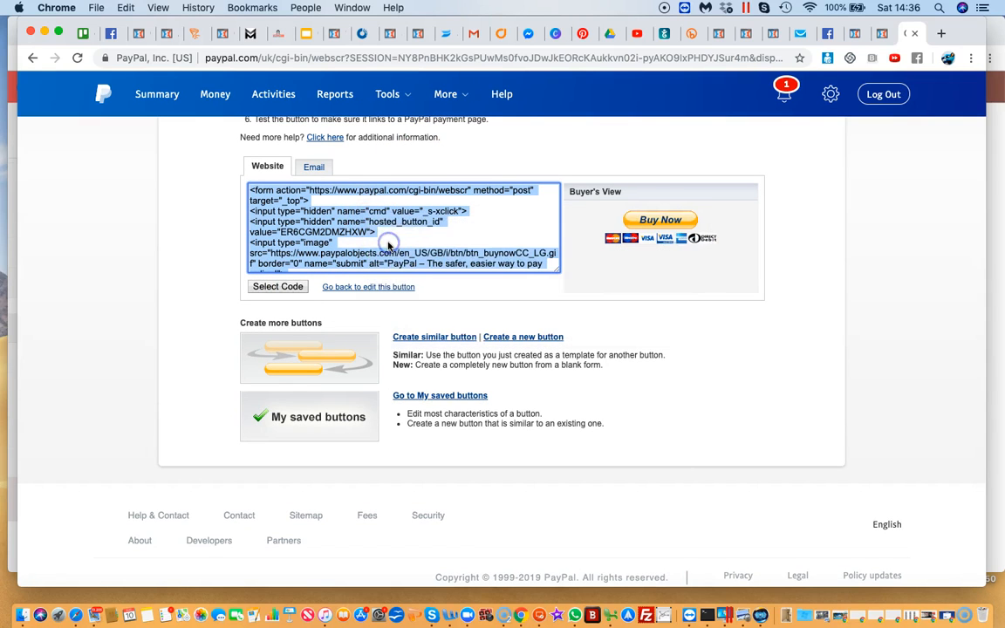
# In the ClickFunnels editor, paste the copied button code into the custom HTML element under the starter pack product and save the page
pyautogui.click(880, 34)
pyautogui.scroll(-2, 573, 224)
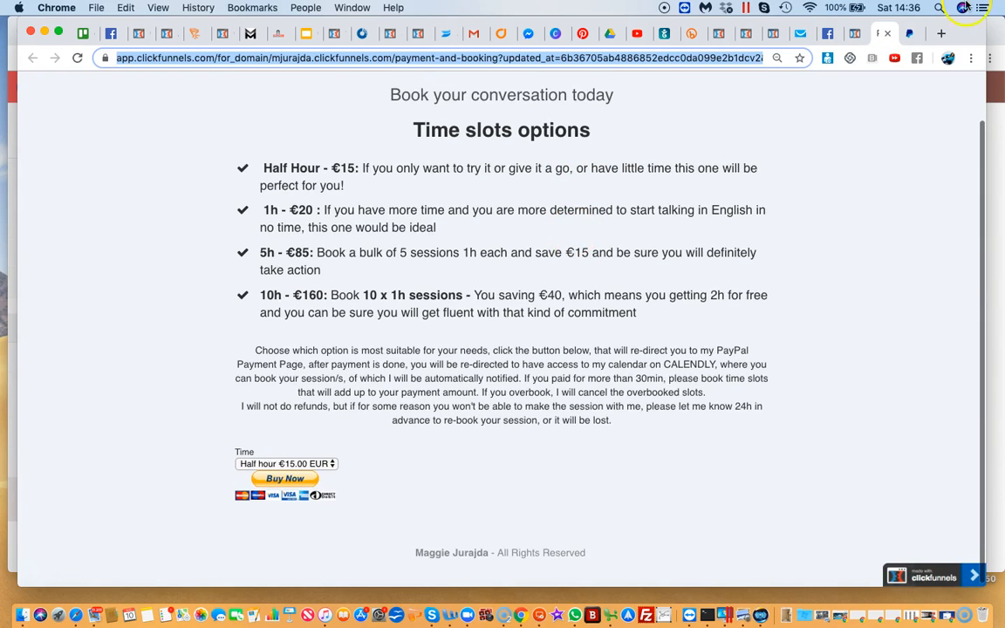
pyautogui.click(887, 33)
pyautogui.click(854, 34)
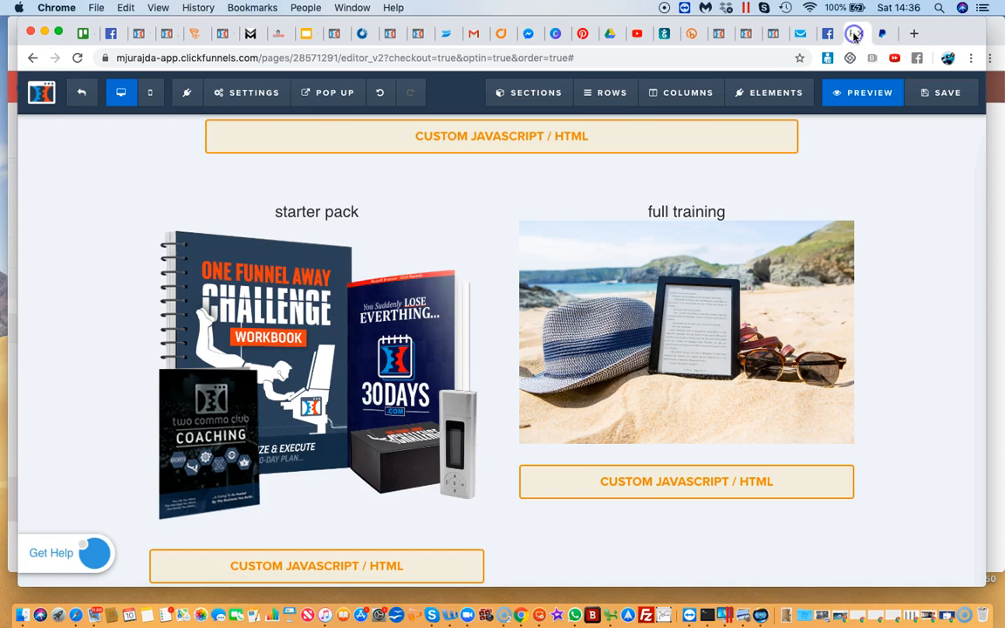
pyautogui.scroll(-3, 437, 314)
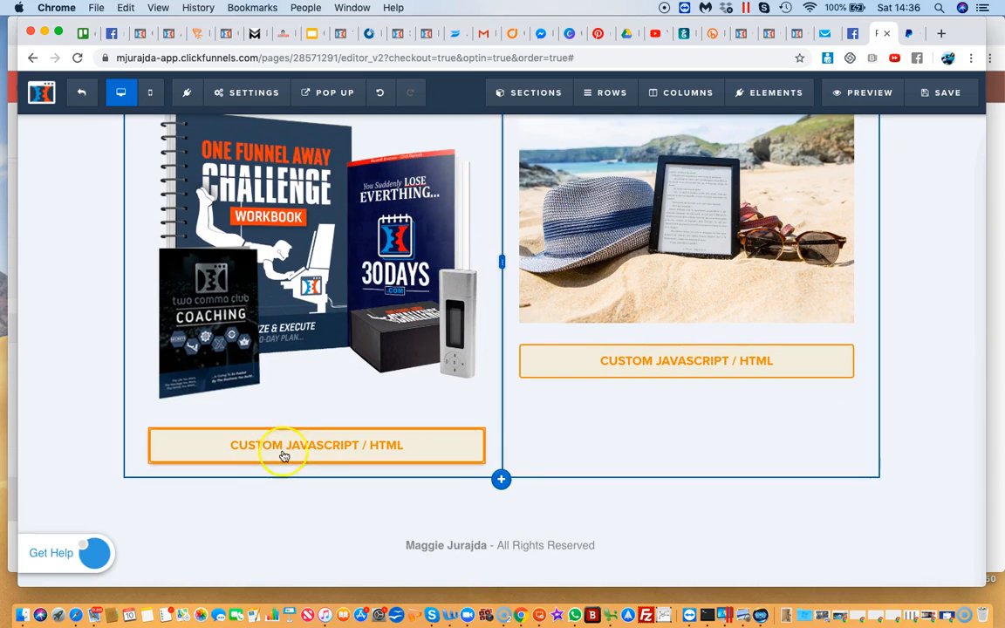
pyautogui.click(294, 449)
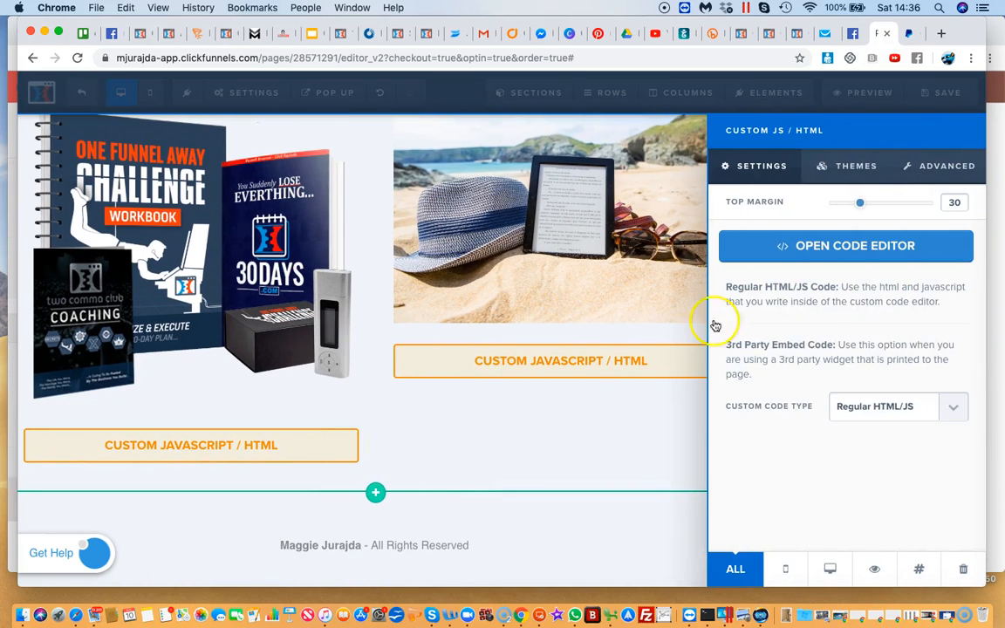
pyautogui.click(845, 250)
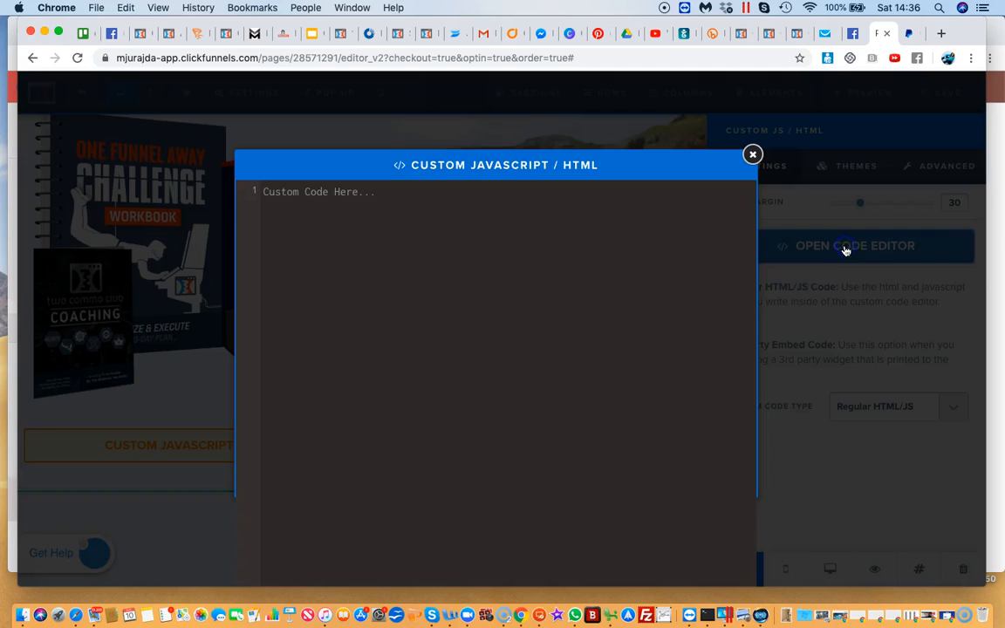
pyautogui.click(357, 195)
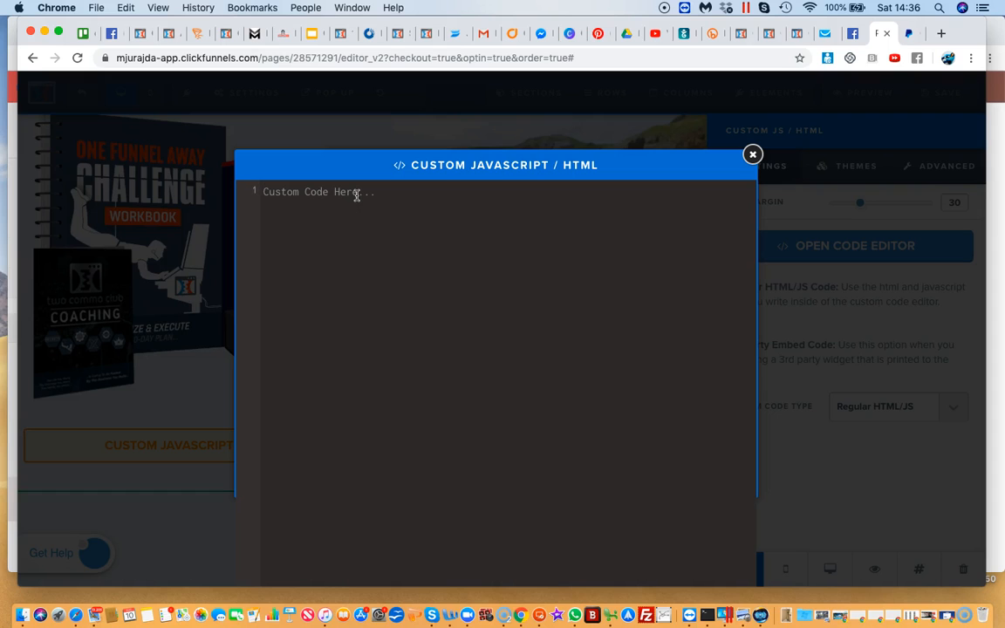
pyautogui.press('super+v')
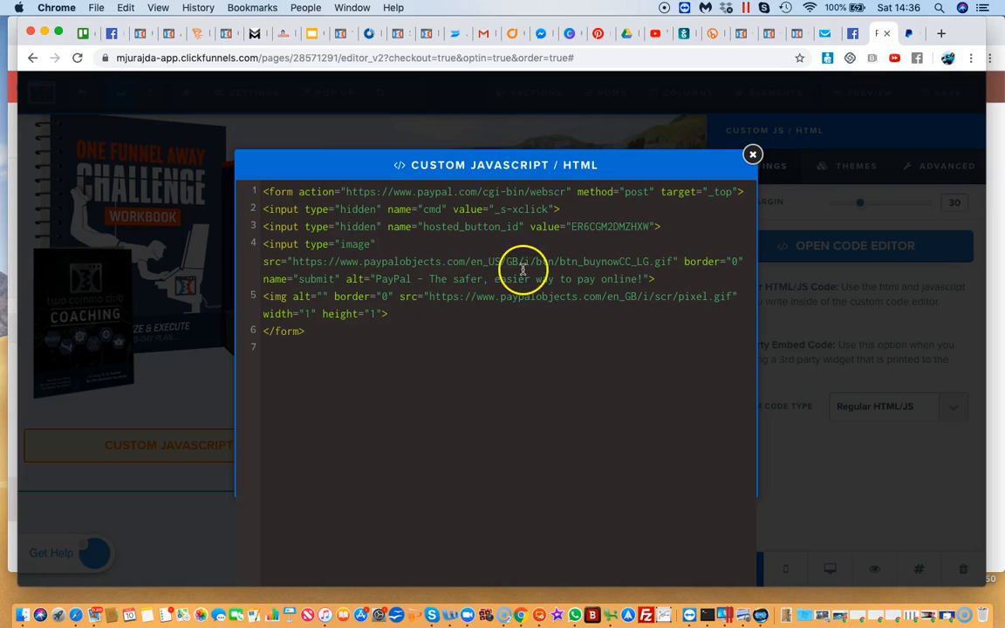
pyautogui.click(752, 155)
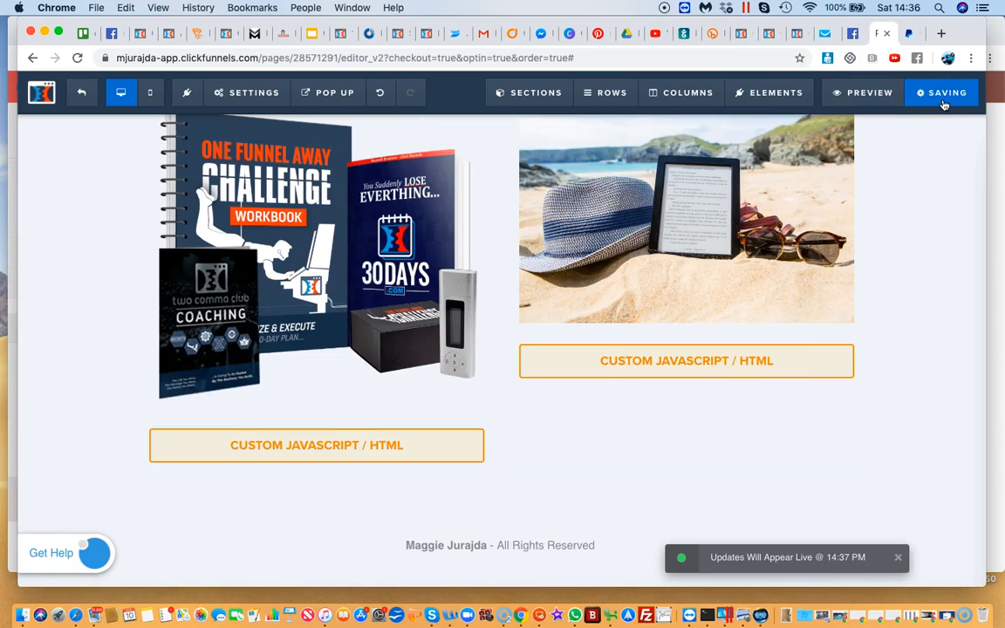
# Preview the payment and booking page and compare the starter pack's Buy Now button with the one under the time slot options
pyautogui.click(866, 96)
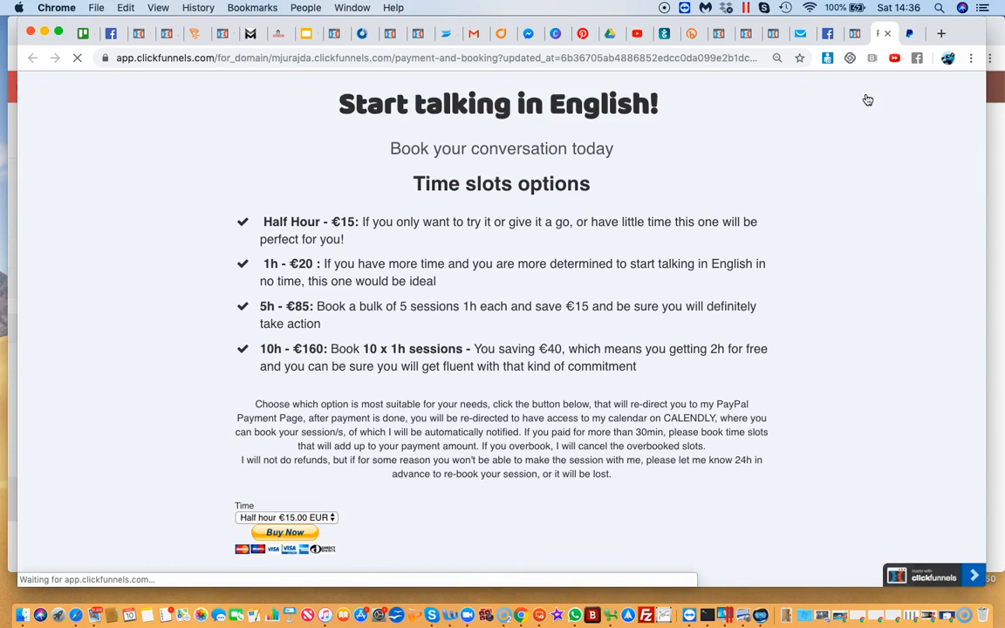
pyautogui.scroll(-3, 501, 358)
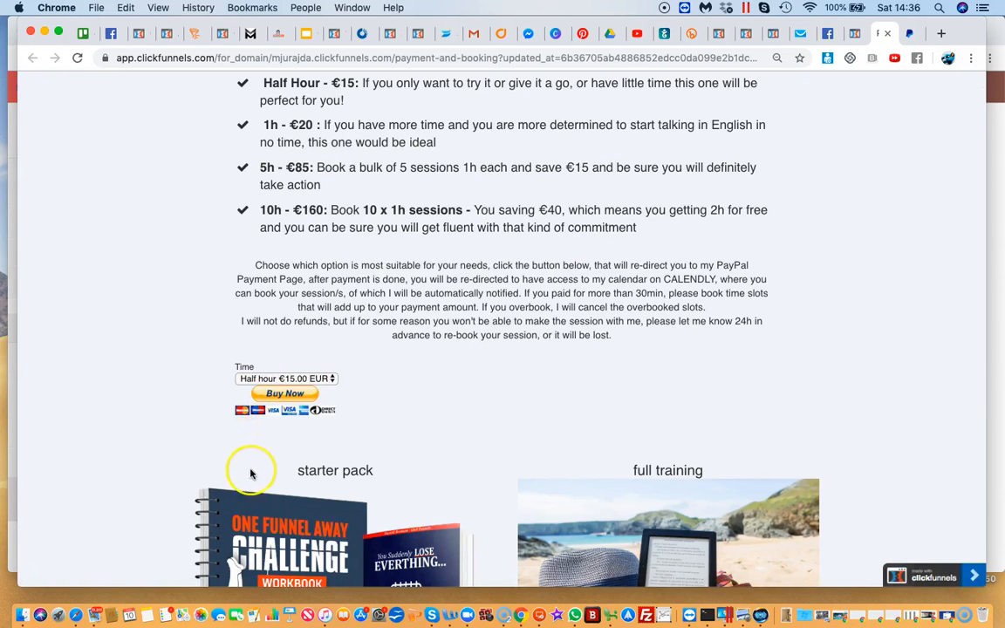
pyautogui.scroll(-4, 253, 475)
pyautogui.scroll(-3, 265, 491)
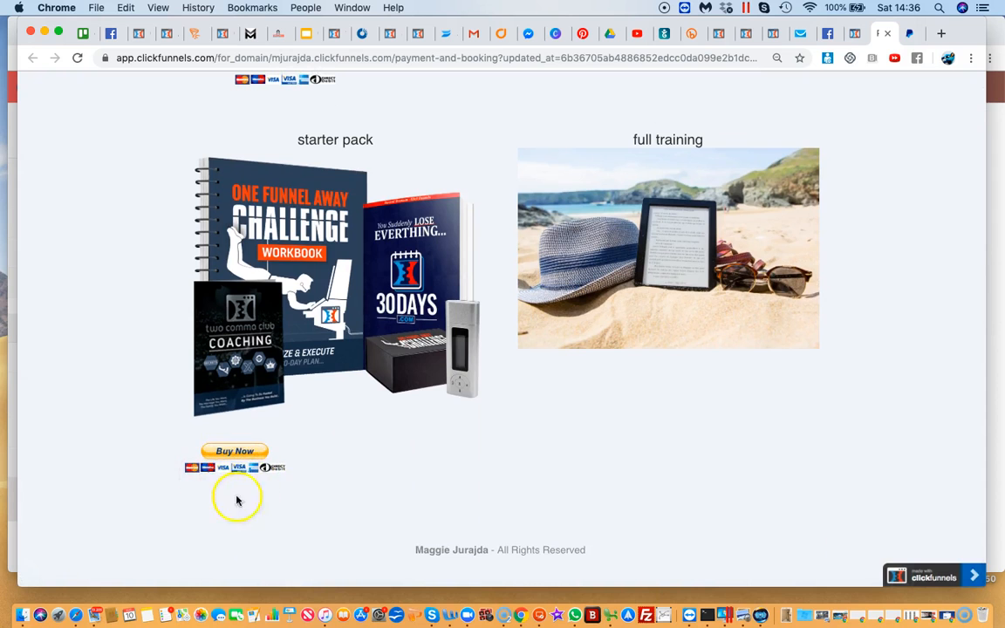
pyautogui.scroll(3, 279, 454)
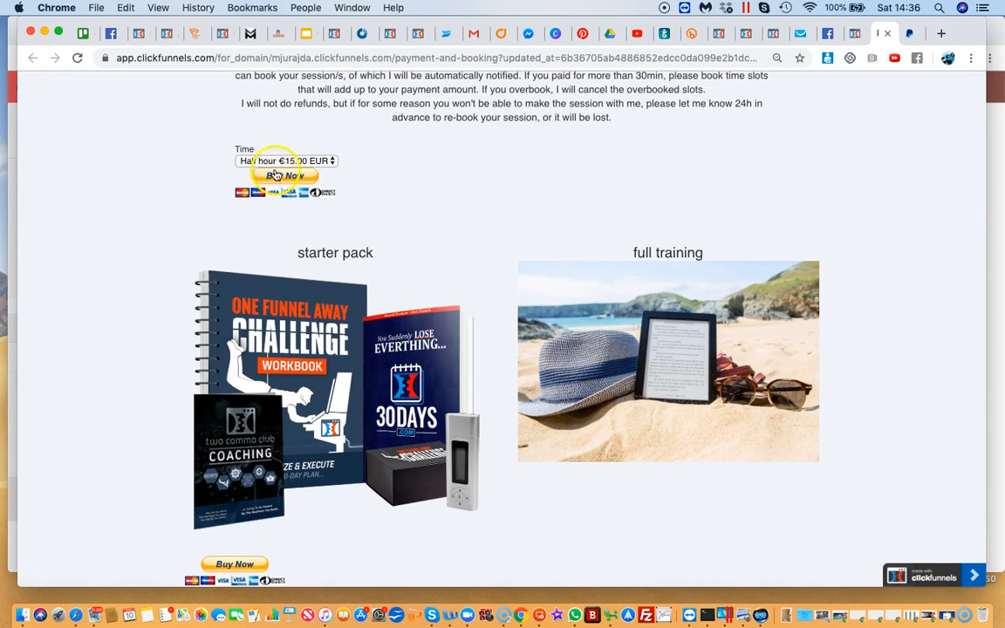
pyautogui.scroll(3, 449, 213)
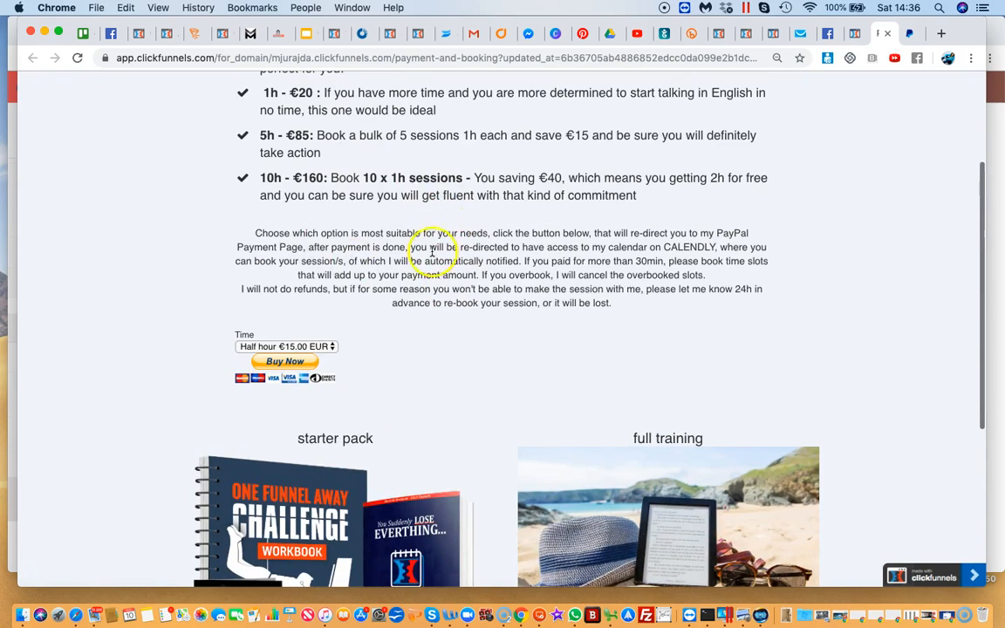
pyautogui.scroll(-5, 344, 325)
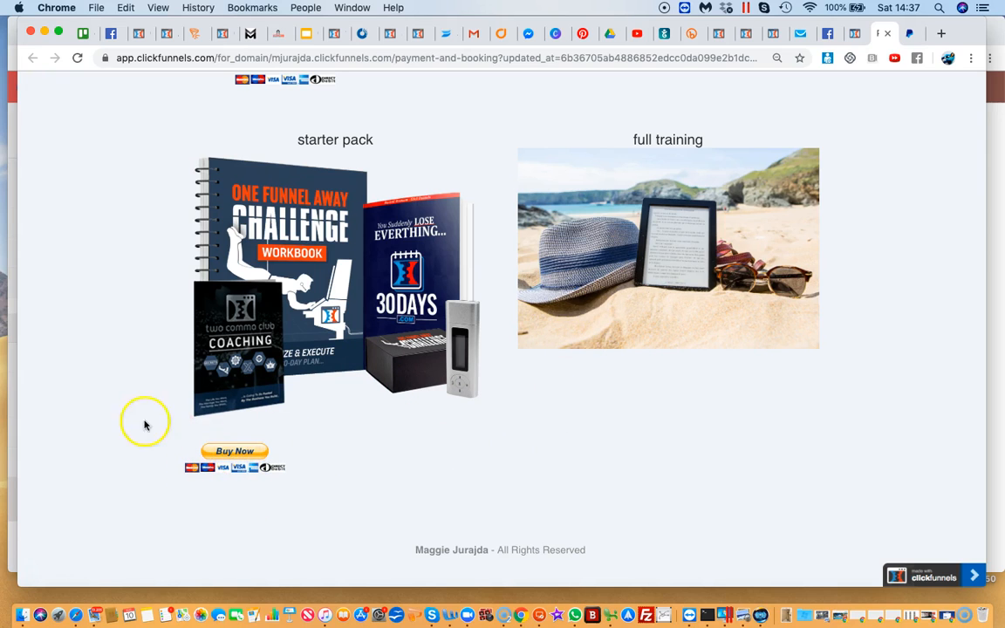
# Test the starter pack's Buy Now button through to the PayPal checkout, go back, and close the preview
pyautogui.click(228, 452)
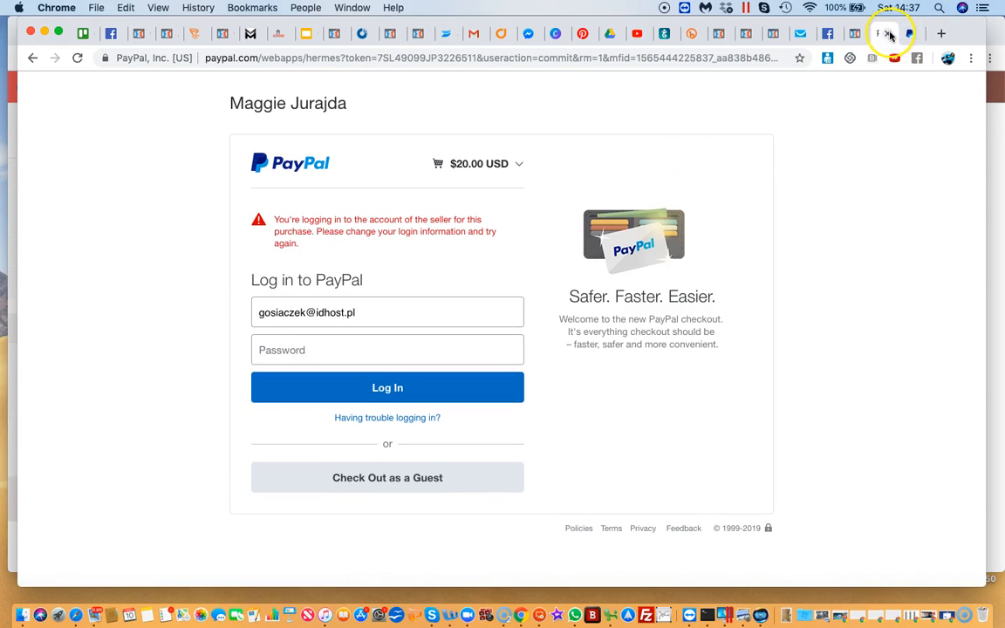
pyautogui.click(32, 59)
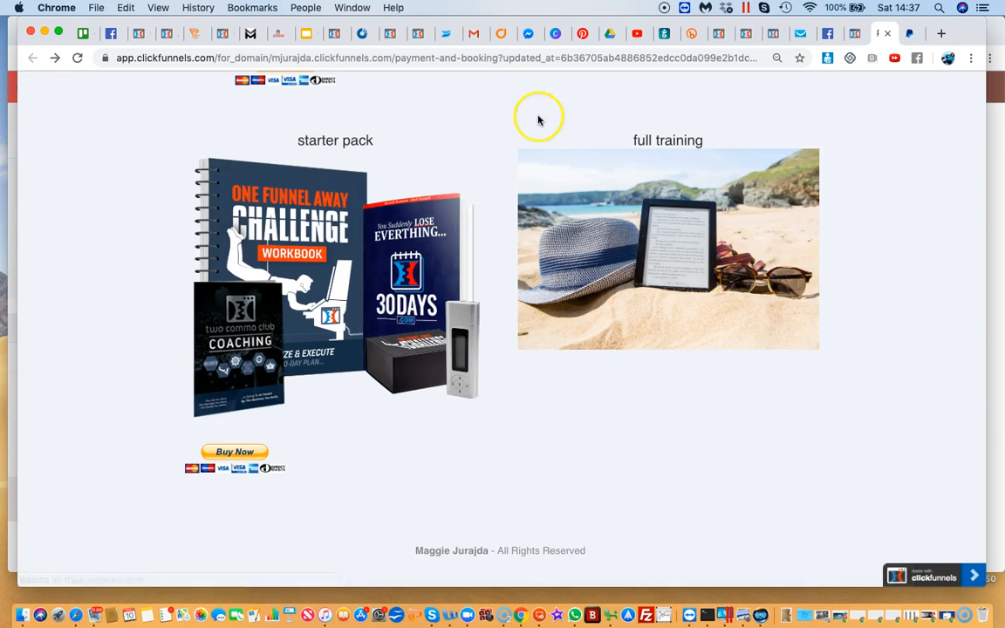
pyautogui.click(887, 35)
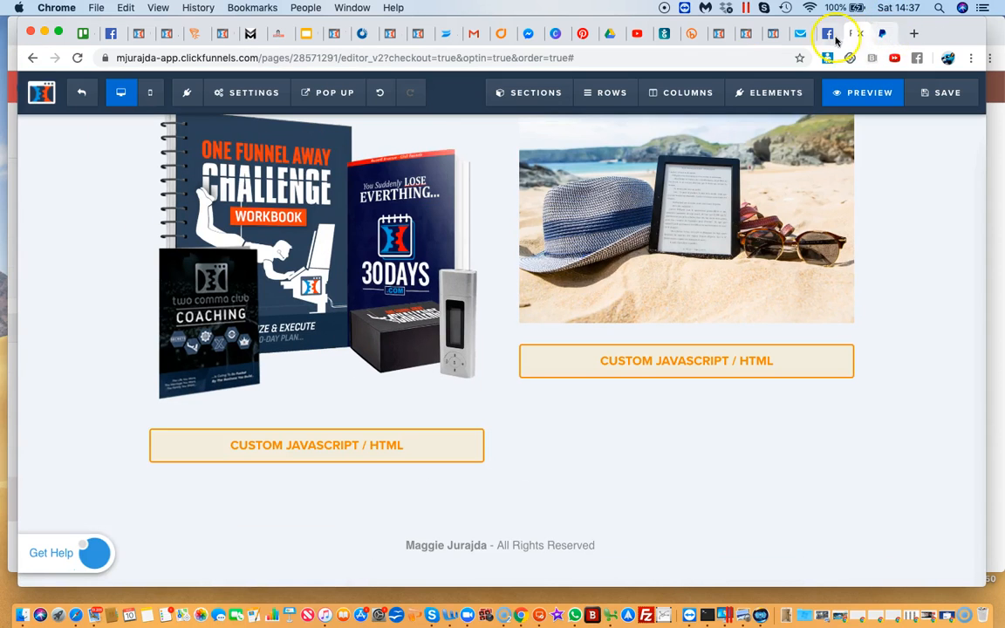
# Delete the section containing the starter pack and full training products from the page and confirm the deletion
pyautogui.moveTo(796, 101)
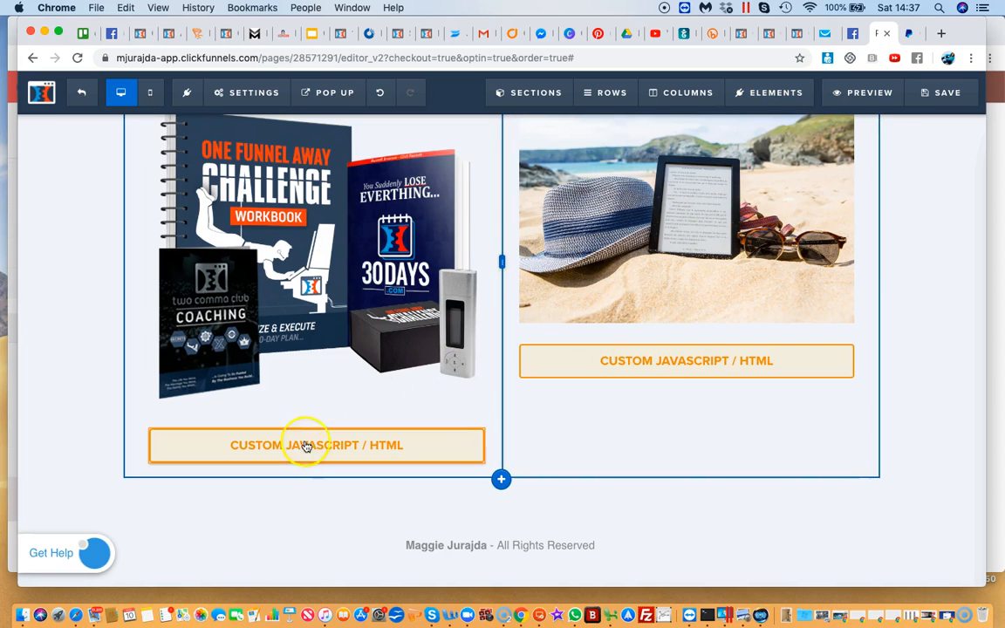
pyautogui.scroll(5, 371, 442)
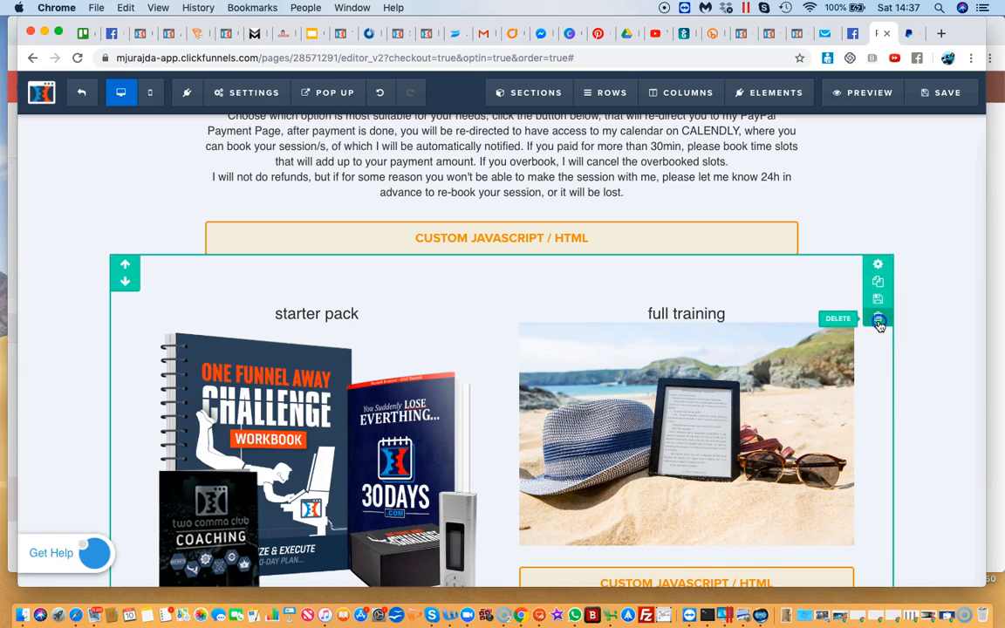
pyautogui.click(878, 323)
pyautogui.click(613, 138)
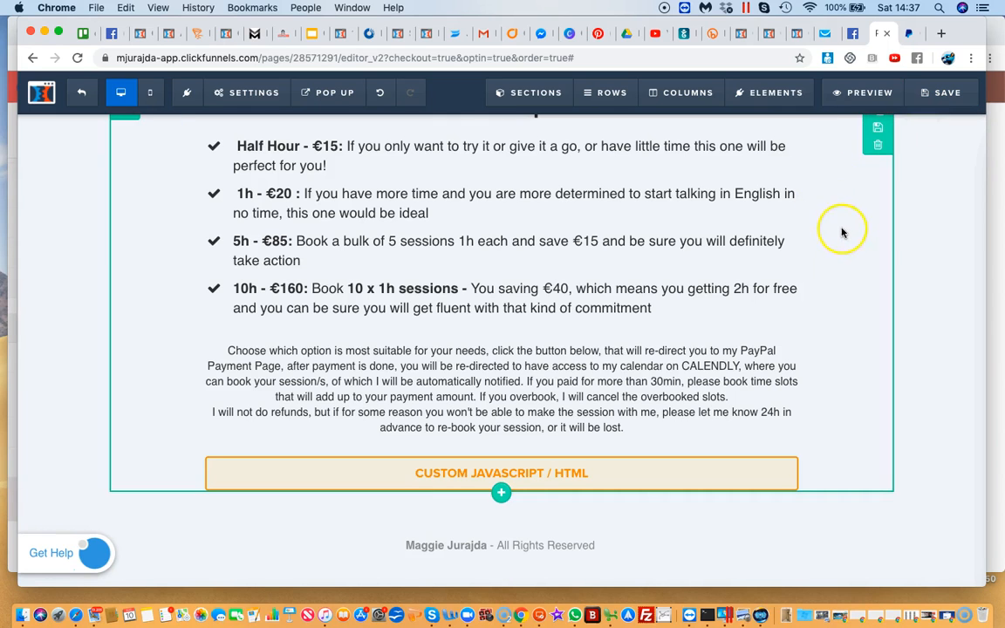
pyautogui.scroll(3, 843, 233)
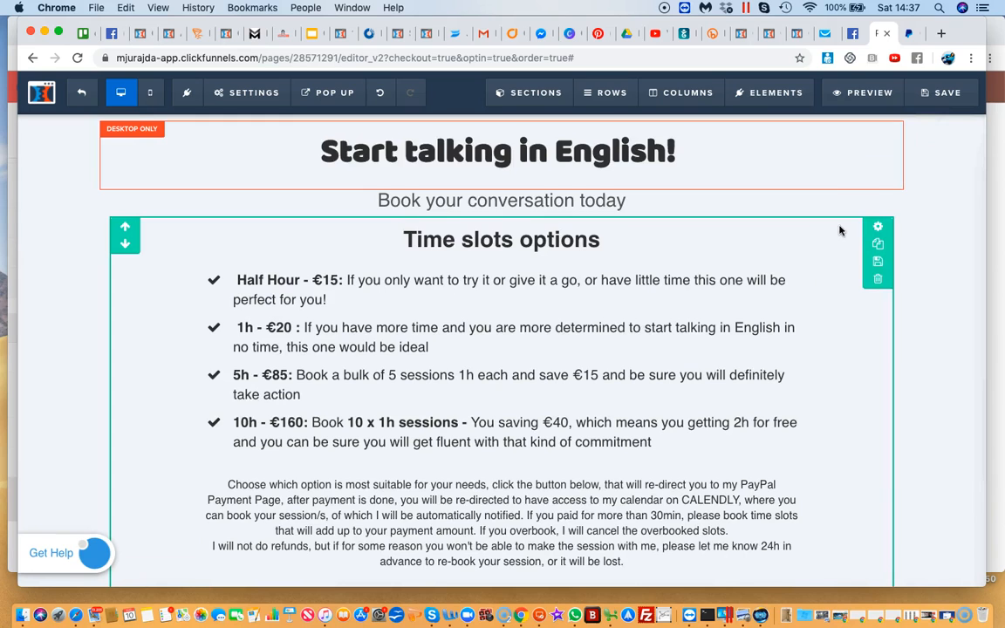
# Close the ClickFunnels editor and PayPal button tabs, and minimise both browser windows
pyautogui.click(887, 35)
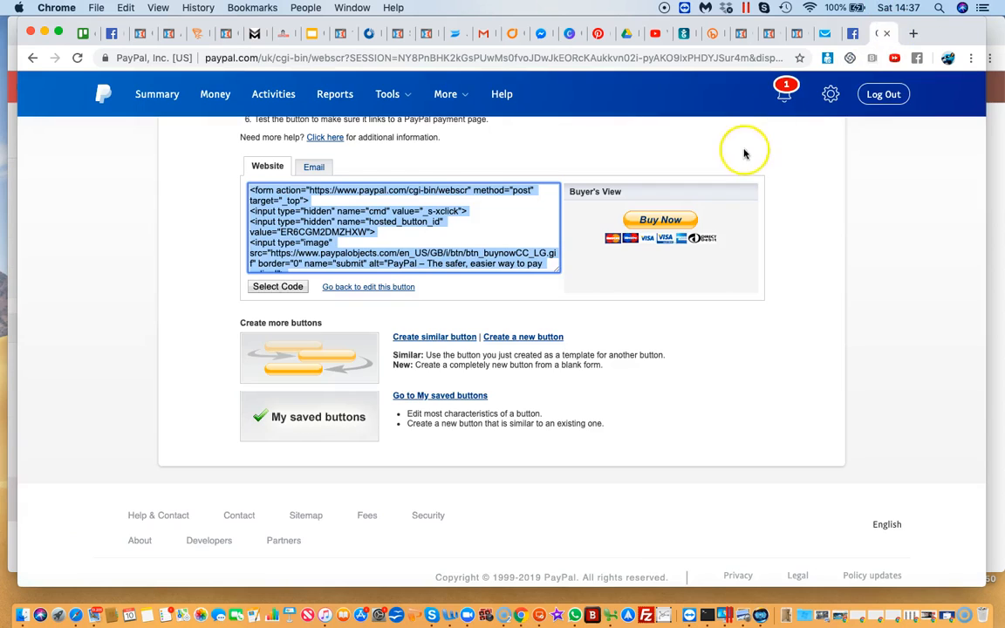
pyautogui.click(913, 39)
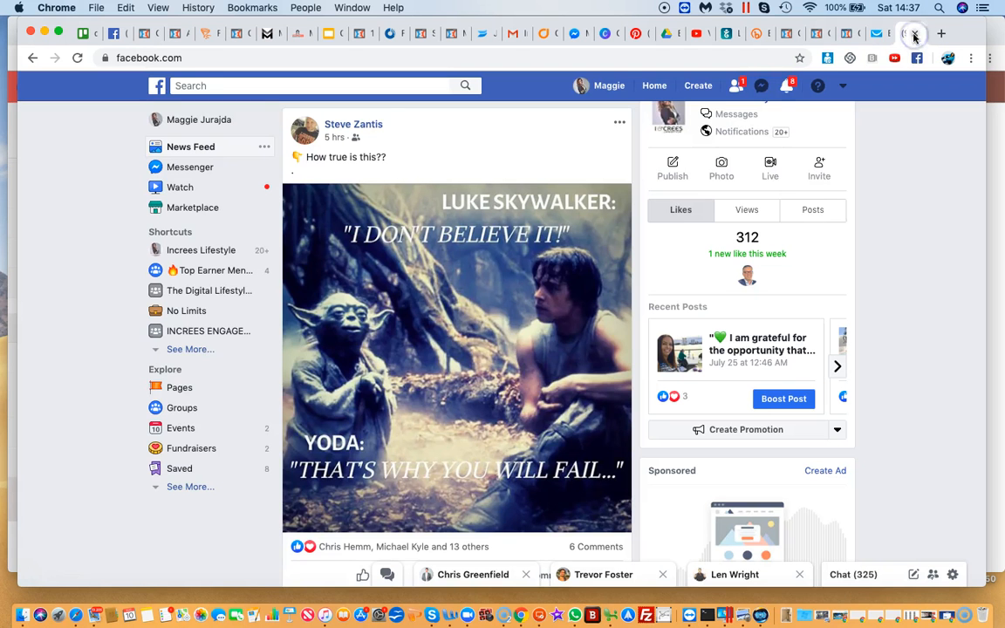
pyautogui.scroll(3, 447, 167)
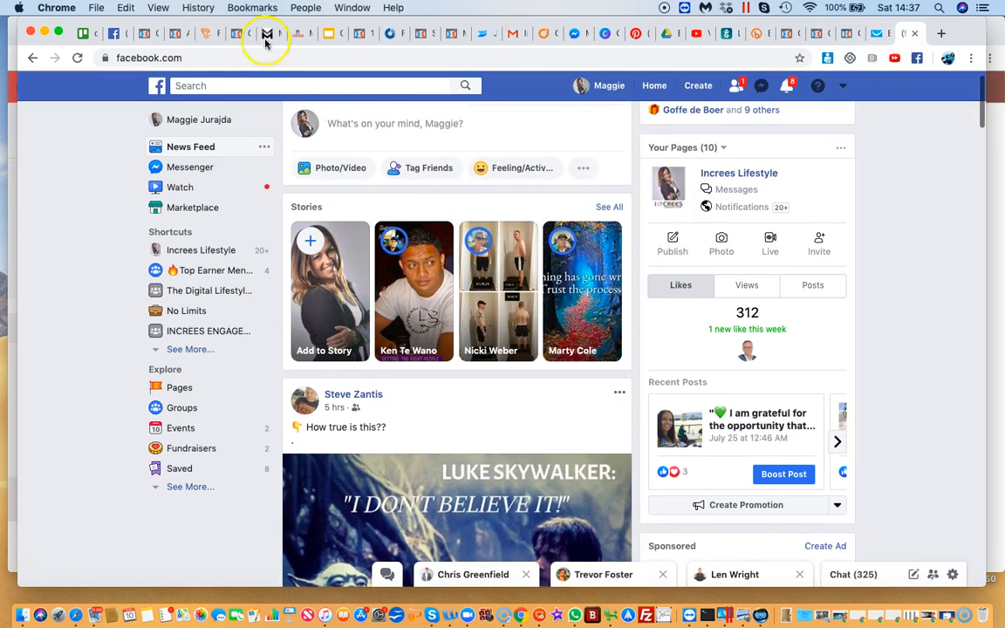
pyautogui.click(44, 31)
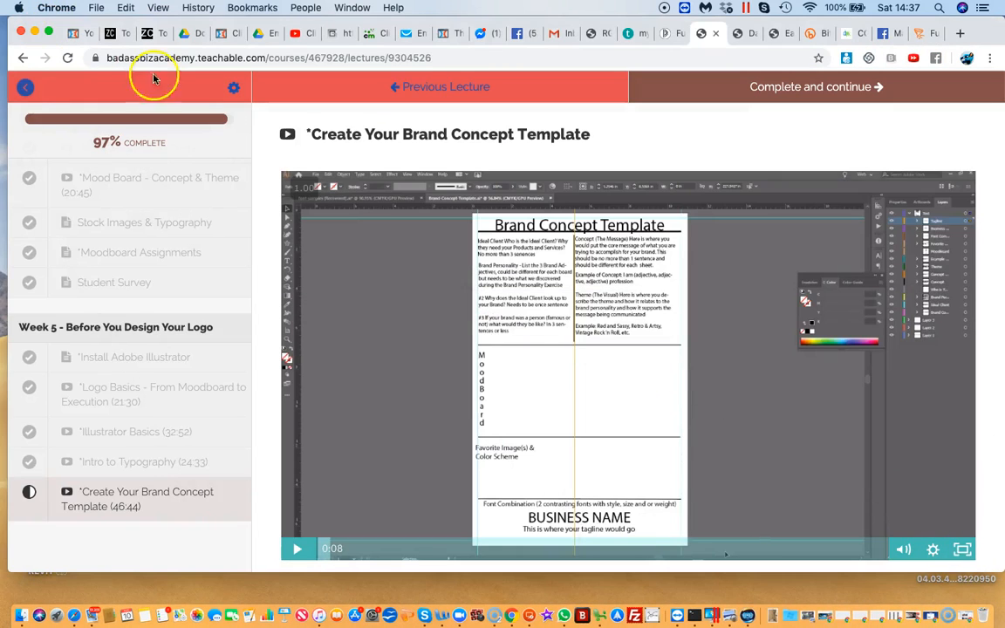
pyautogui.click(33, 31)
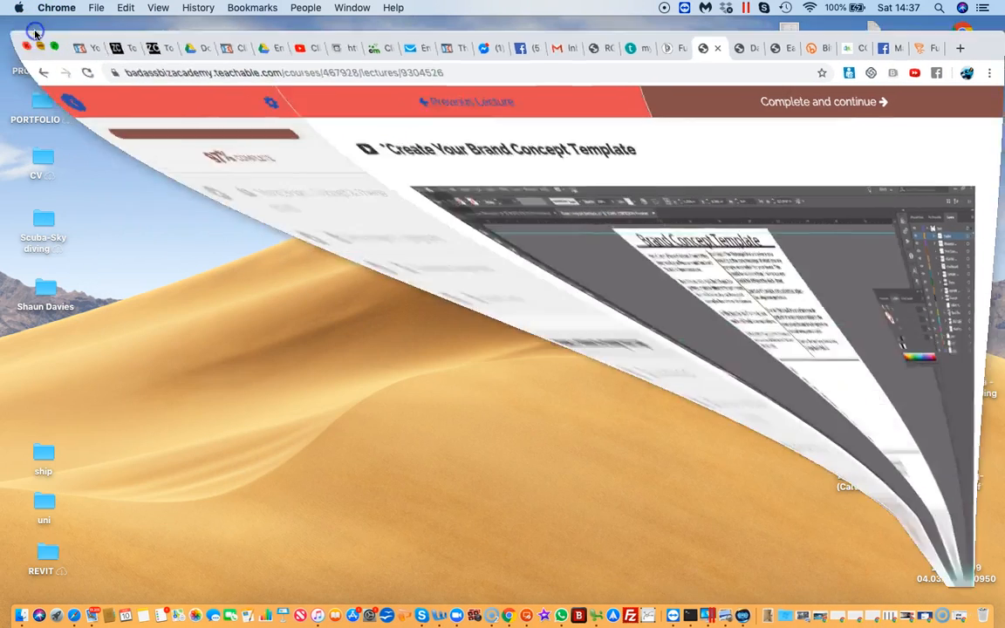